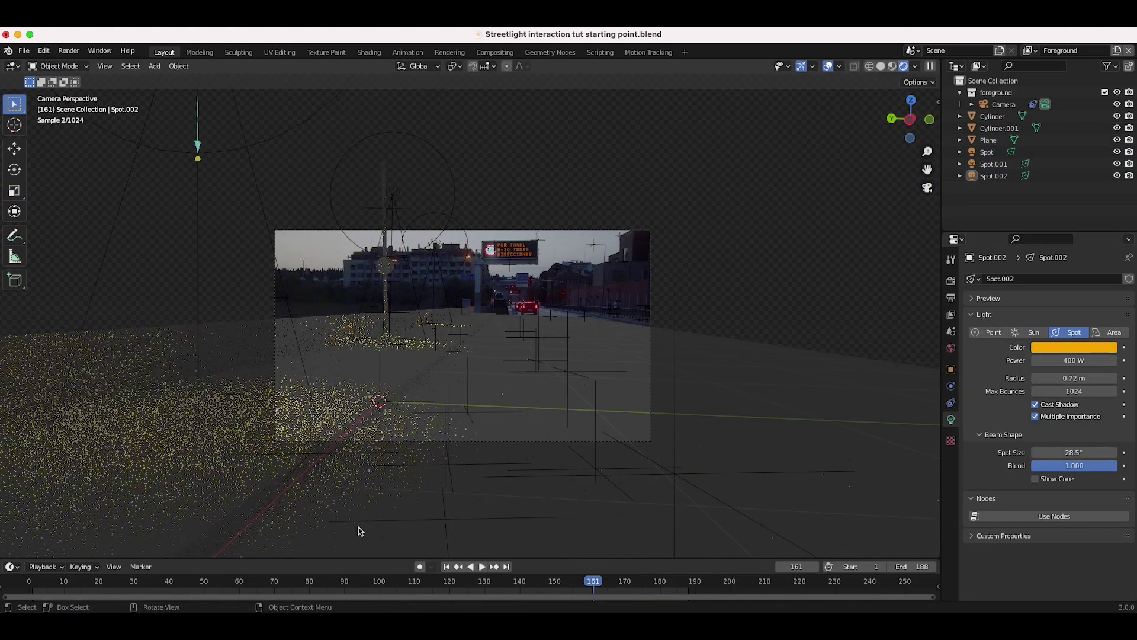
# Play back the tracked cyclist footage from the first frame through the camera view, then stop playback
pyautogui.scroll(3, 462, 231)
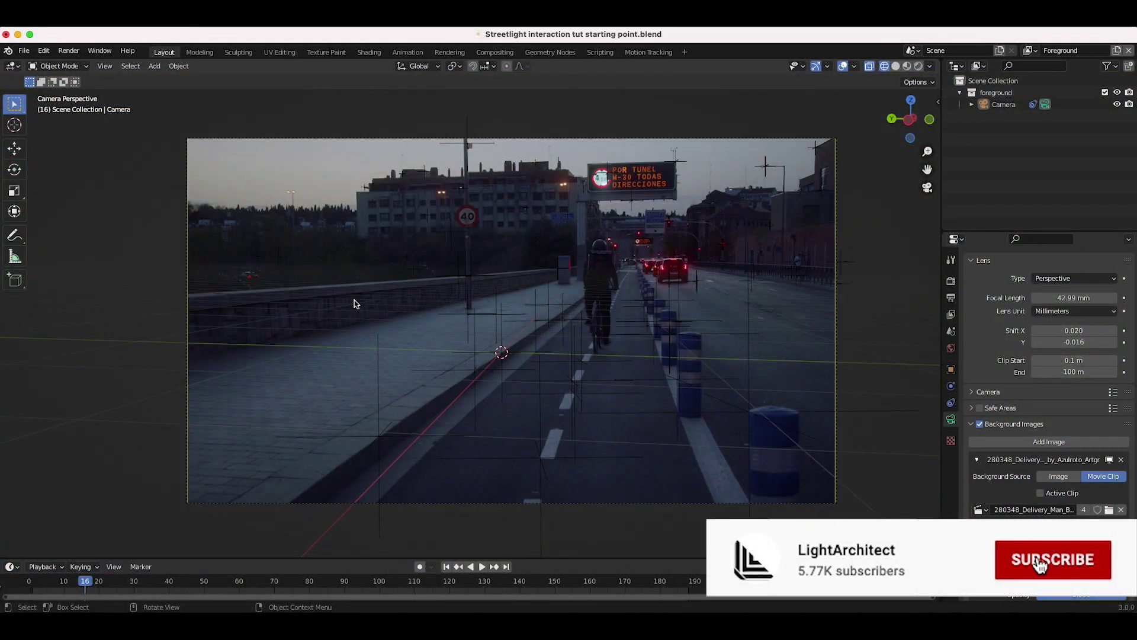
pyautogui.click(446, 567)
pyautogui.scroll(3, 469, 312)
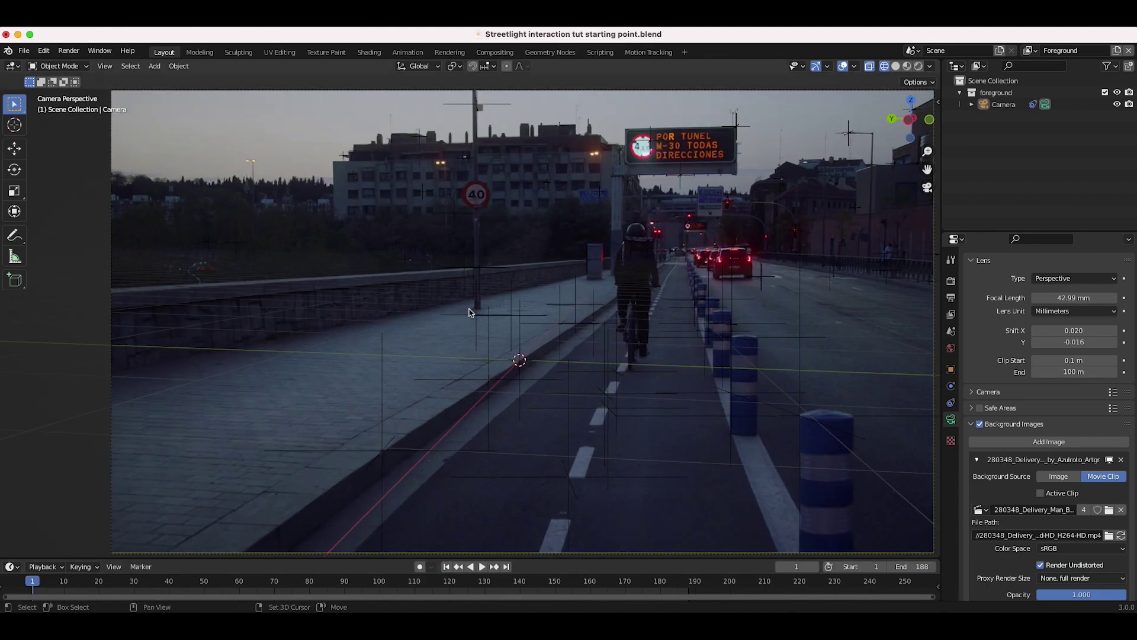
pyautogui.press('space')
pyautogui.keyDown('shift'); pyautogui.moveTo(556, 290); pyautogui.dragTo(566, 272, button='middle'); pyautogui.keyUp('shift')
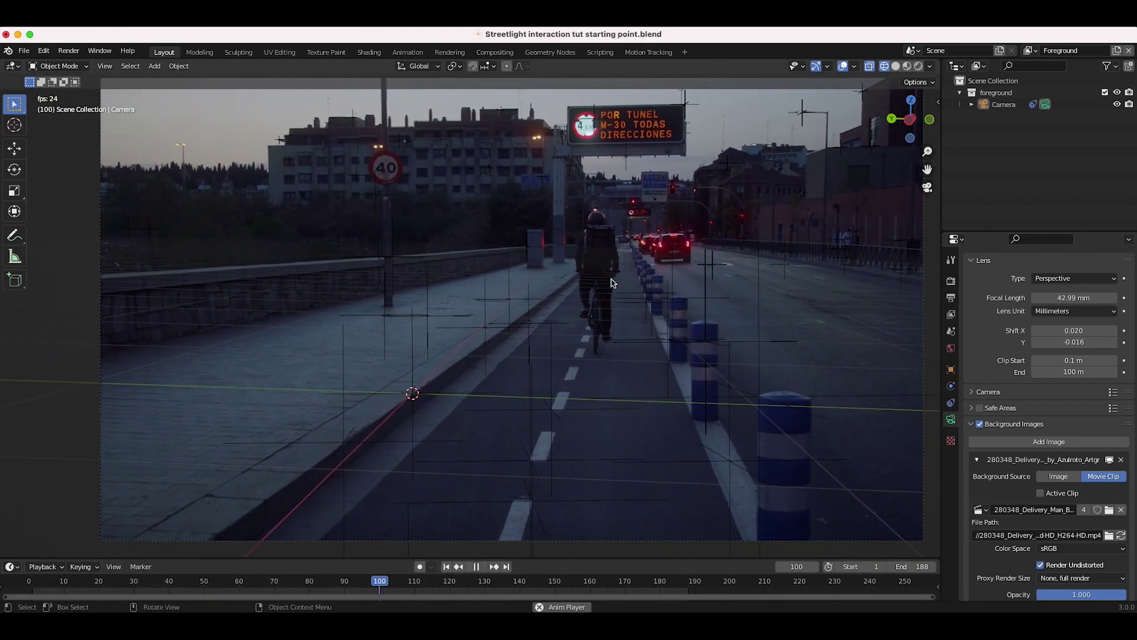
pyautogui.scroll(-1, 631, 276)
pyautogui.click(662, 304)
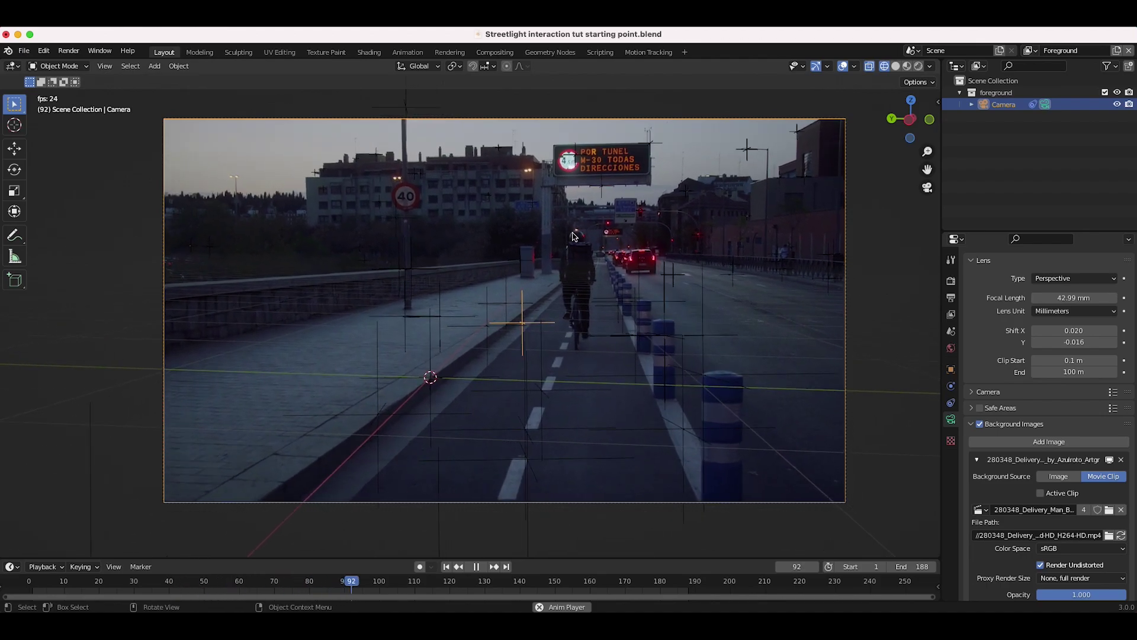
pyautogui.press('space')
# Expand the Film section of the render settings to inspect the Transparent option
pyautogui.moveTo(545, 320); pyautogui.dragTo(622, 294, button='middle')
pyautogui.scroll(-6, 556, 291)
pyautogui.click(952, 280)
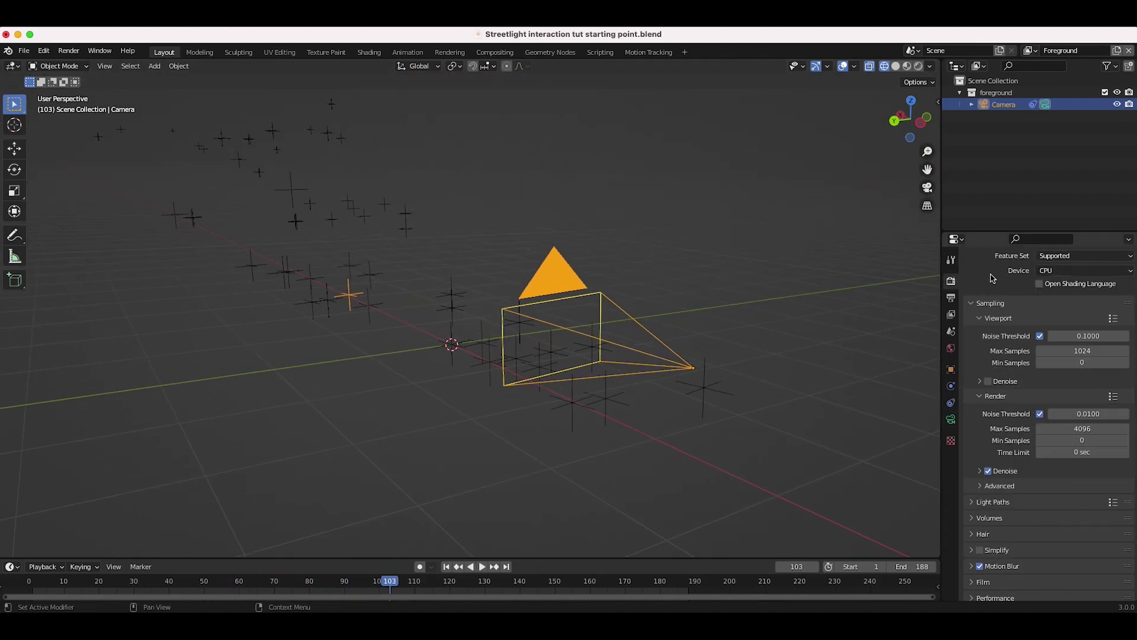
pyautogui.scroll(2, 993, 278)
pyautogui.scroll(-6, 1056, 274)
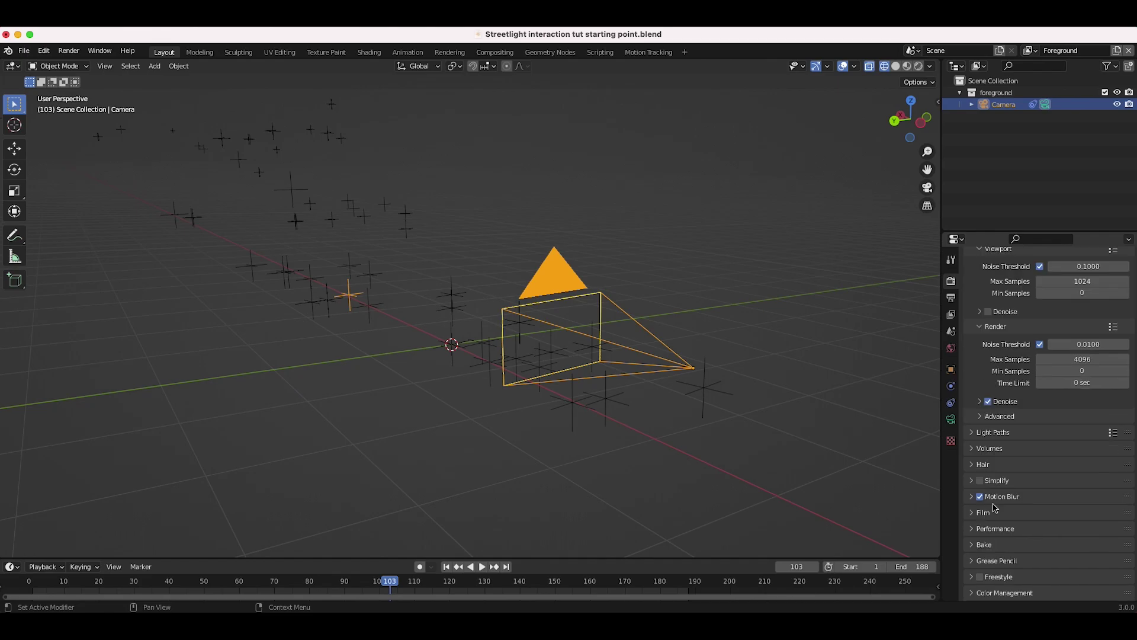
pyautogui.click(974, 513)
pyautogui.scroll(-6, 1033, 483)
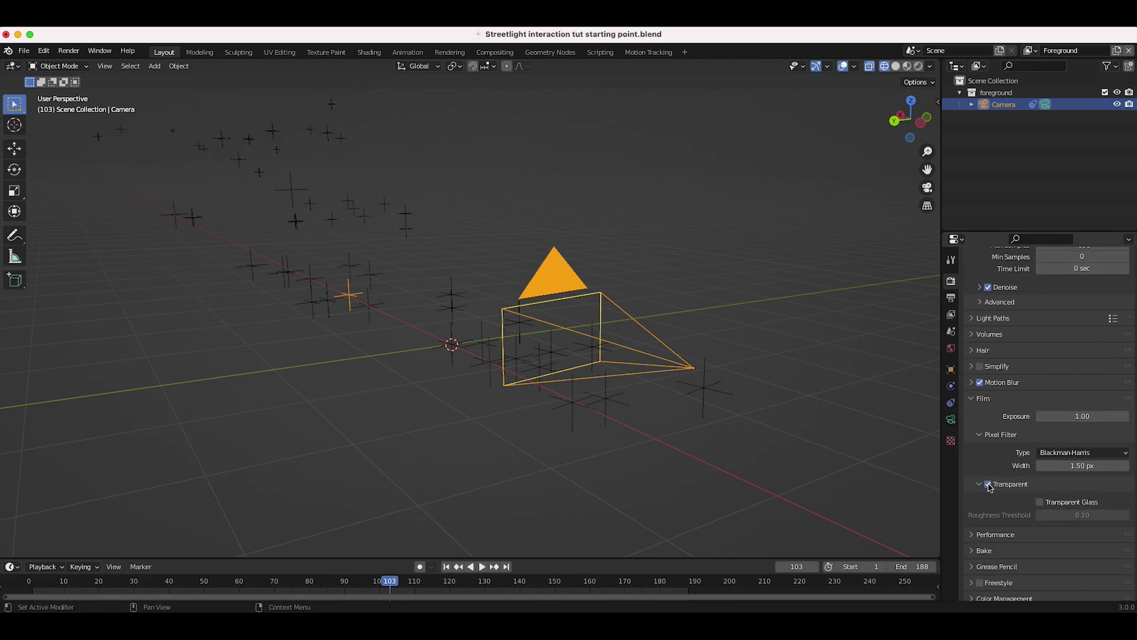
# Switch the viewport to Solid shading and check the world's surface settings
pyautogui.press('z')
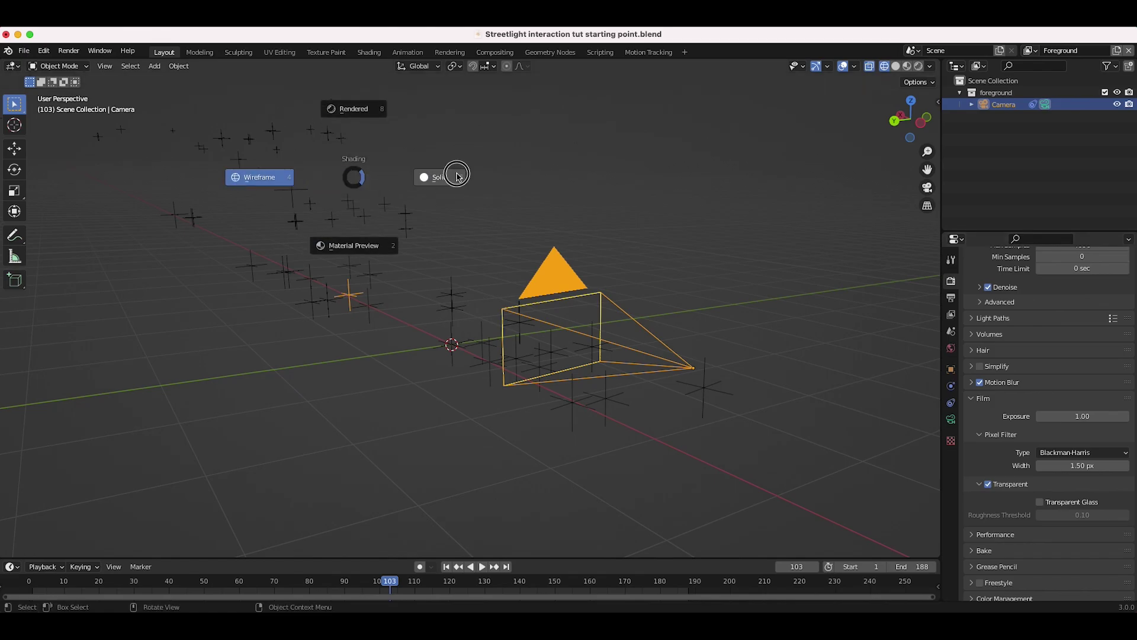
pyautogui.click(457, 178)
pyautogui.click(952, 349)
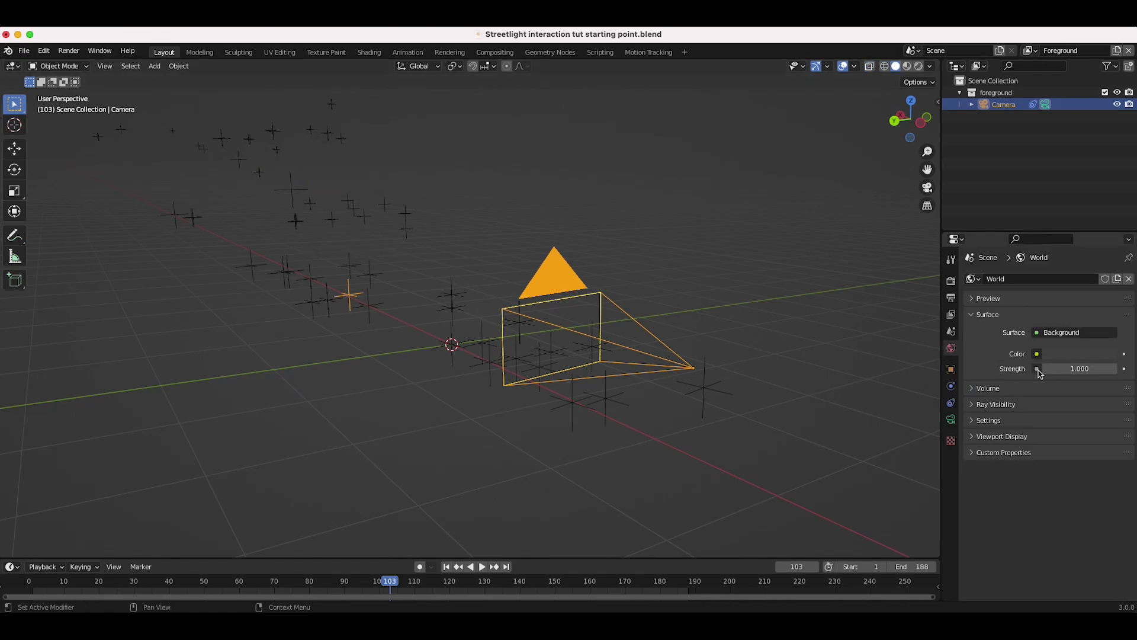
pyautogui.click(952, 281)
# Return the viewport to the active camera's view
pyautogui.hscroll(10, 530, 261)
pyautogui.hscroll(-10, 530, 261)
pyautogui.scroll(-5, 597, 300)
pyautogui.keyDown('shift'); pyautogui.hscroll(-4, 596, 302); pyautogui.keyUp('shift')
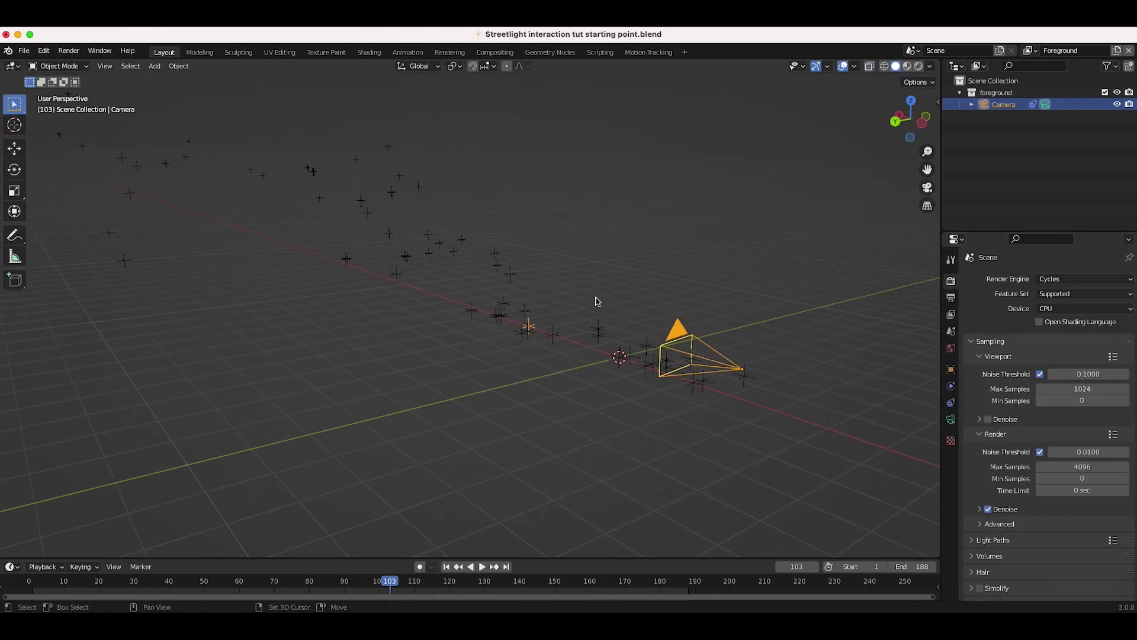
pyautogui.click(104, 67)
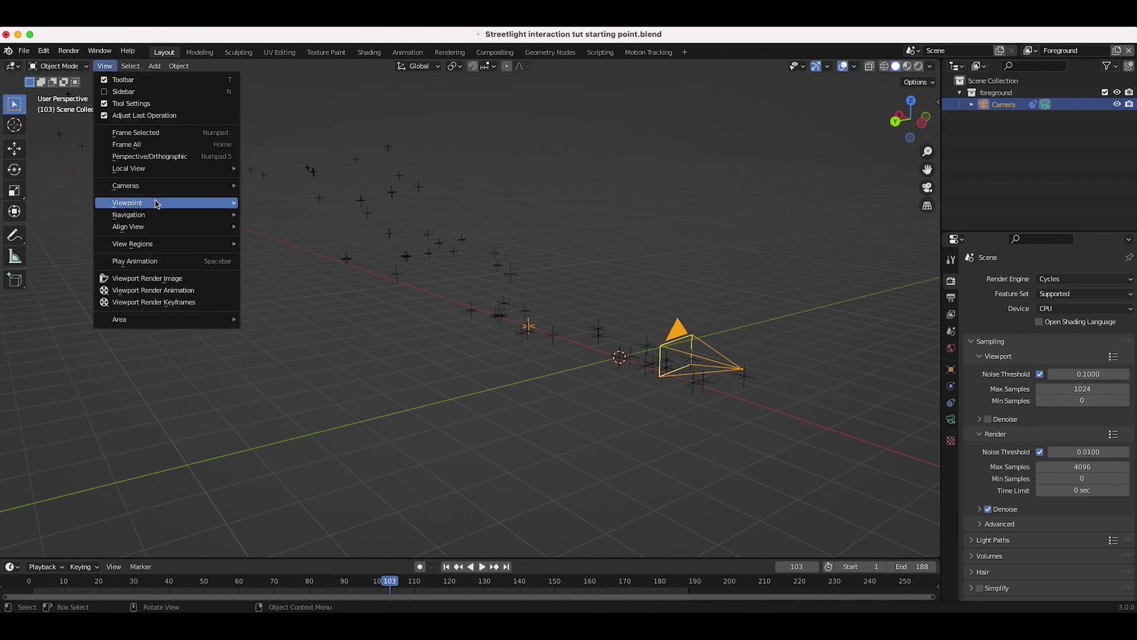
pyautogui.moveTo(157, 203)
pyautogui.click(254, 203)
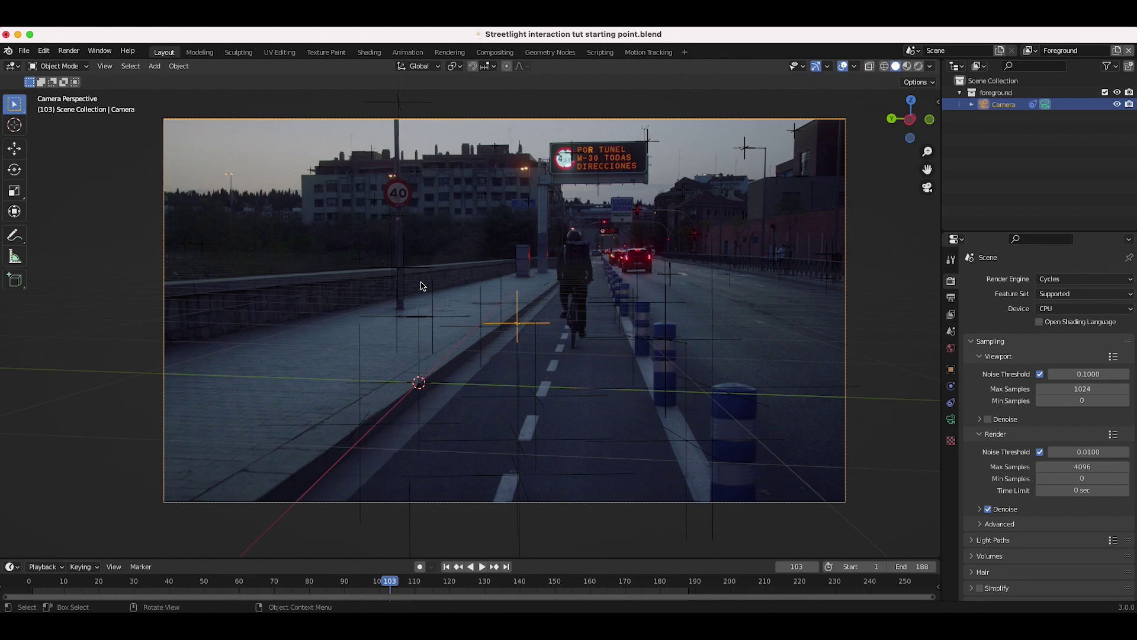
# Add a mesh plane at the 3D cursor and stretch it along the X axis
pyautogui.hotkey('shift', 'a')
pyautogui.moveTo(533, 279)
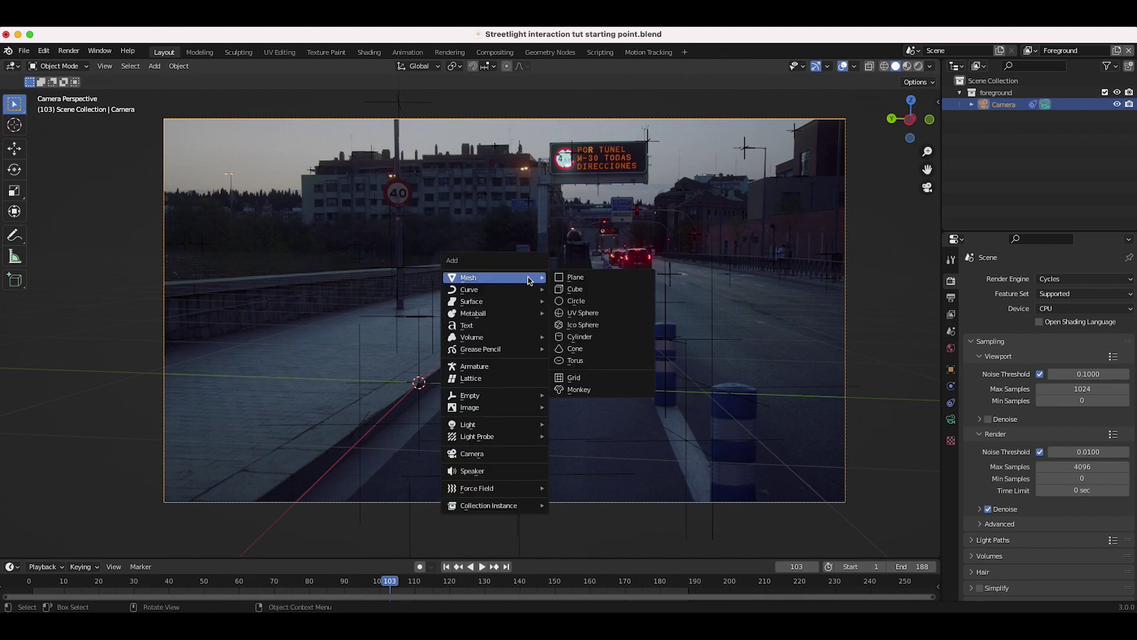
pyautogui.click(581, 282)
pyautogui.press('s')
pyautogui.press('x')
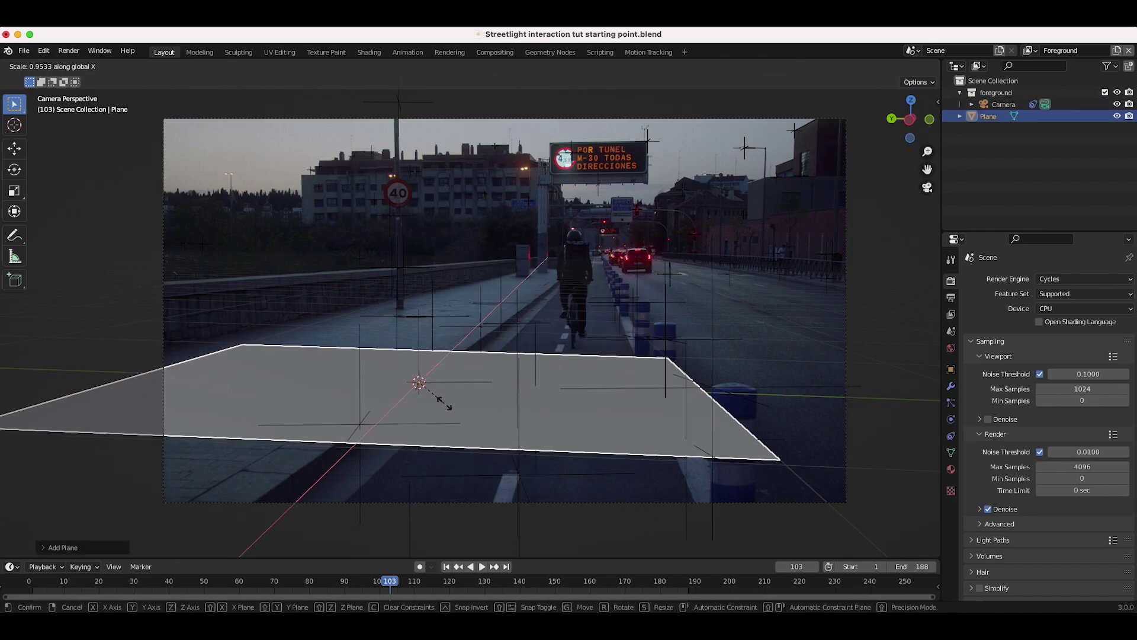
pyautogui.click(573, 383)
# Move the plane about 2.1 m along the path so it lies among the ground tracking points
pyautogui.moveTo(573, 383); pyautogui.dragTo(482, 367, button='middle')
pyautogui.hscroll(10, 483, 367)
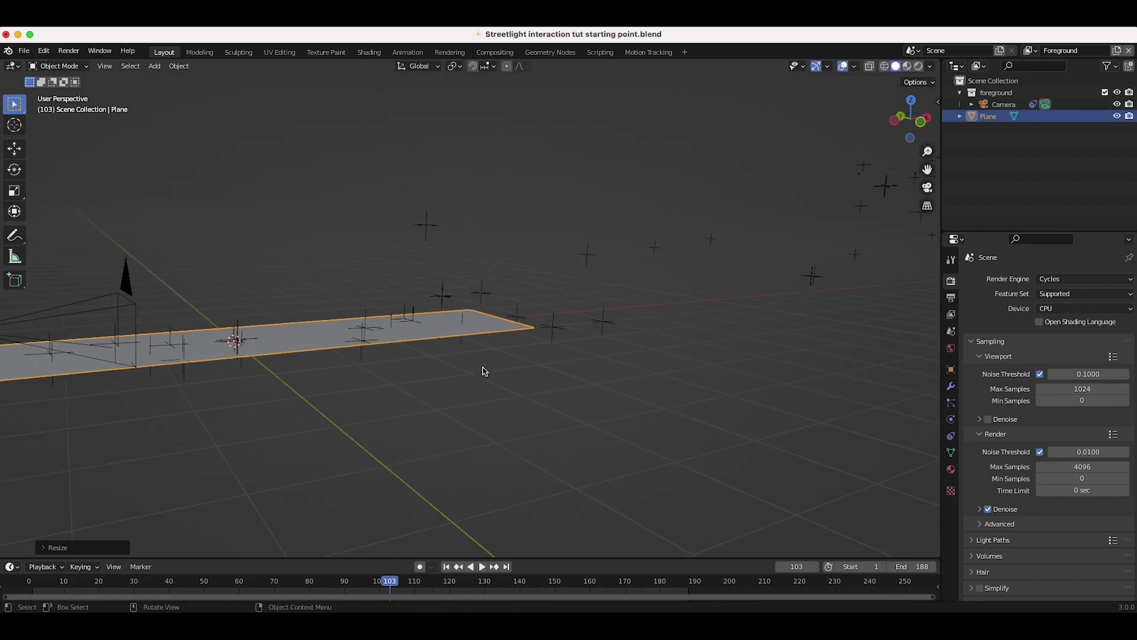
pyautogui.press('g')
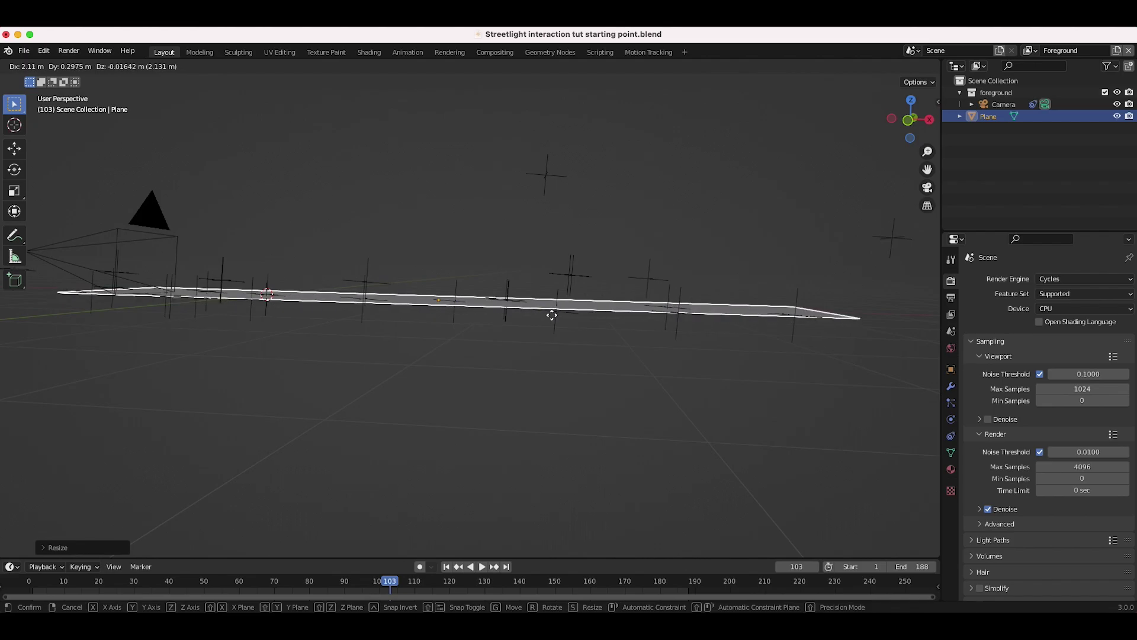
pyautogui.click(552, 314)
pyautogui.click(557, 316)
# Check the sidewalk tracking points against the footage in wireframe from the camera view and from the side
pyautogui.click(106, 66)
pyautogui.moveTo(138, 204)
pyautogui.click(281, 200)
pyautogui.hotkey('shift', 'z')
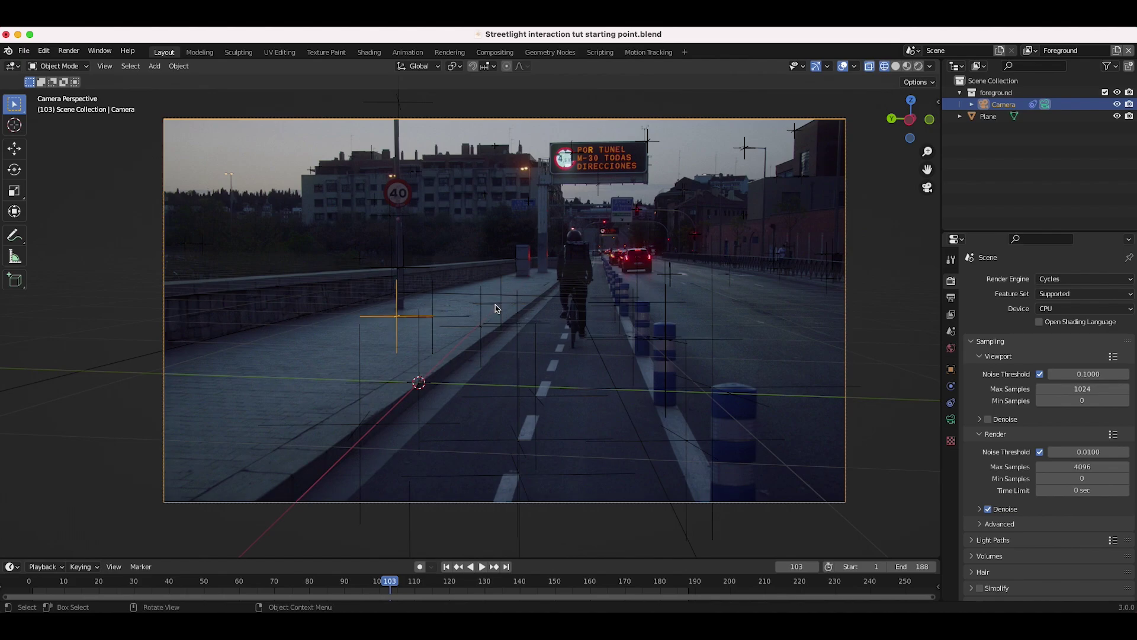
pyautogui.click(501, 305)
pyautogui.hscroll(10, 512, 306)
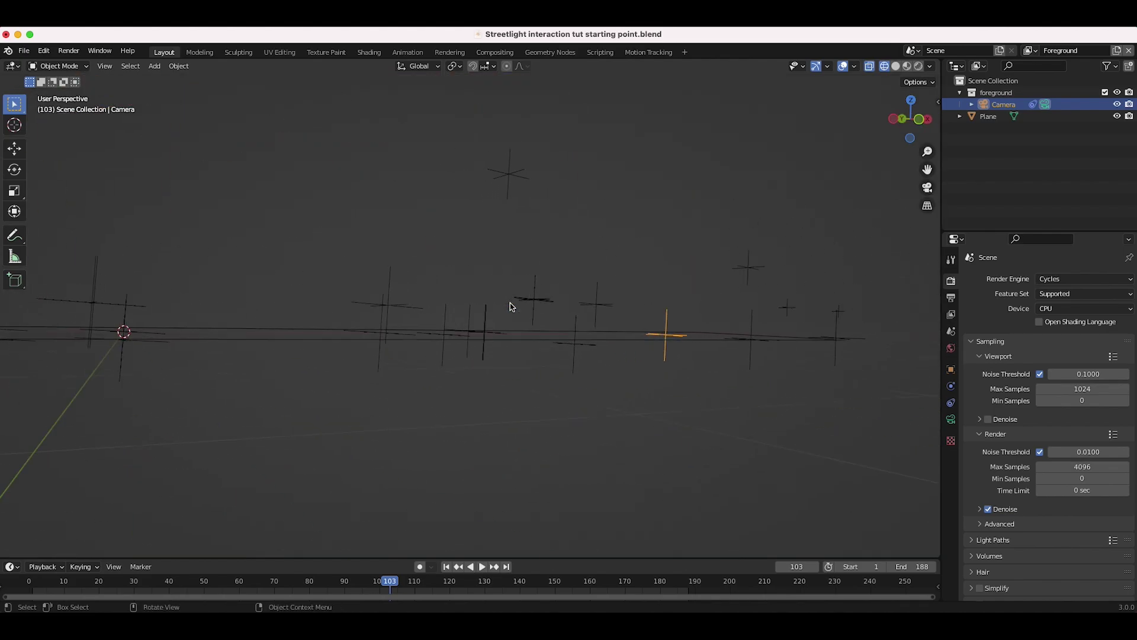
# Return to solid shading and adjust the plane's height along Z to match the ground tracking points
pyautogui.hotkey('shift', 'z')
pyautogui.press('g')
pyautogui.press('z')
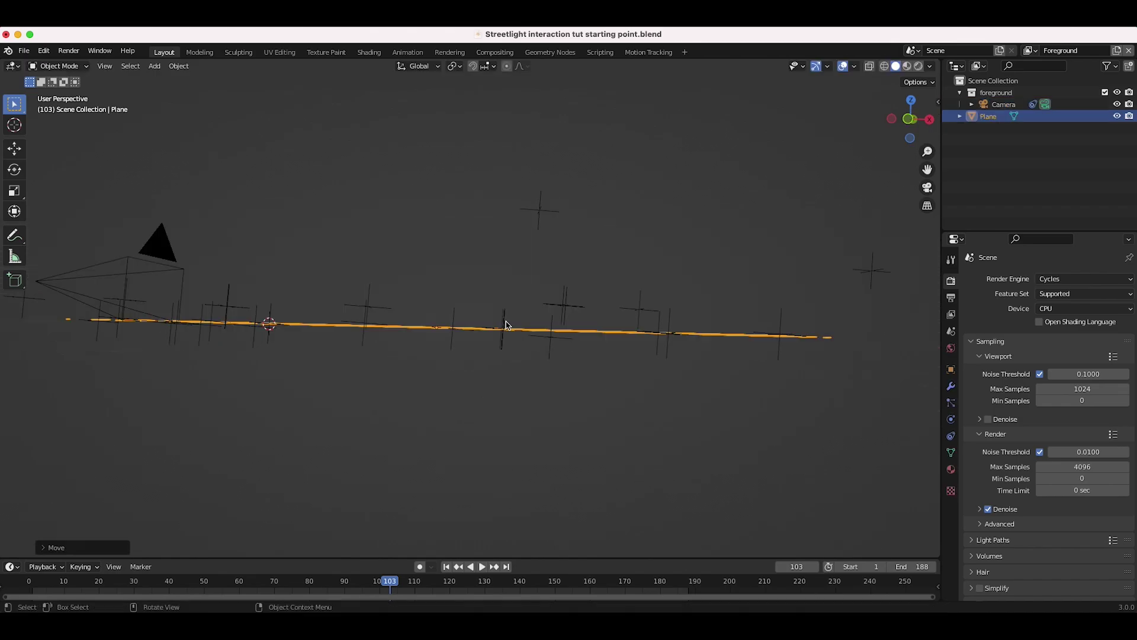
pyautogui.scroll(3, 508, 325)
pyautogui.moveTo(501, 360); pyautogui.dragTo(442, 398, button='middle')
pyautogui.press('r')
pyautogui.press('x')
pyautogui.press('y')
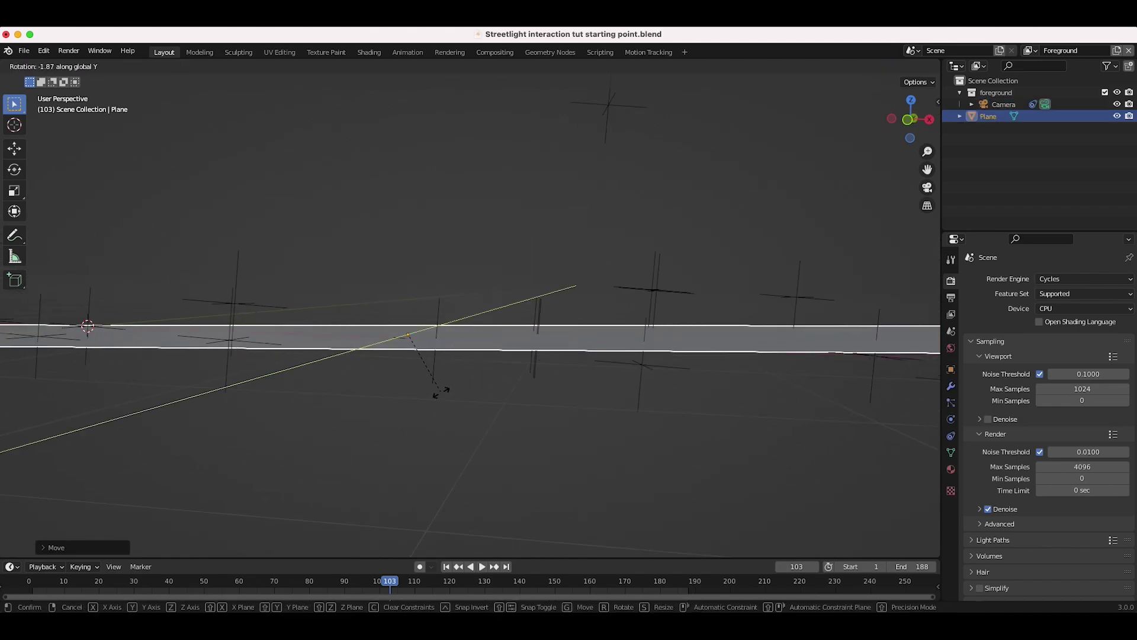
pyautogui.press('Escape')
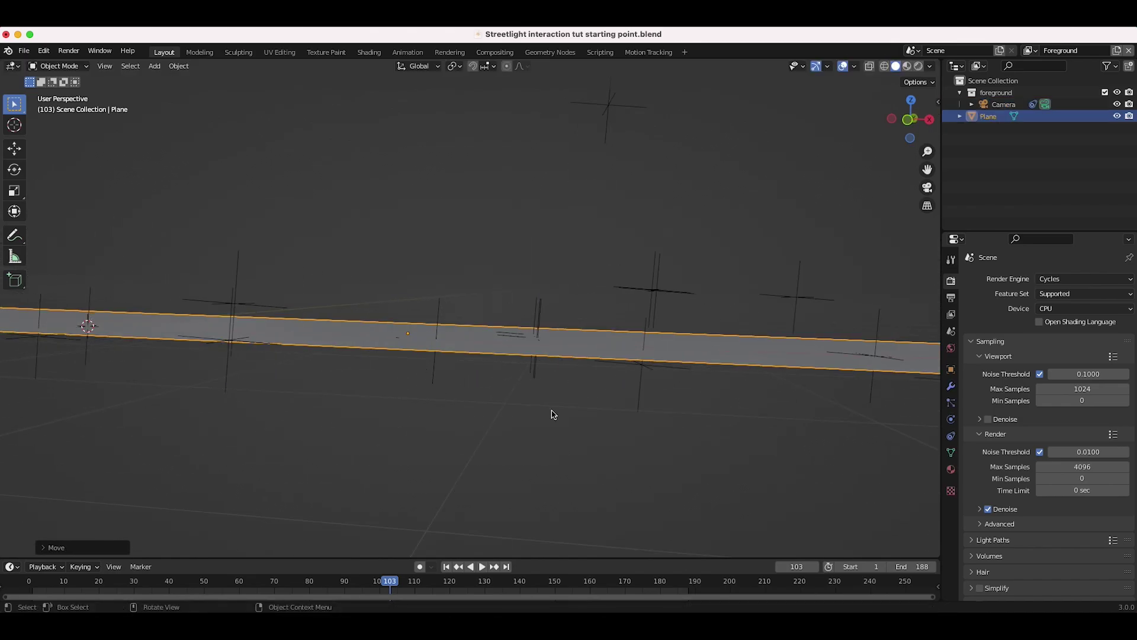
# Rotate the plane slightly to follow the ground tracking points and return to the camera view
pyautogui.press('r')
pyautogui.click(559, 366)
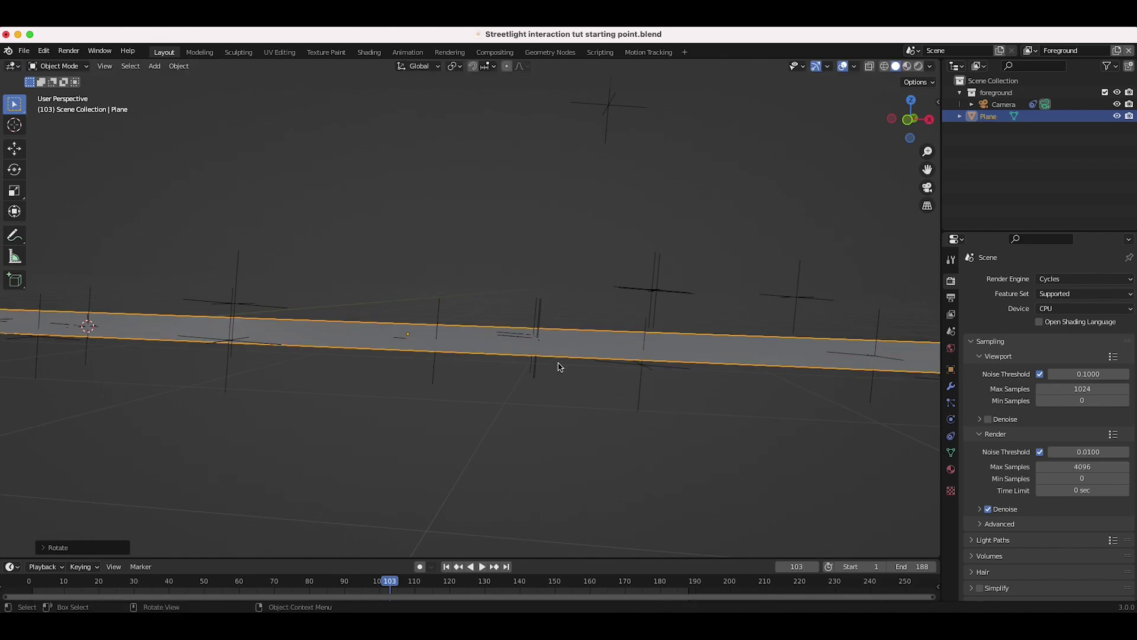
pyautogui.scroll(5, 558, 366)
pyautogui.click(104, 66)
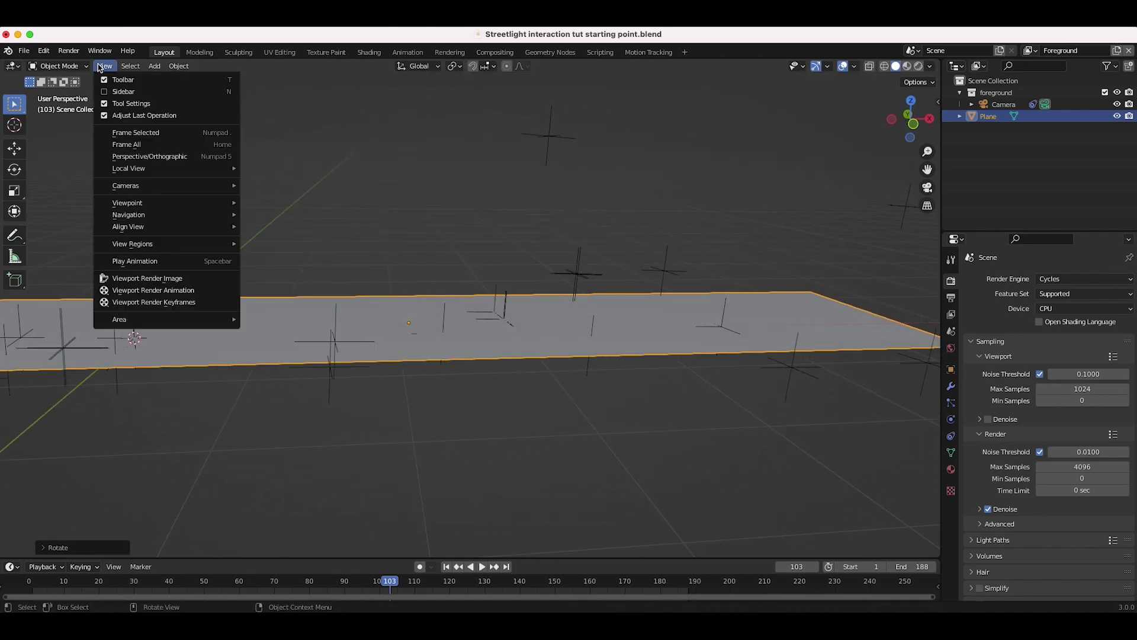
pyautogui.moveTo(140, 204)
pyautogui.click(279, 201)
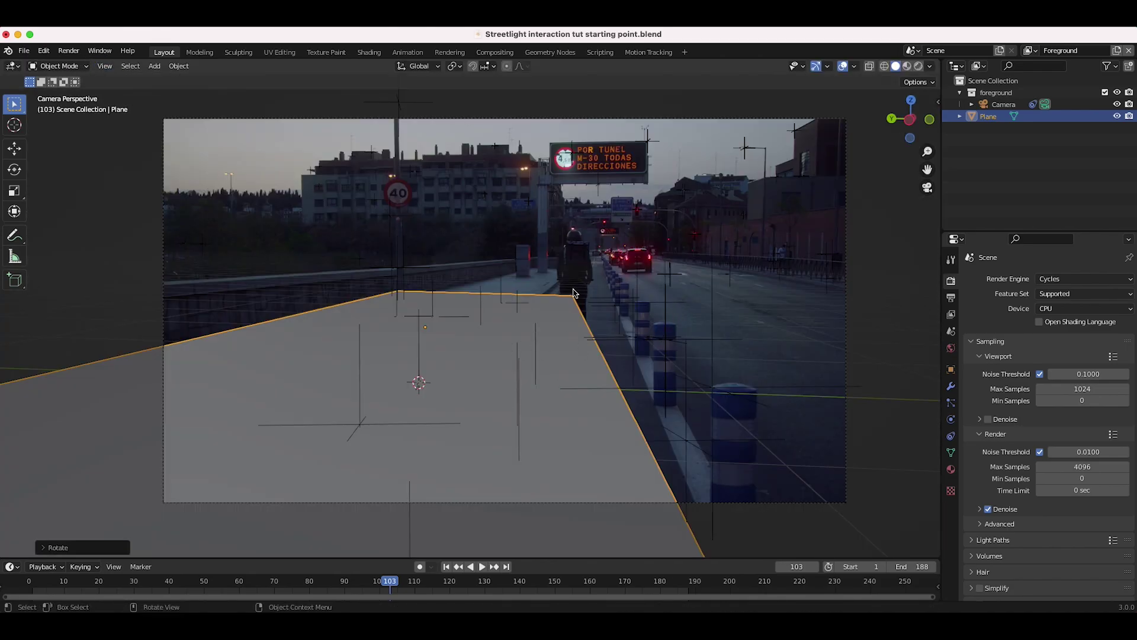
# Rotate the plane about -6.3° around Z and scale it along its Y axis to fit the sidewalk's width
pyautogui.press('r')
pyautogui.press('z')
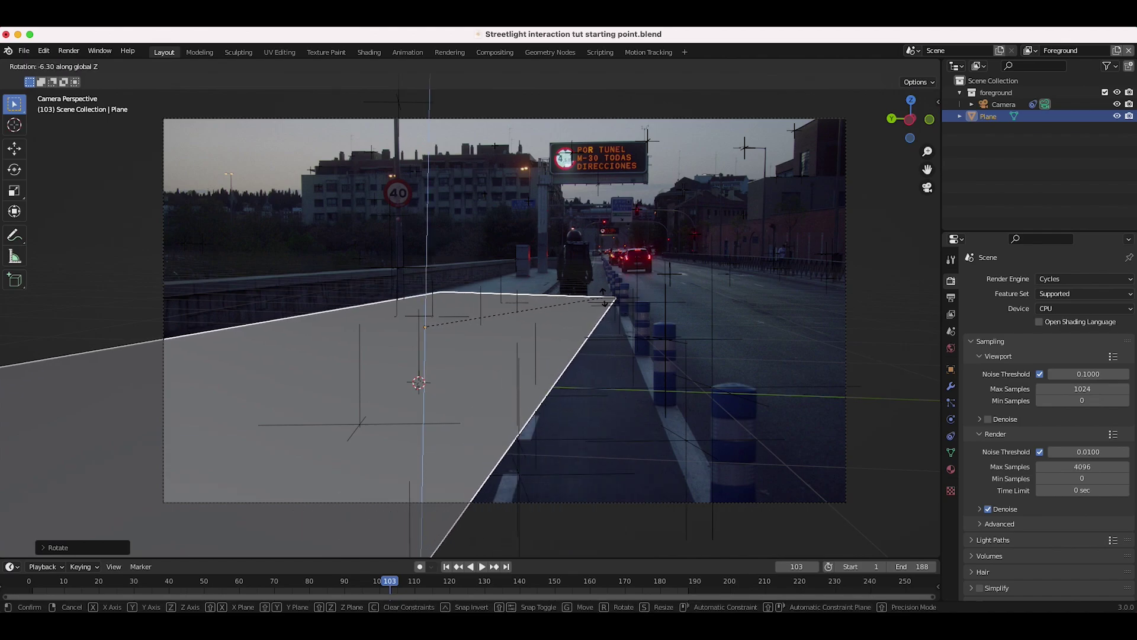
pyautogui.click(604, 299)
pyautogui.press('s')
pyautogui.press('x')
pyautogui.press('x')
pyautogui.press('y')
pyautogui.press('y')
pyautogui.click(524, 304)
# Move the plane along Y onto the sidewalk and rotate it about 2.6° around Z
pyautogui.press('g')
pyautogui.press('y')
pyautogui.click(481, 303)
pyautogui.press('r')
pyautogui.press('z')
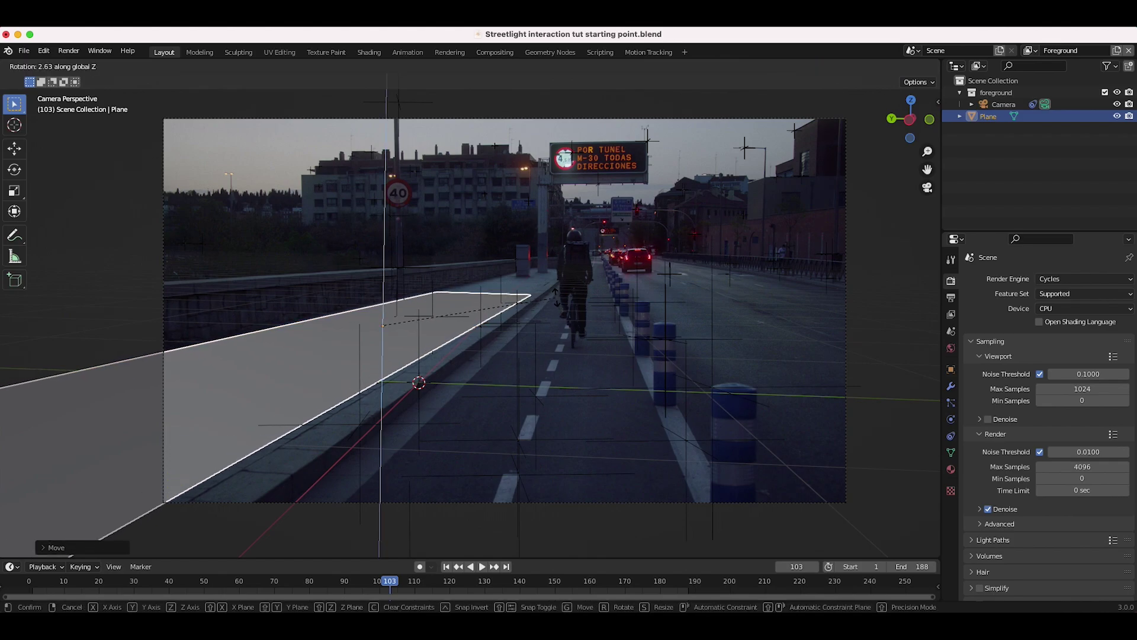
pyautogui.click(476, 312)
# Shift the plane along Y to meet the curb edge and adjust its length along X
pyautogui.press('g')
pyautogui.press('y')
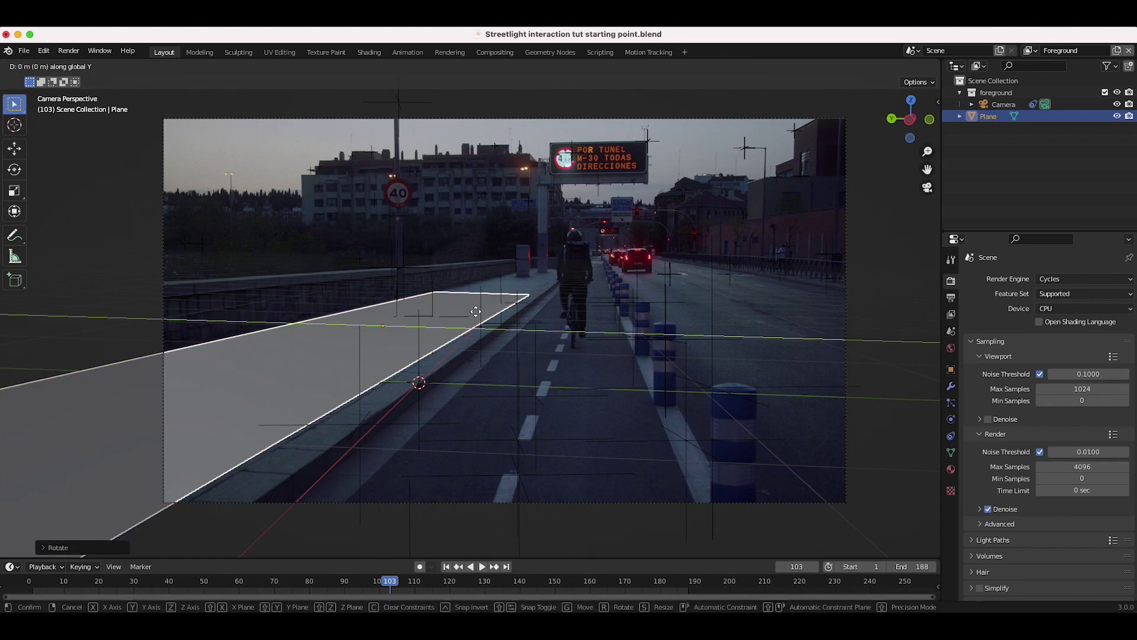
pyautogui.click(497, 320)
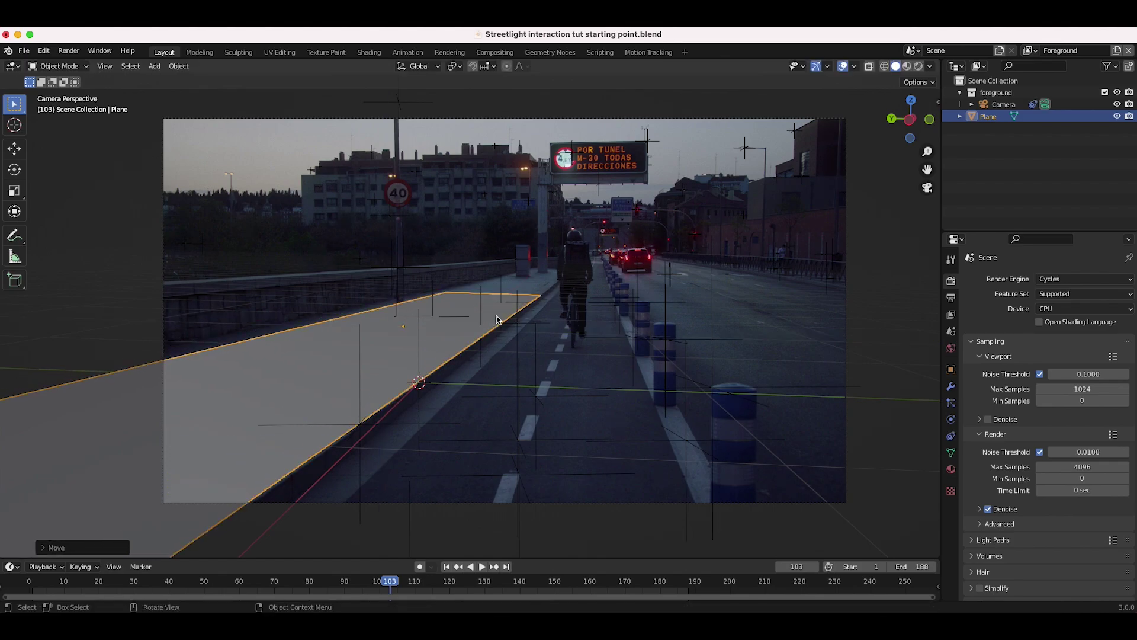
pyautogui.press('s')
pyautogui.press('x')
pyautogui.click(514, 306)
# Fine-tune the plane's rotation so its edge follows the curb
pyautogui.press('g')
pyautogui.press('y')
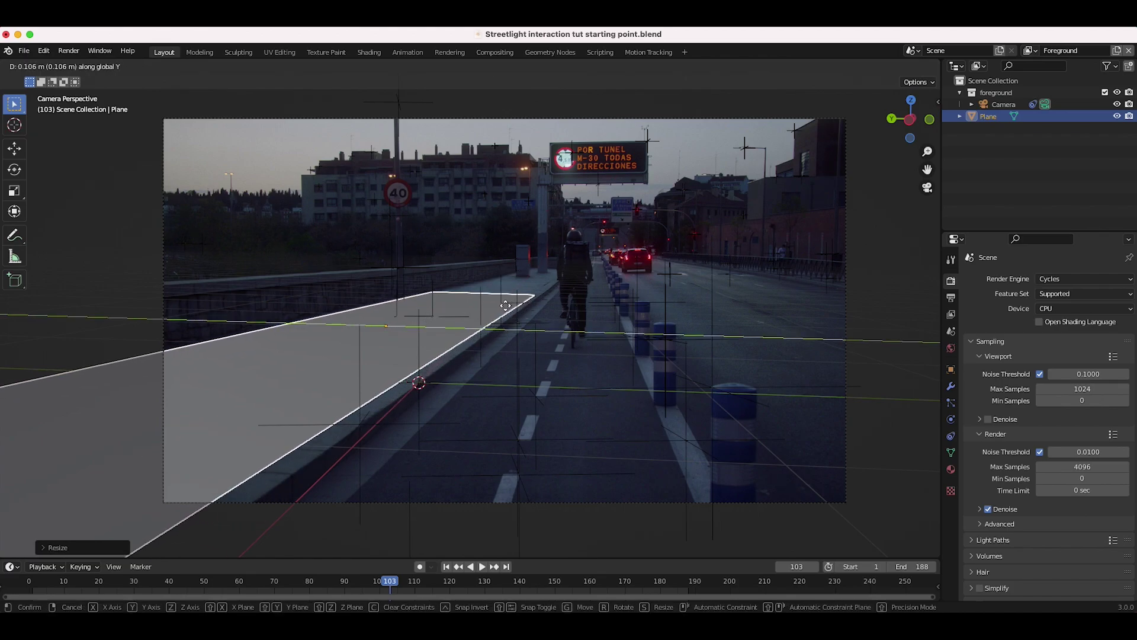
pyautogui.press('r')
pyautogui.click(587, 316)
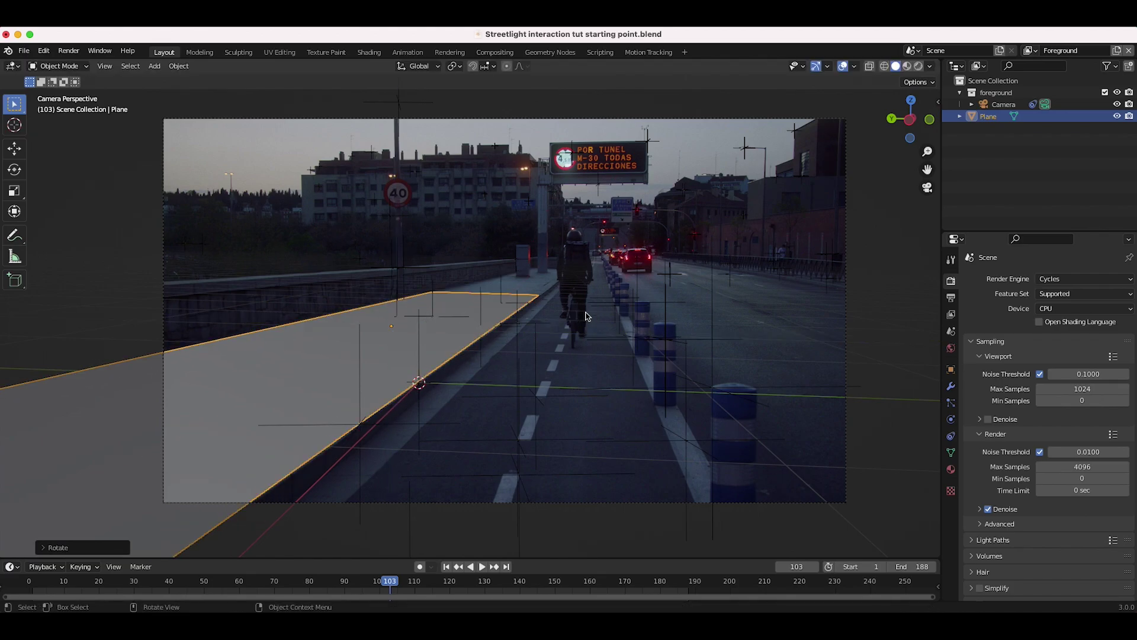
# Move the plane farther down the sidewalk along X and scale its length along X by about 2.6
pyautogui.press('g')
pyautogui.press('x')
pyautogui.press('x')
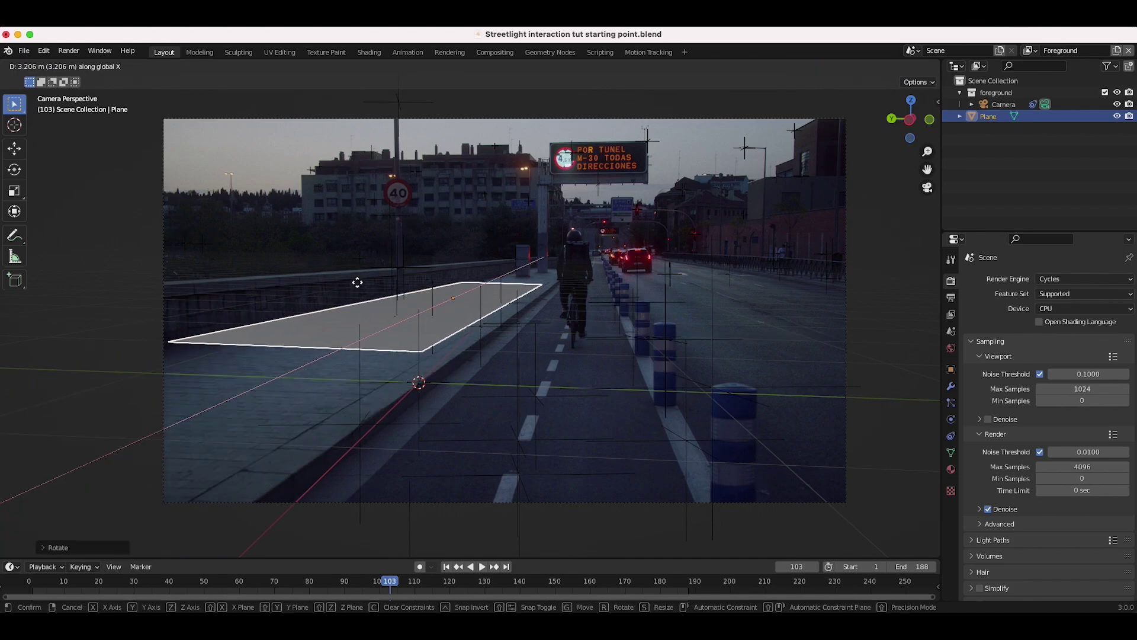
pyautogui.click(371, 289)
pyautogui.press('s')
pyautogui.press('x')
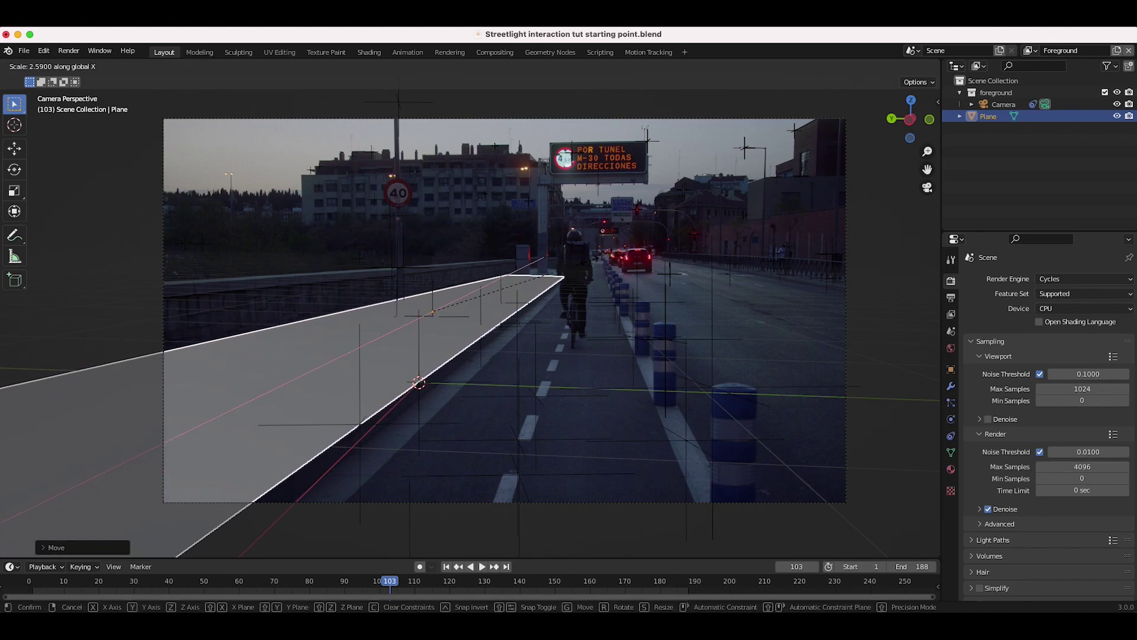
pyautogui.click(567, 274)
# Slide the plane farther along its local X axis and fine-tune its rotation around Z
pyautogui.press('g')
pyautogui.press('x')
pyautogui.press('x')
pyautogui.click(674, 226)
pyautogui.press('r')
pyautogui.press('z')
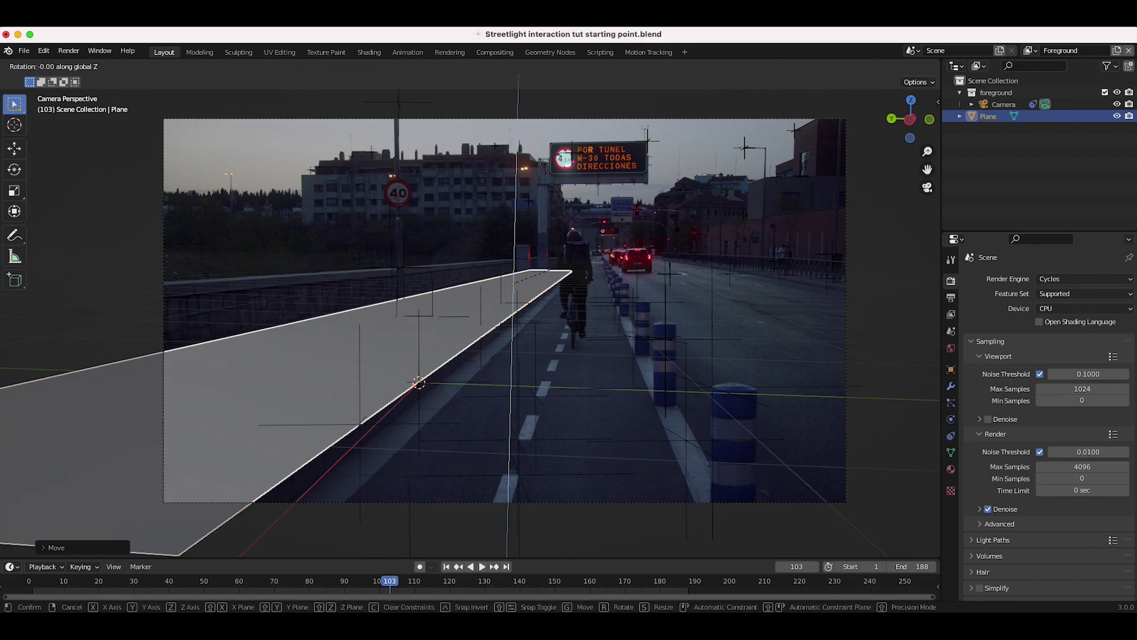
pyautogui.click(673, 222)
# Move the plane about 1.2 m along its local X axis toward the far end of the sidewalk
pyautogui.press('g')
pyautogui.press('y')
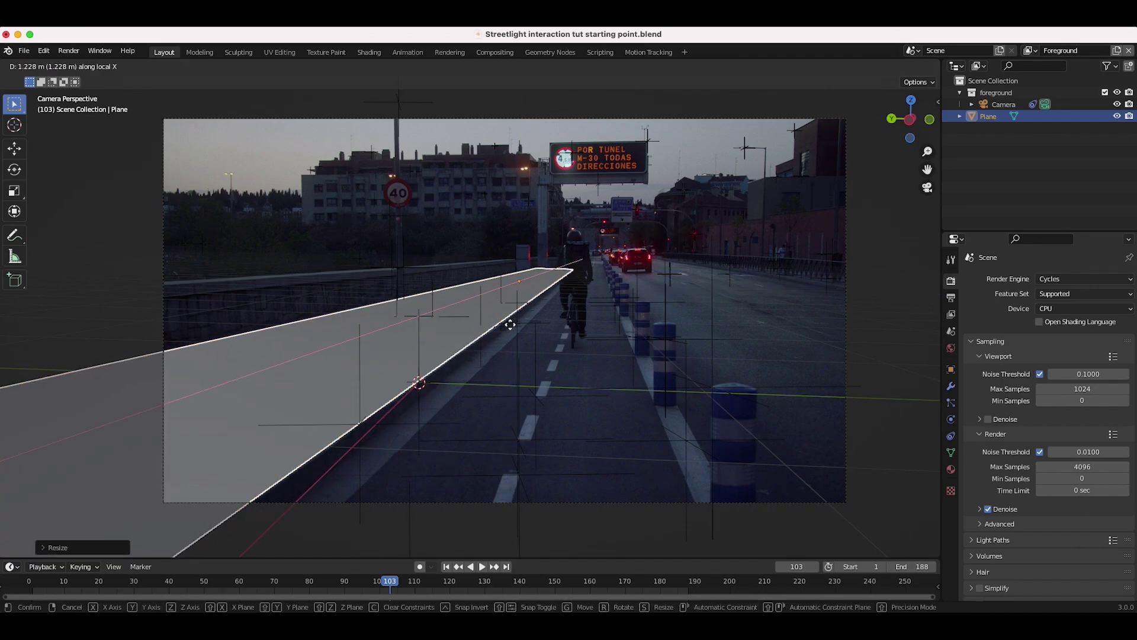
pyautogui.click(510, 325)
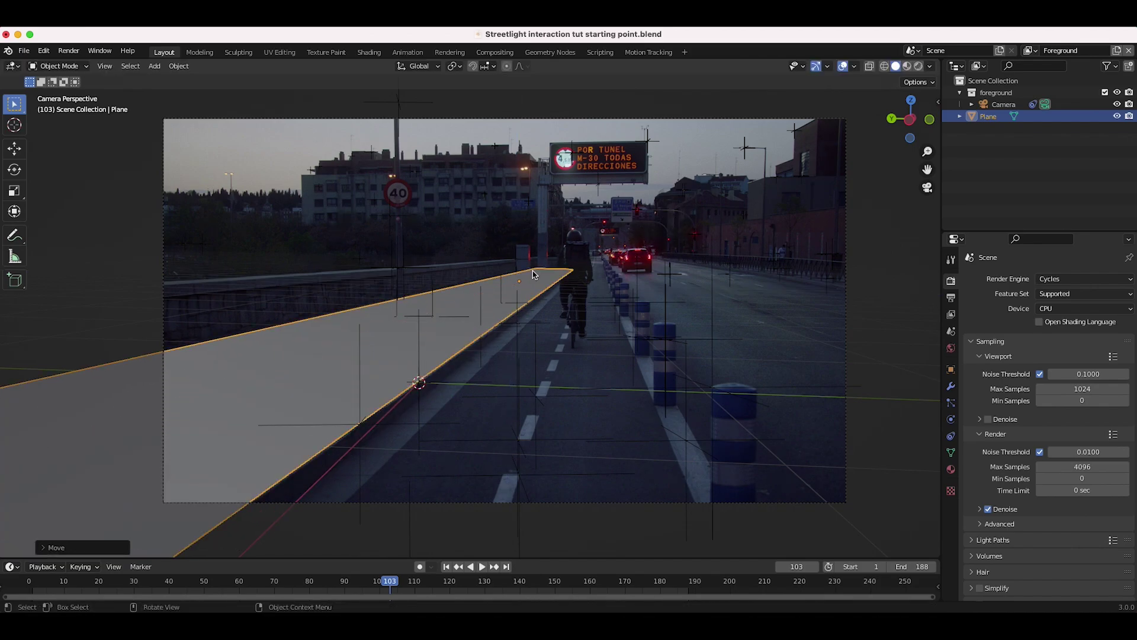
# In Edit Mode, extrude the sidewalk plane's outer edge up about 0.28 m along Z to form the low wall
pyautogui.click(63, 67)
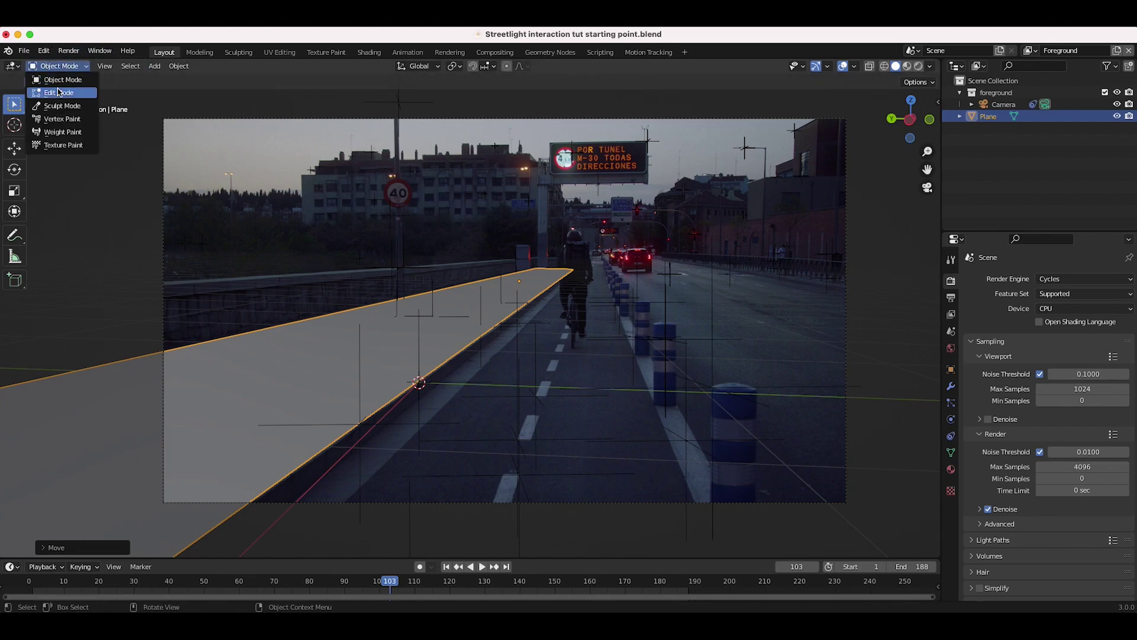
pyautogui.click(59, 90)
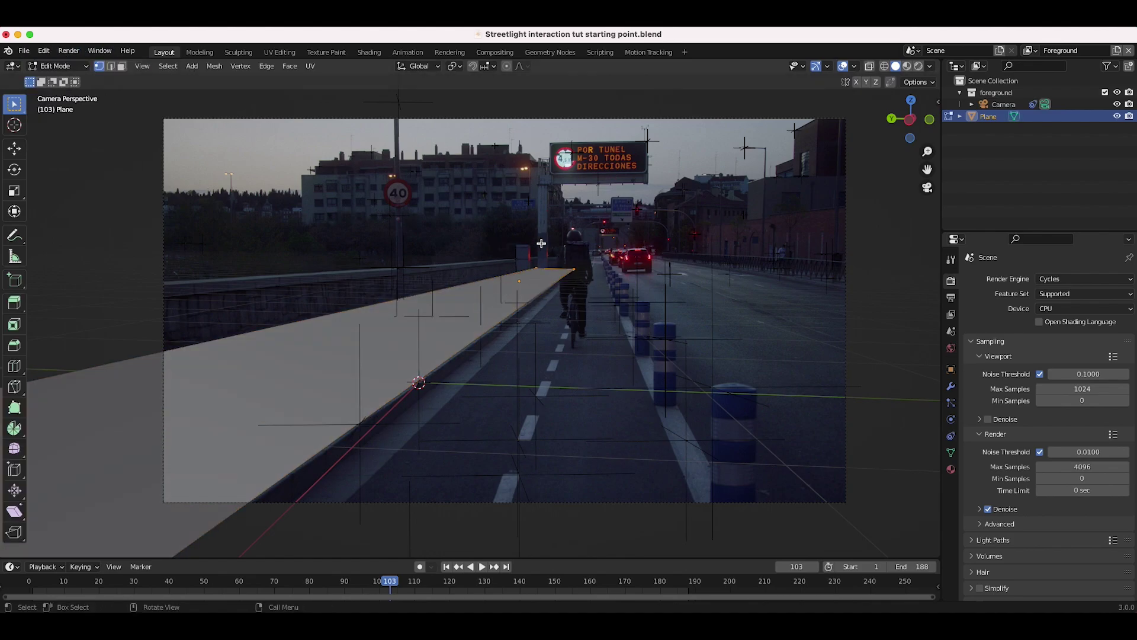
pyautogui.press('KP_0')
pyautogui.click(142, 66)
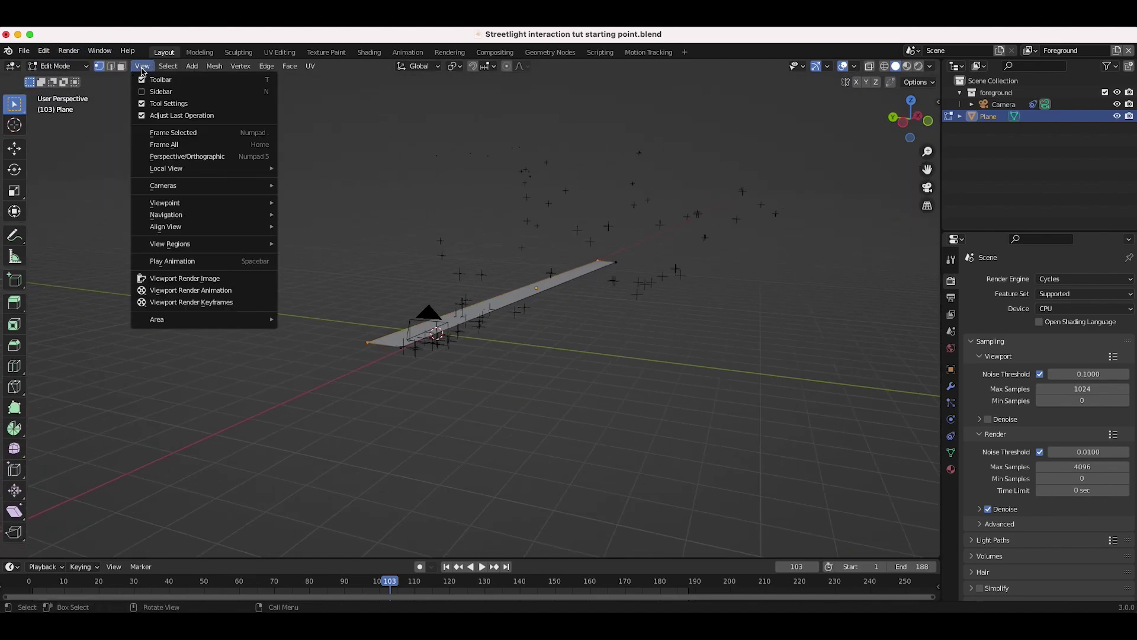
pyautogui.moveTo(159, 207)
pyautogui.click(299, 203)
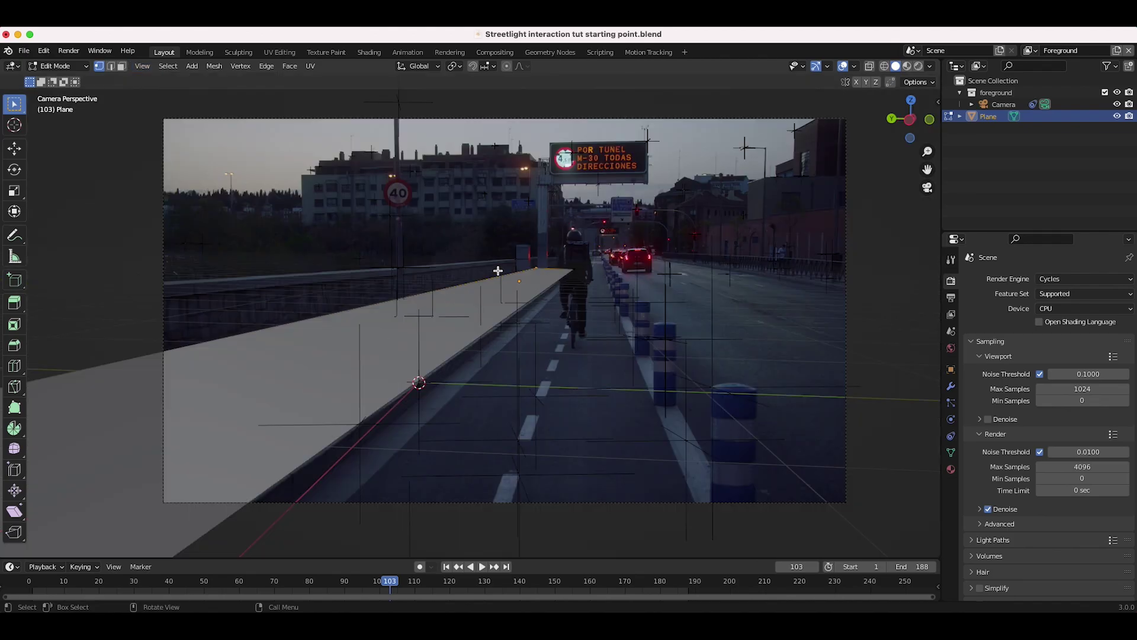
pyautogui.press('e')
pyautogui.press('z')
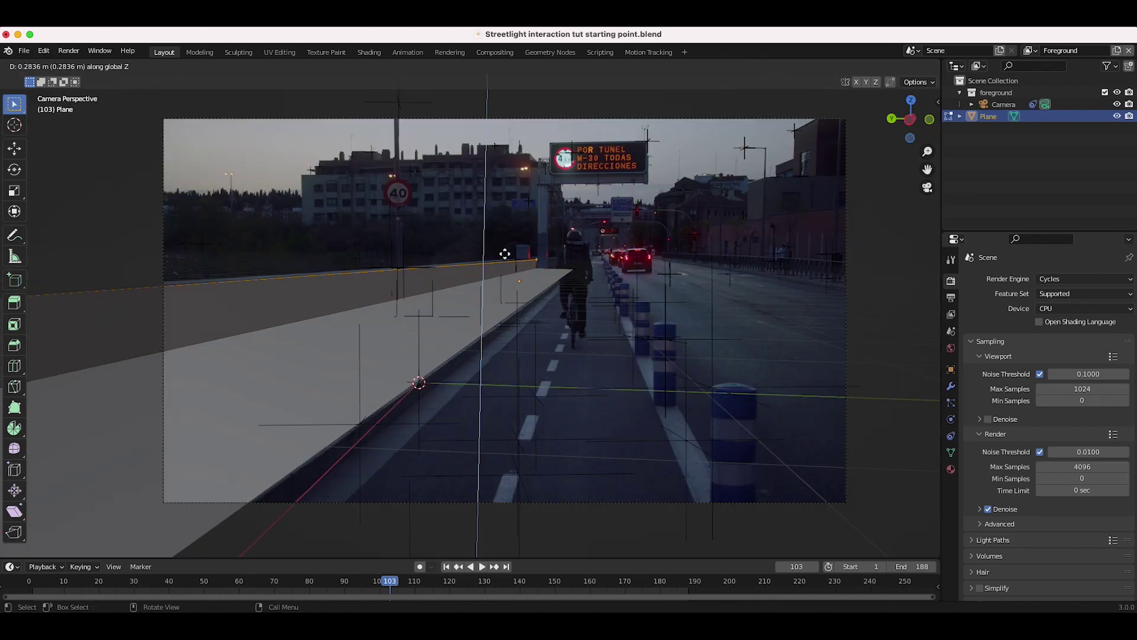
pyautogui.click(505, 253)
# Extrude the wall's top edge outward along the plane's local Y axis to form a ledge
pyautogui.keyDown('shift'); pyautogui.hscroll(-5, 571, 277); pyautogui.keyUp('shift')
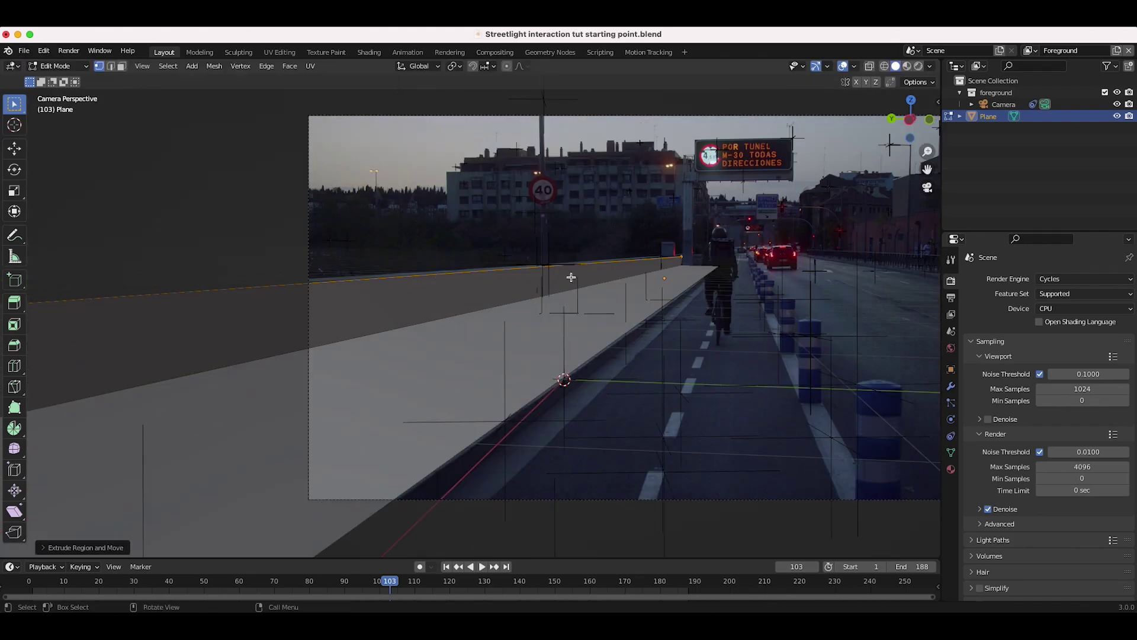
pyautogui.press('e')
pyautogui.press('x')
pyautogui.press('y')
pyautogui.press('y')
pyautogui.press('y')
pyautogui.press('y')
pyautogui.click(620, 279)
# Move the ledge's outer edge about 0.09 m along local Y and return to the camera view
pyautogui.scroll(3, 621, 279)
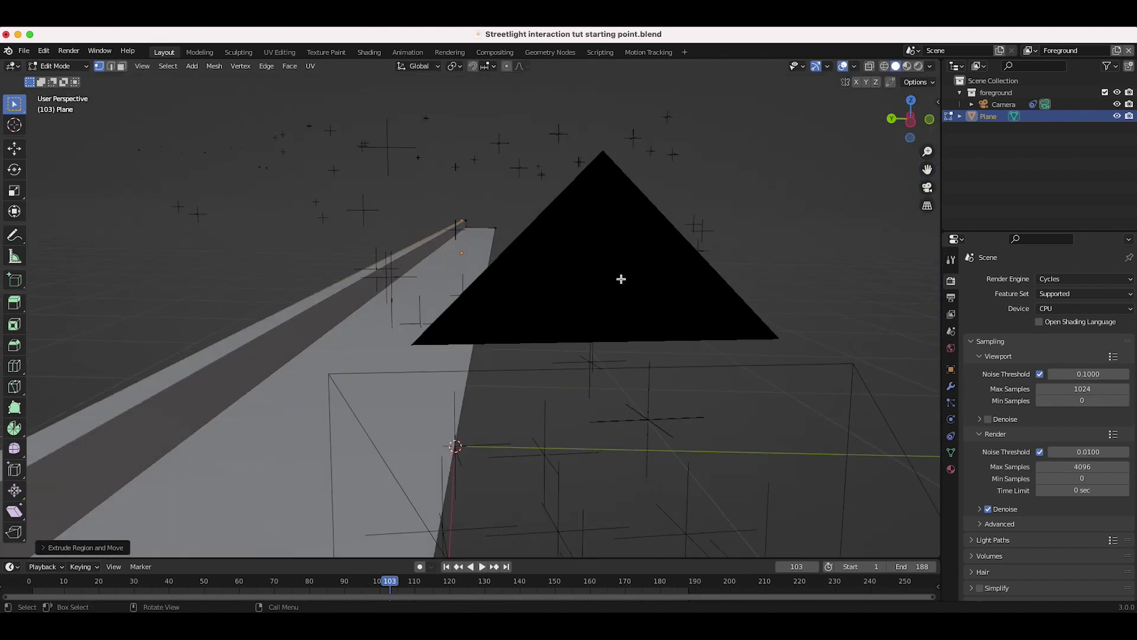
pyautogui.scroll(-10, 621, 278)
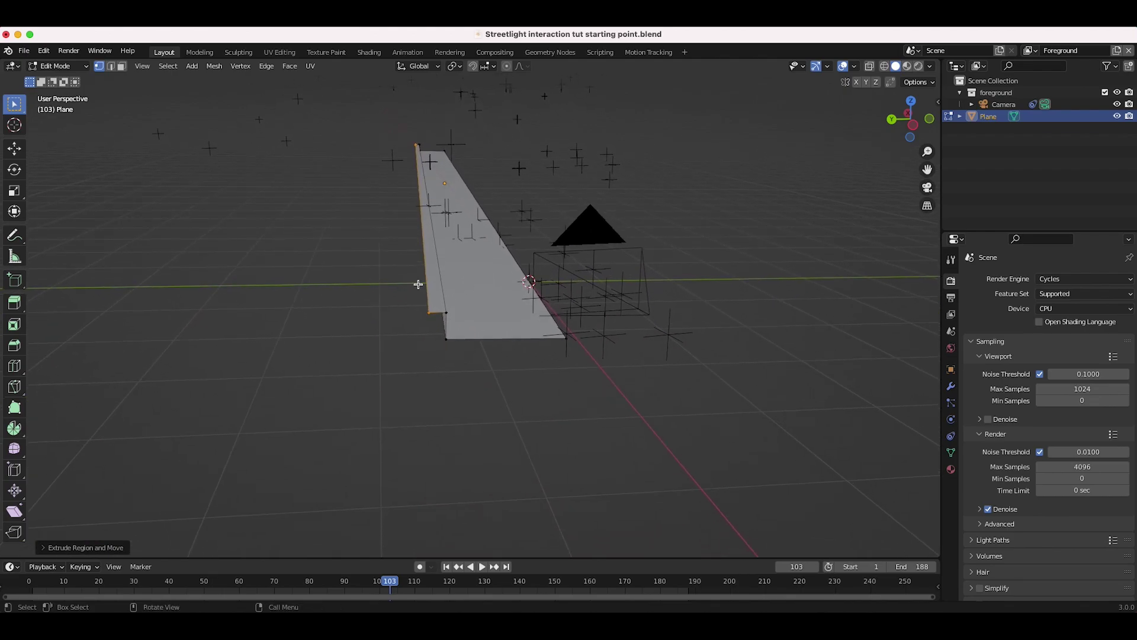
pyautogui.scroll(5, 418, 284)
pyautogui.press('e')
pyautogui.press('y')
pyautogui.press('y')
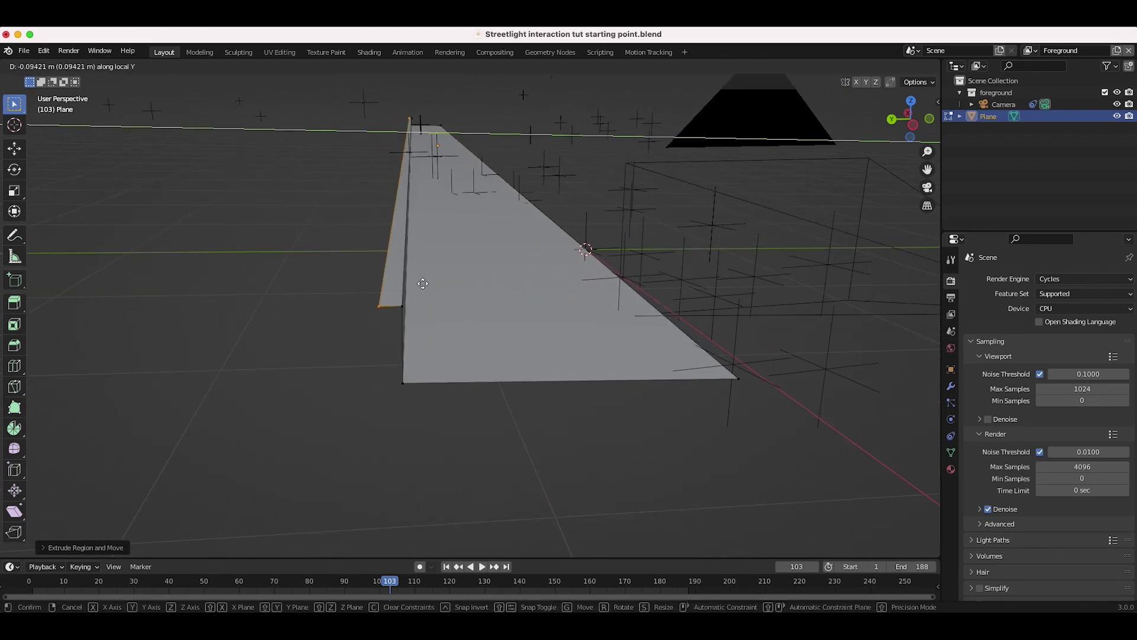
pyautogui.click(421, 284)
pyautogui.press('KP_0')
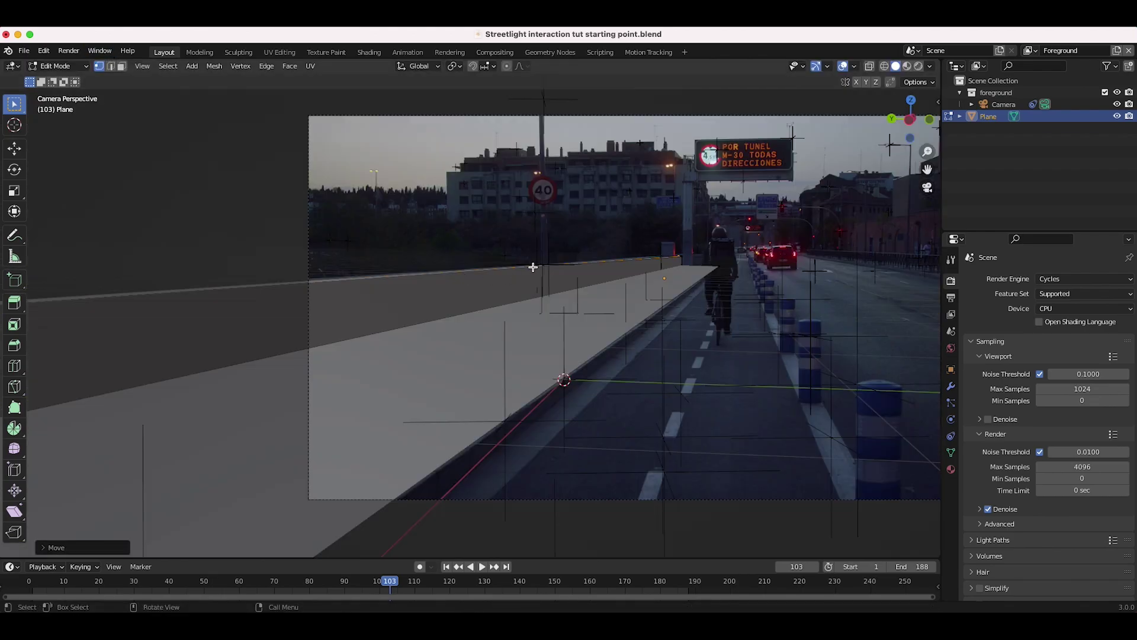
# Select the plane's street-side edge and extrude it down about 0.07 m along Z to form the curb
pyautogui.click(721, 266)
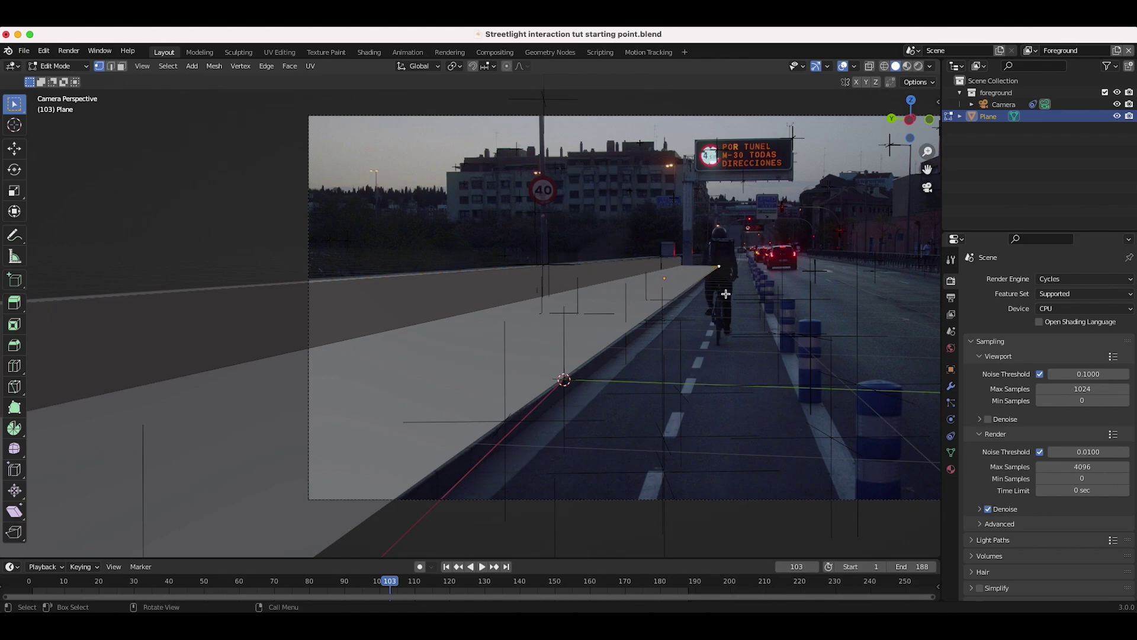
pyautogui.press('g')
pyautogui.click(725, 293)
pyautogui.moveTo(725, 294); pyautogui.dragTo(665, 315, button='middle')
pyautogui.scroll(-5, 666, 317)
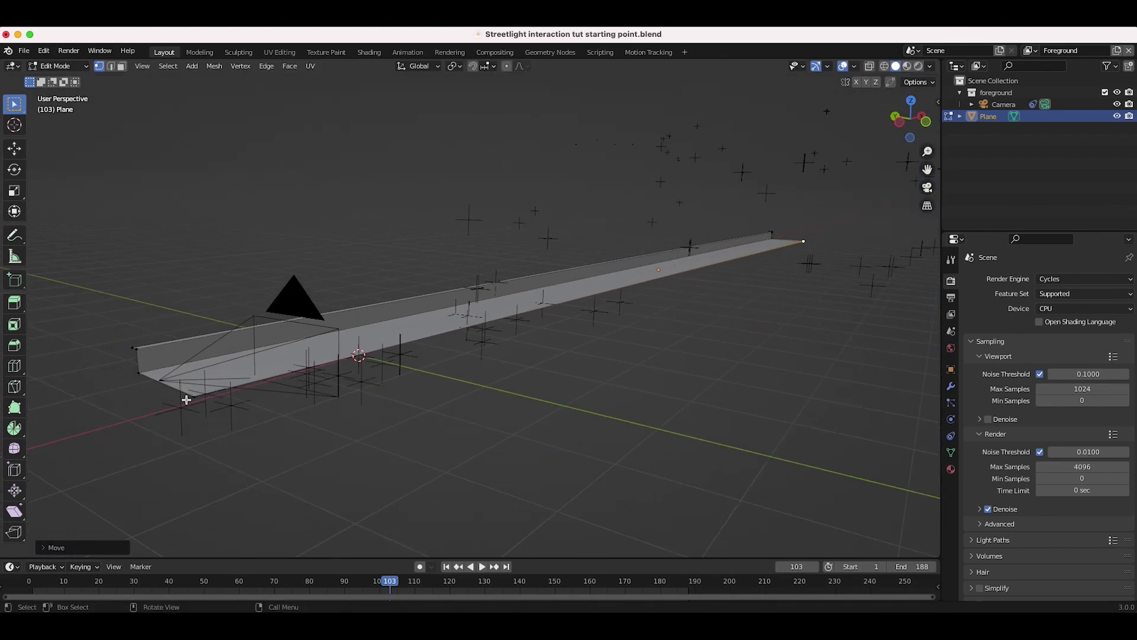
pyautogui.click(143, 65)
pyautogui.moveTo(177, 201)
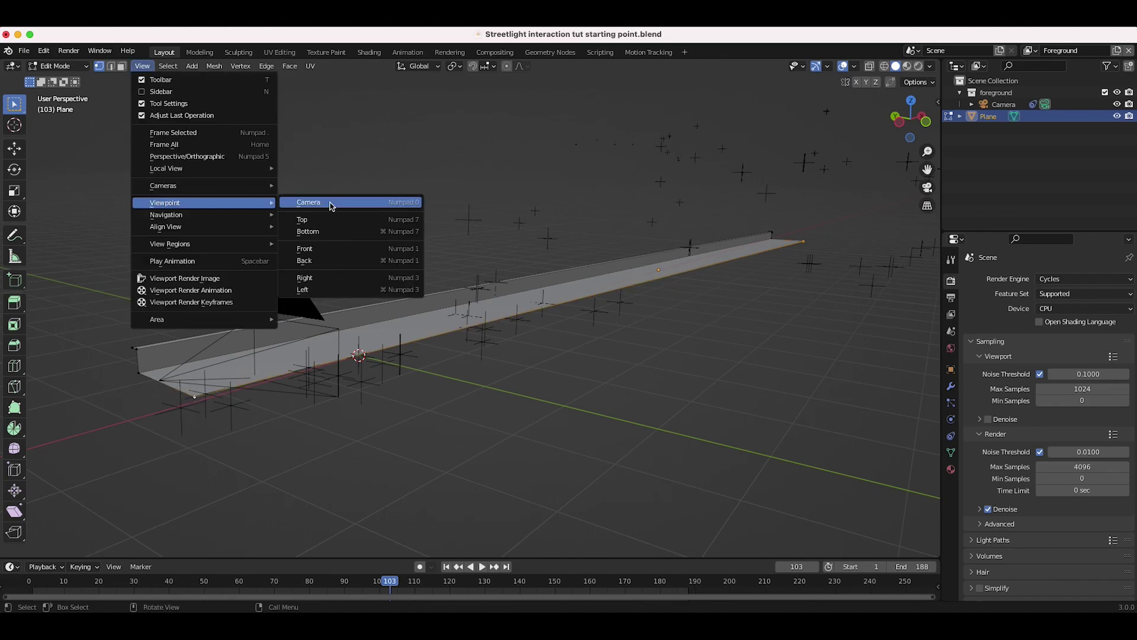
pyautogui.click(330, 203)
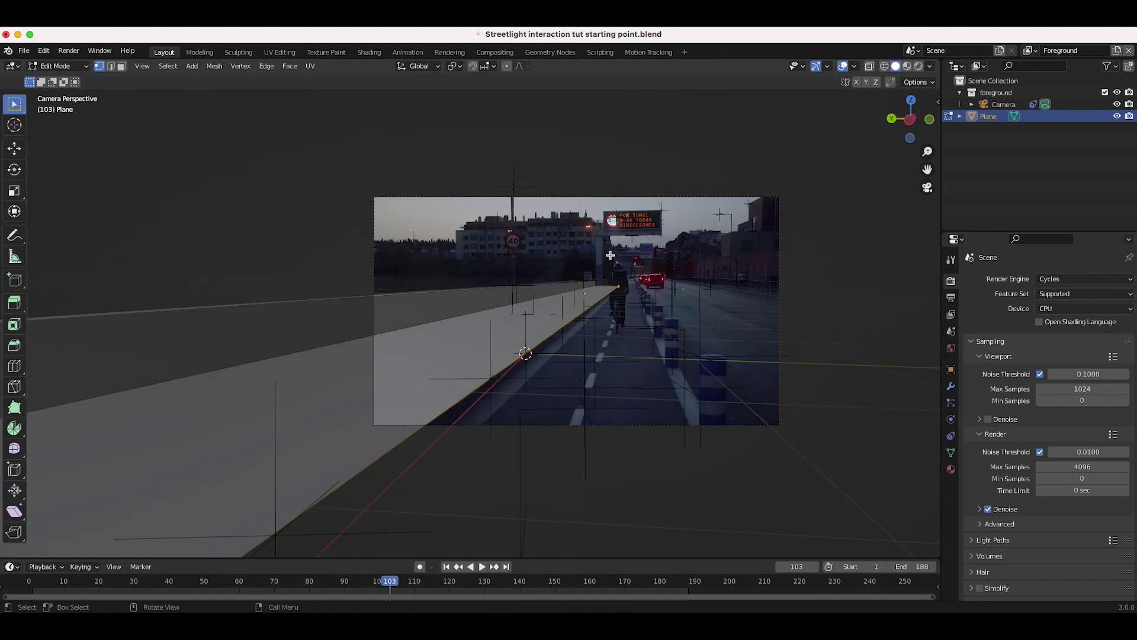
pyautogui.press('g')
pyautogui.press('z')
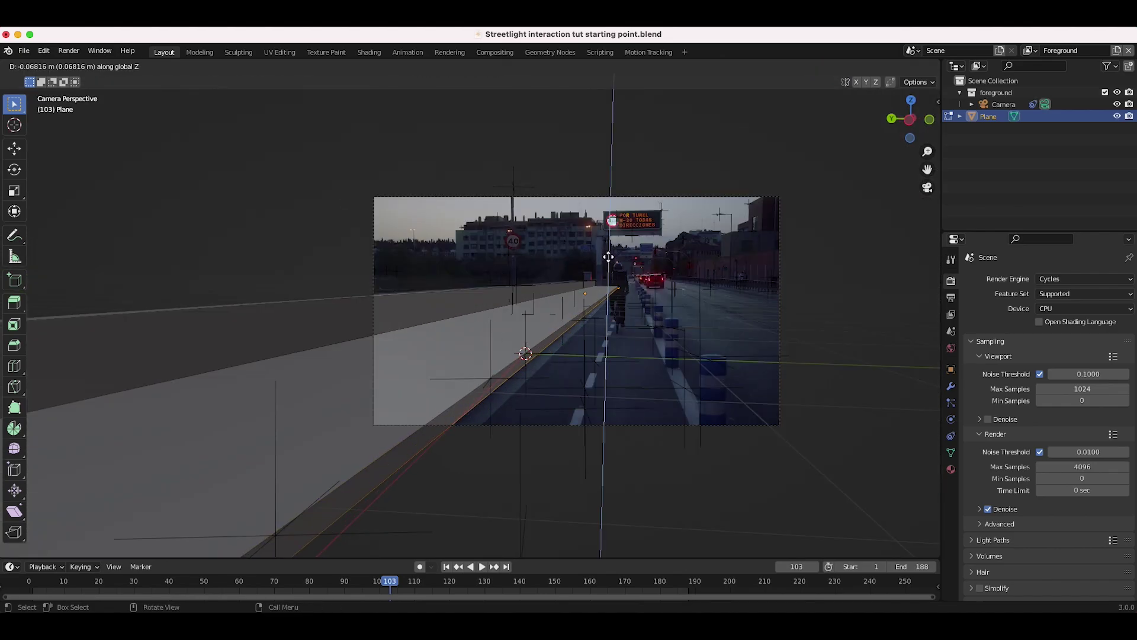
pyautogui.click(608, 257)
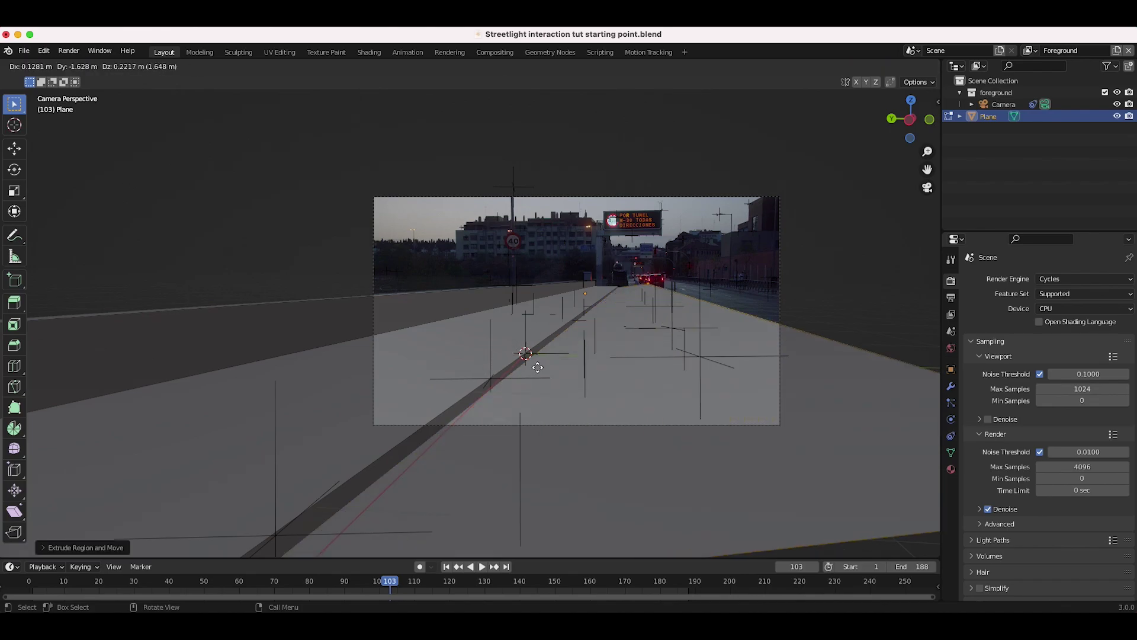
# Extrude the curb's lower edge about 5 m along Y across the road, and return to Object Mode
pyautogui.press('g')
pyautogui.press('y')
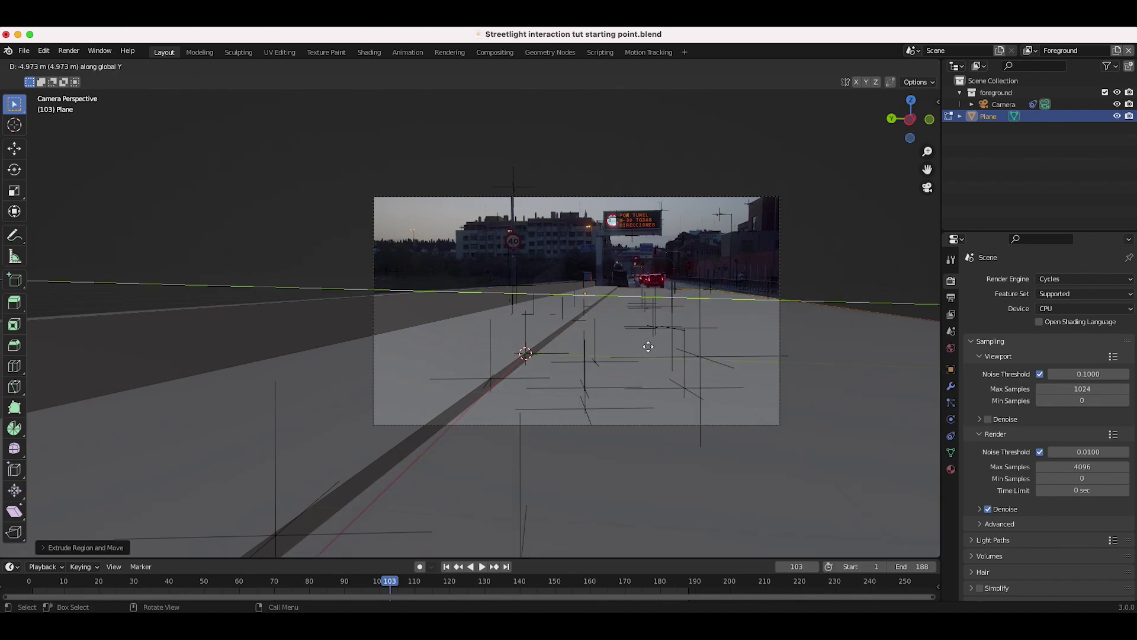
pyautogui.click(649, 346)
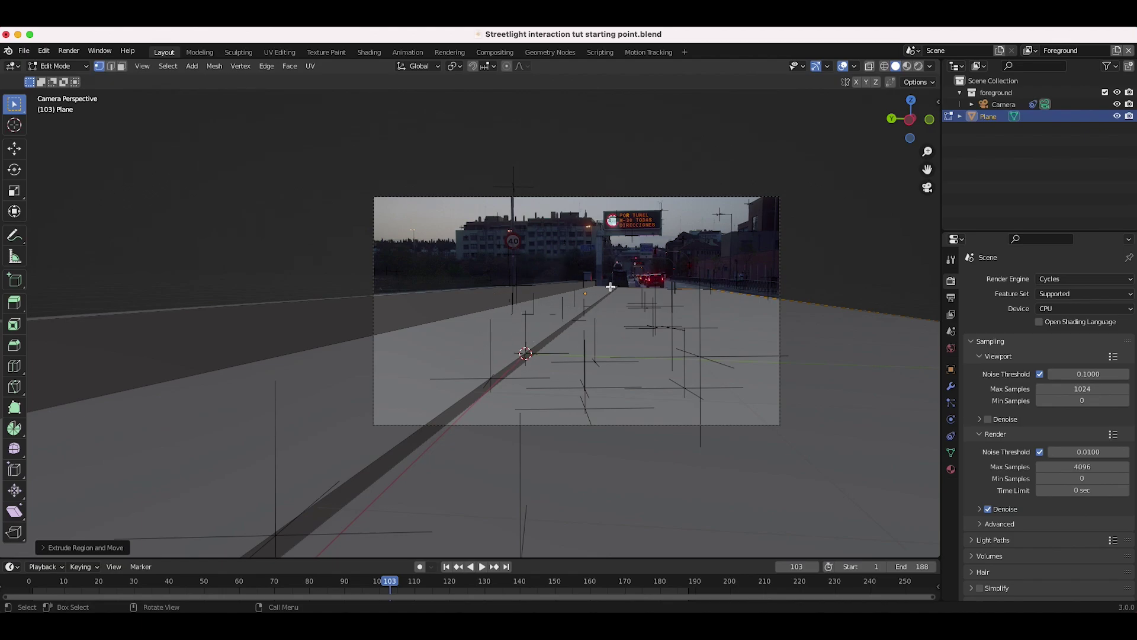
pyautogui.press('z')
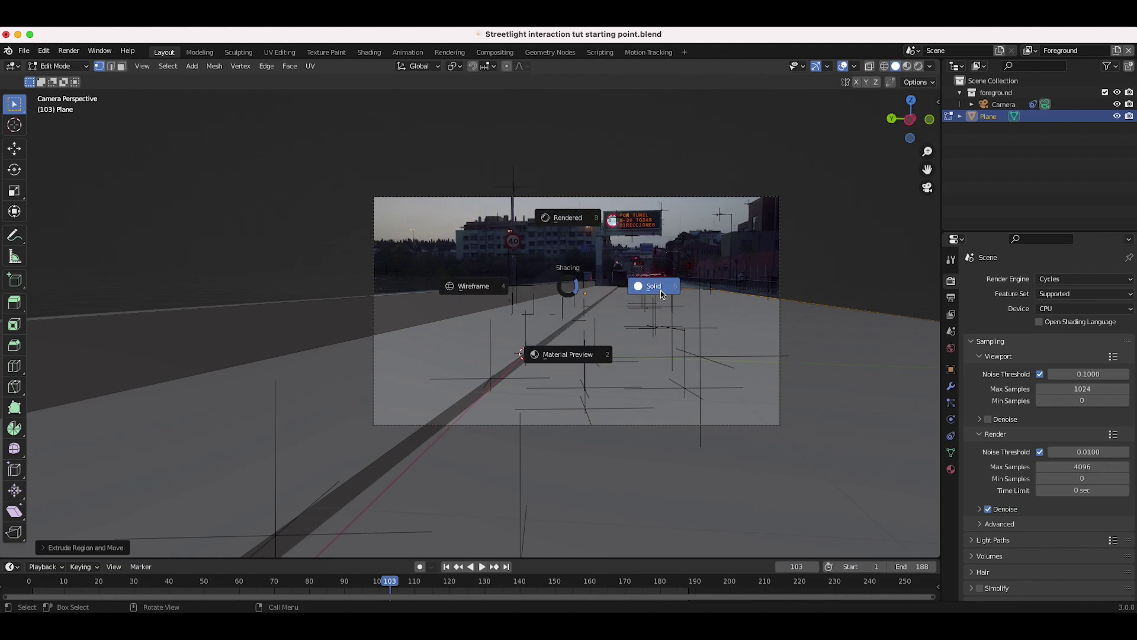
pyautogui.click(81, 66)
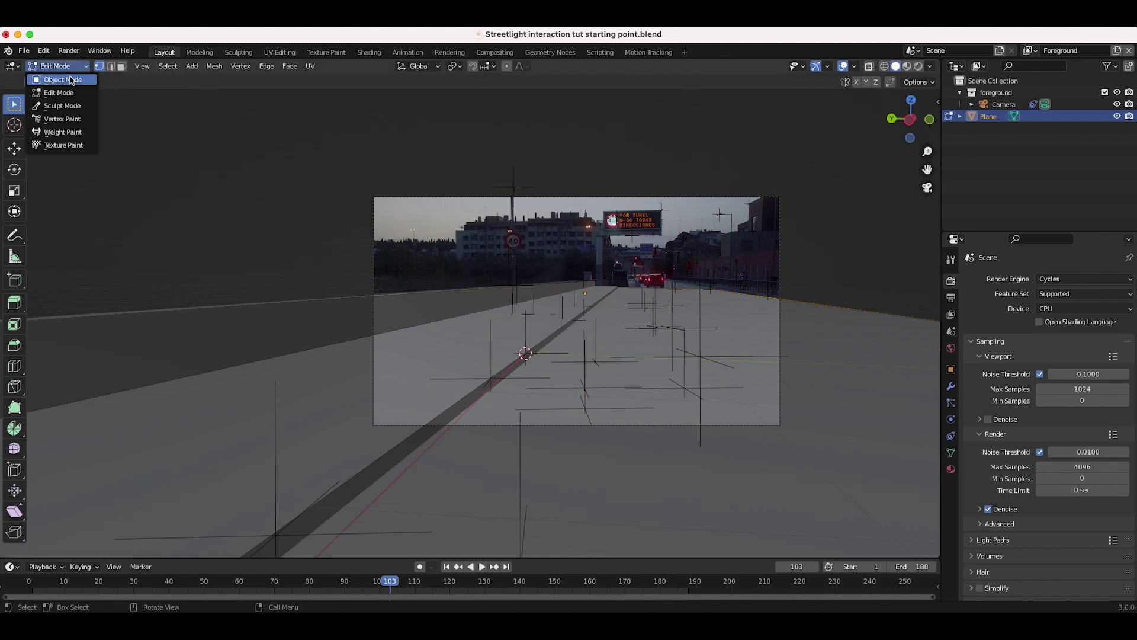
pyautogui.click(63, 80)
# Check the ground mesh in rendered shading and from outside the camera view
pyautogui.press('z')
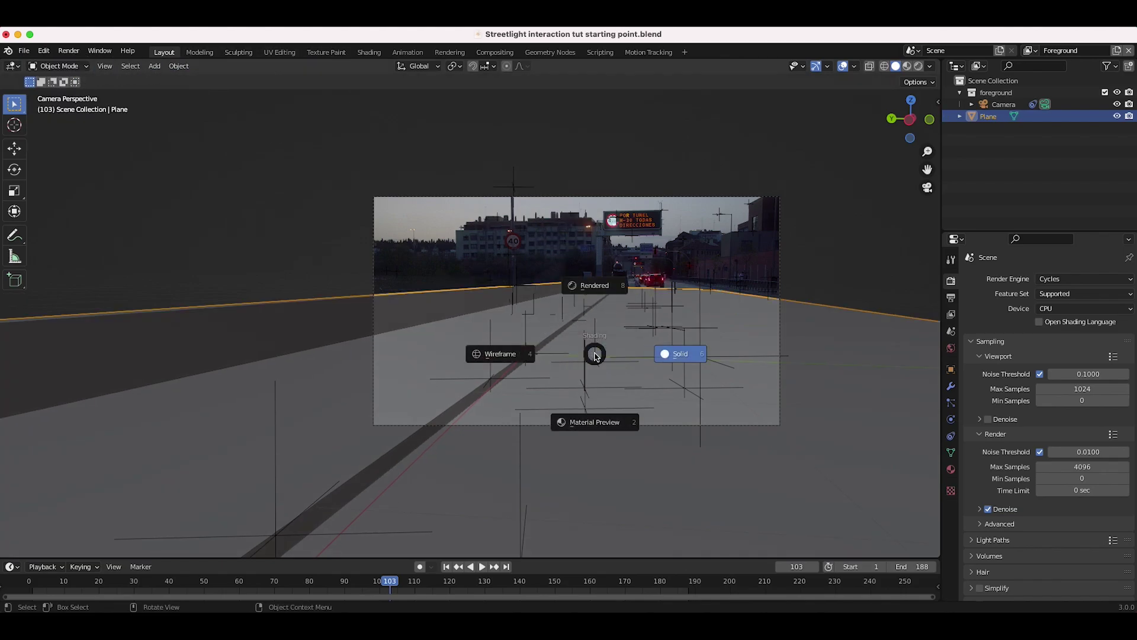
pyautogui.click(604, 292)
pyautogui.moveTo(559, 345); pyautogui.dragTo(416, 376, button='middle')
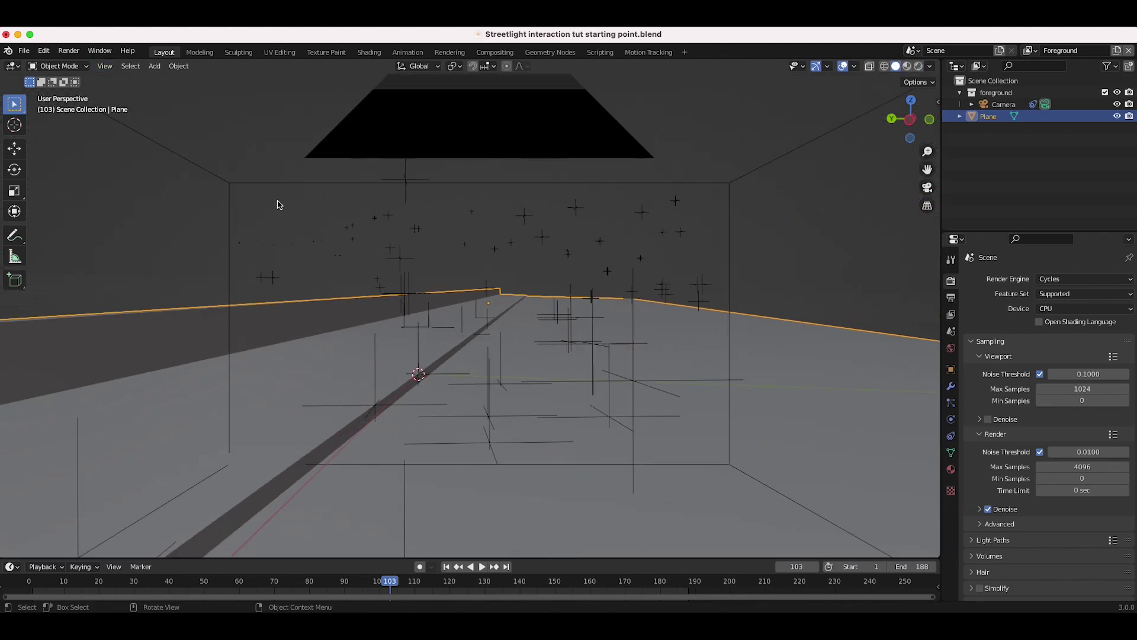
pyautogui.press('KP_0')
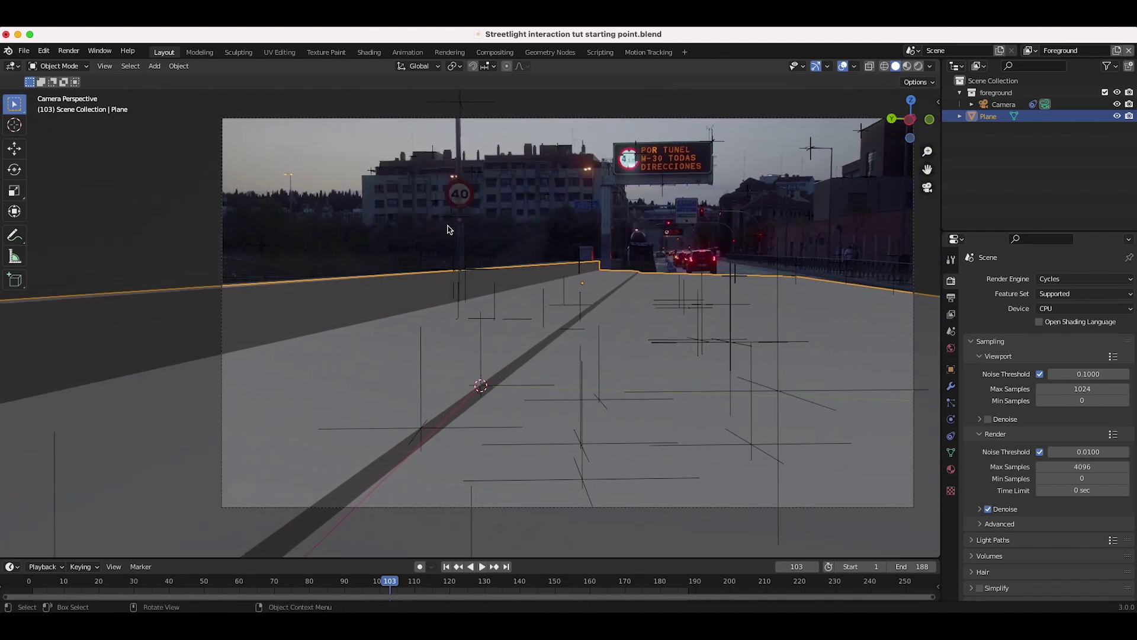
# Add a cylinder mesh, shape it into a tall thin pole, and raise it beside the 40 sign's post
pyautogui.hotkey('shift', 'a')
pyautogui.moveTo(491, 263)
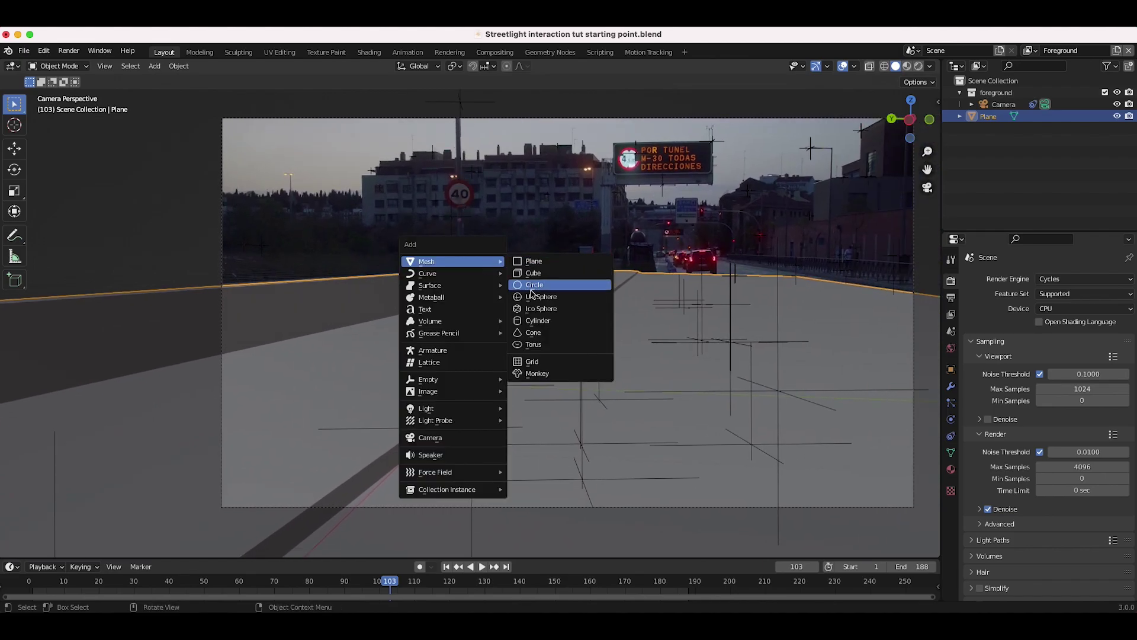
pyautogui.click(535, 320)
pyautogui.press('s')
pyautogui.click(501, 414)
pyautogui.press('g')
pyautogui.press('z')
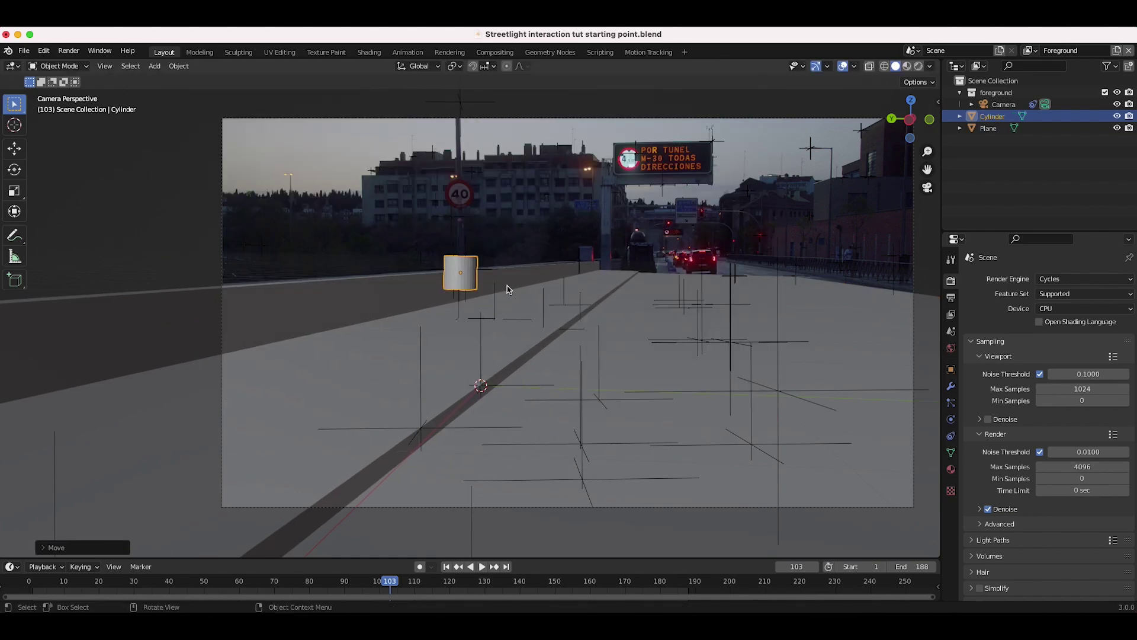
pyautogui.click(493, 273)
pyautogui.scroll(3, 493, 272)
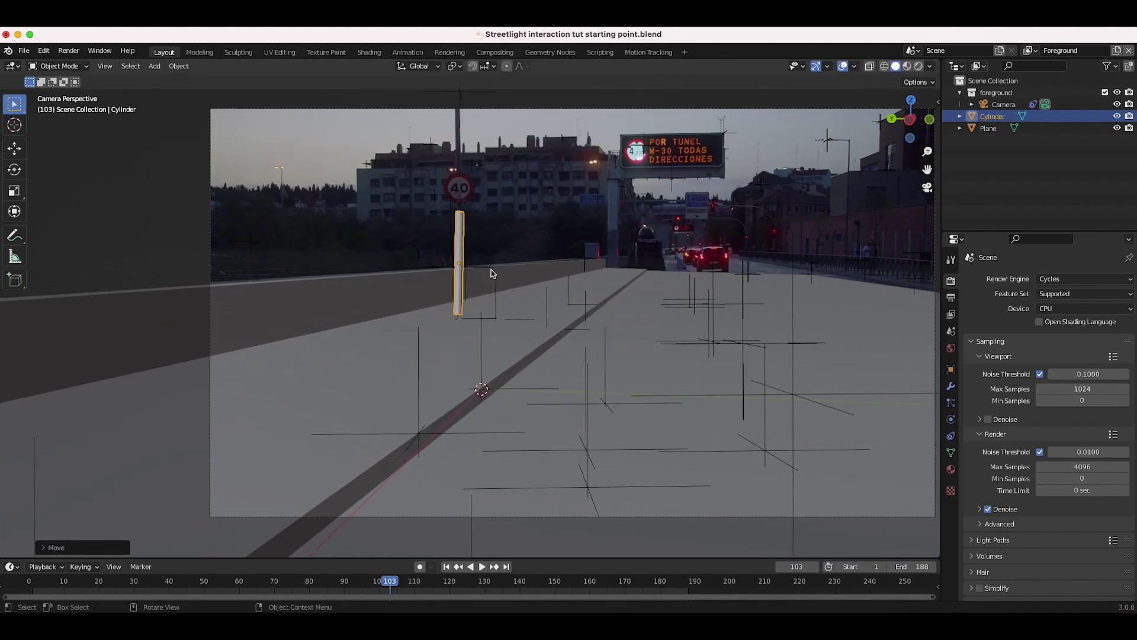
pyautogui.scroll(4, 491, 273)
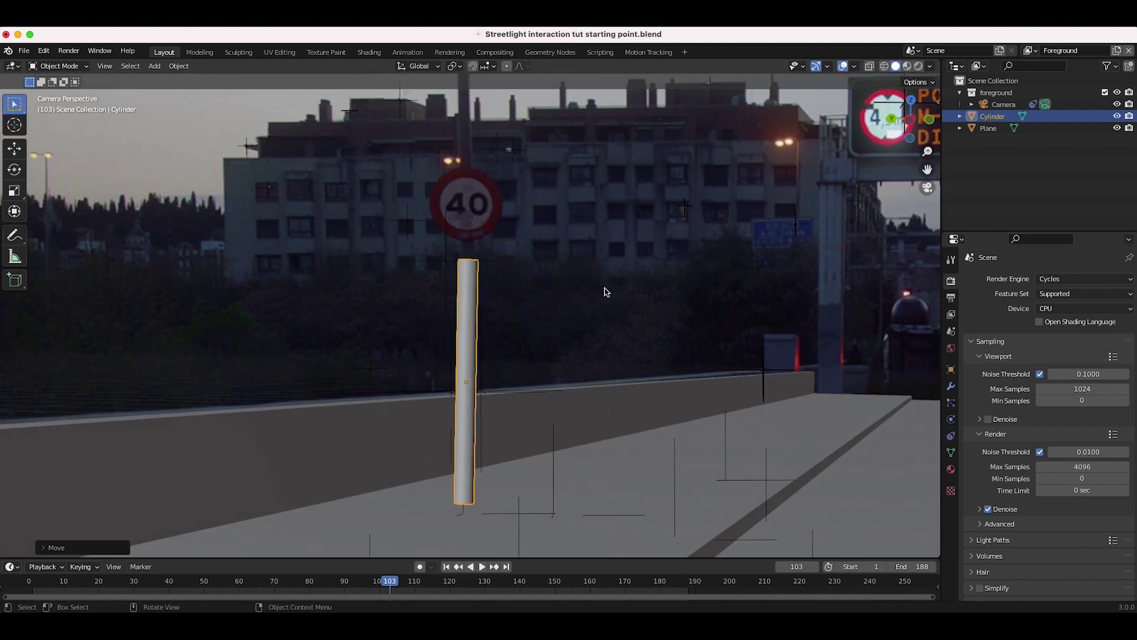
# Scale the pole down slightly and raise it along Z so it overlaps the 40 sign's post
pyautogui.press('s')
pyautogui.click(573, 309)
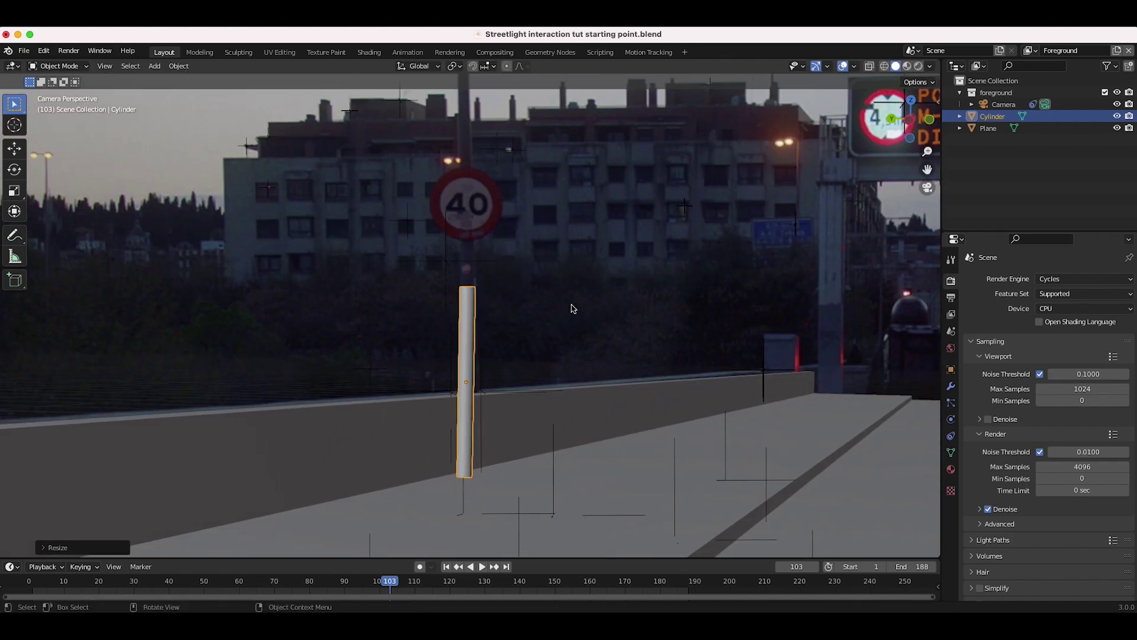
pyautogui.press('g')
pyautogui.press('z')
pyautogui.click(476, 215)
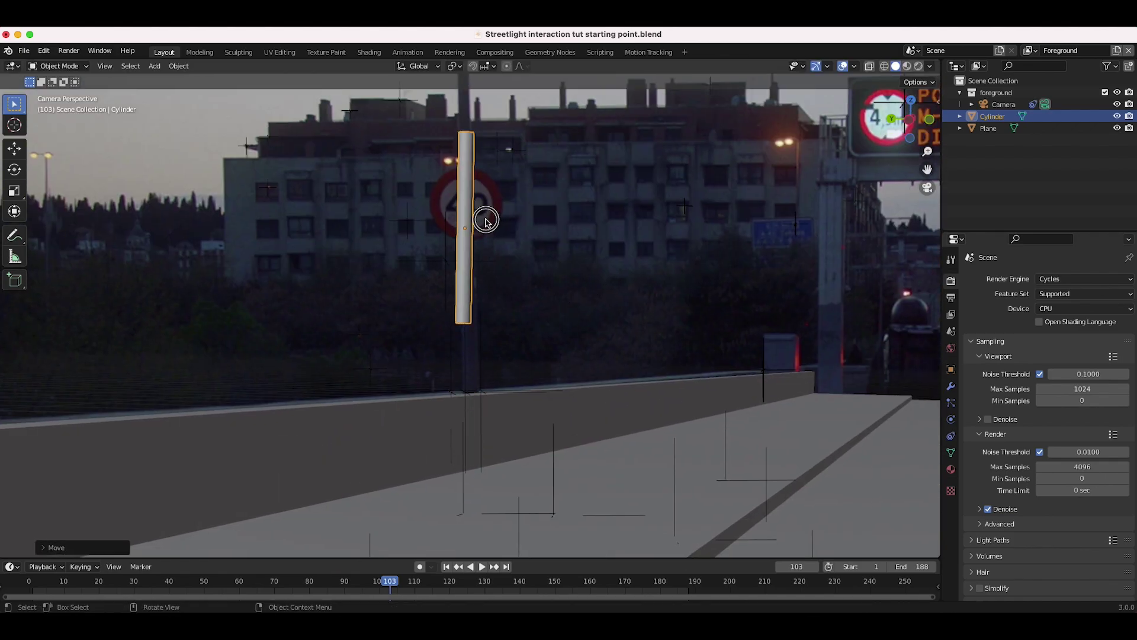
pyautogui.press('r')
pyautogui.click(519, 245)
# Move the pole away from the camera to the tracking marker at the top of the sign's post
pyautogui.press('g')
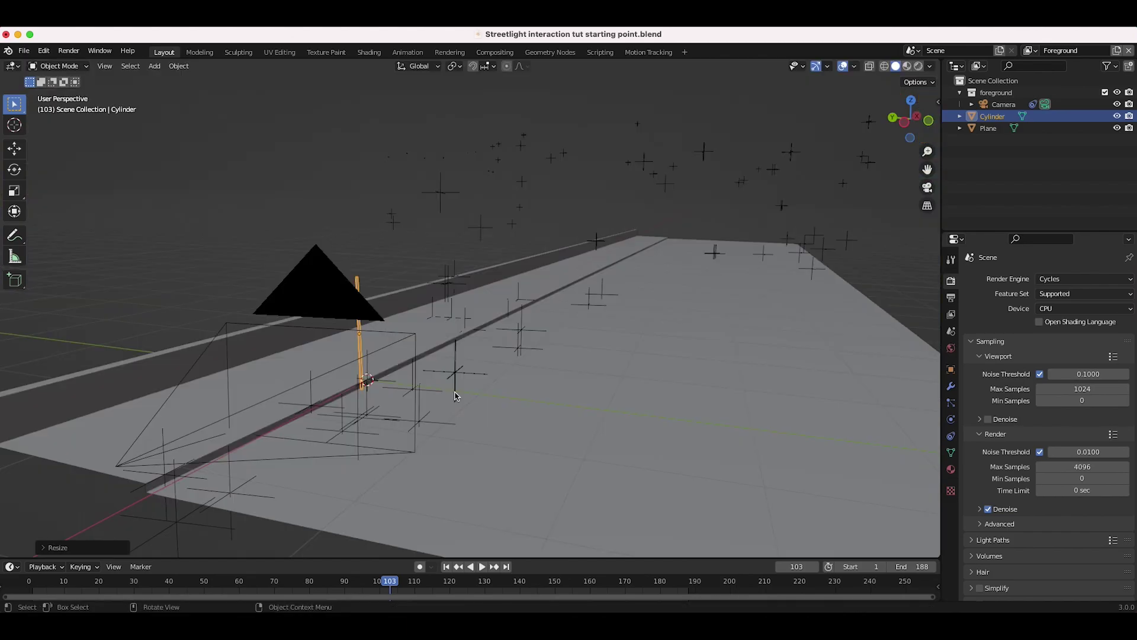
pyautogui.hscroll(10, 456, 395)
pyautogui.moveTo(338, 349); pyautogui.dragTo(597, 195, button='middle')
pyautogui.click(551, 196)
pyautogui.click(551, 197)
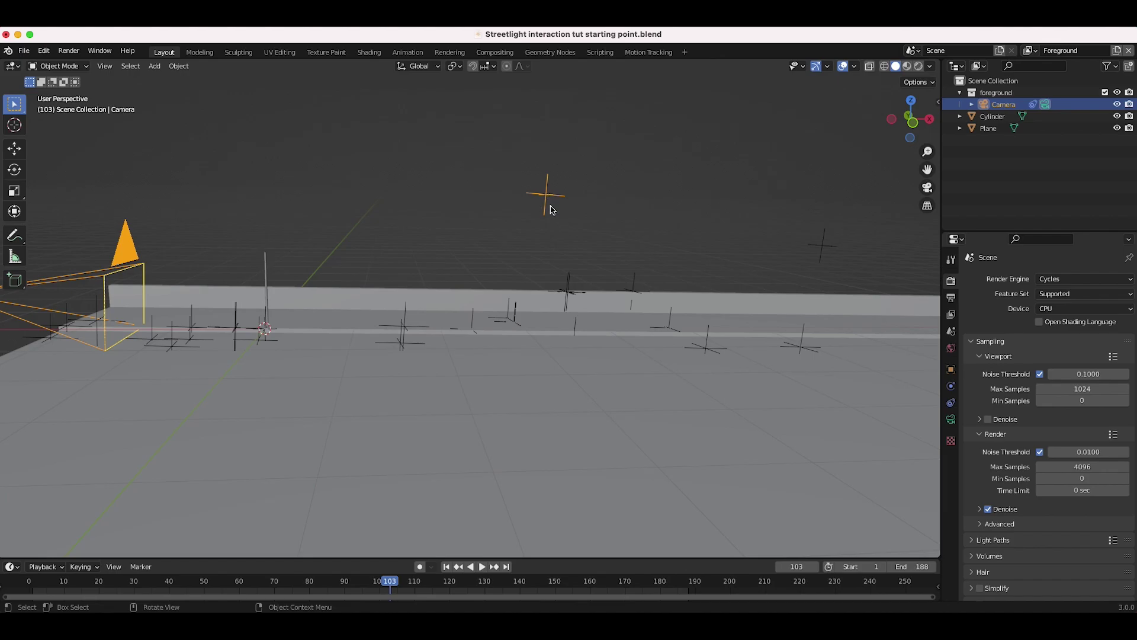
pyautogui.click(265, 268)
pyautogui.press('g')
pyautogui.click(528, 239)
pyautogui.hscroll(15, 528, 238)
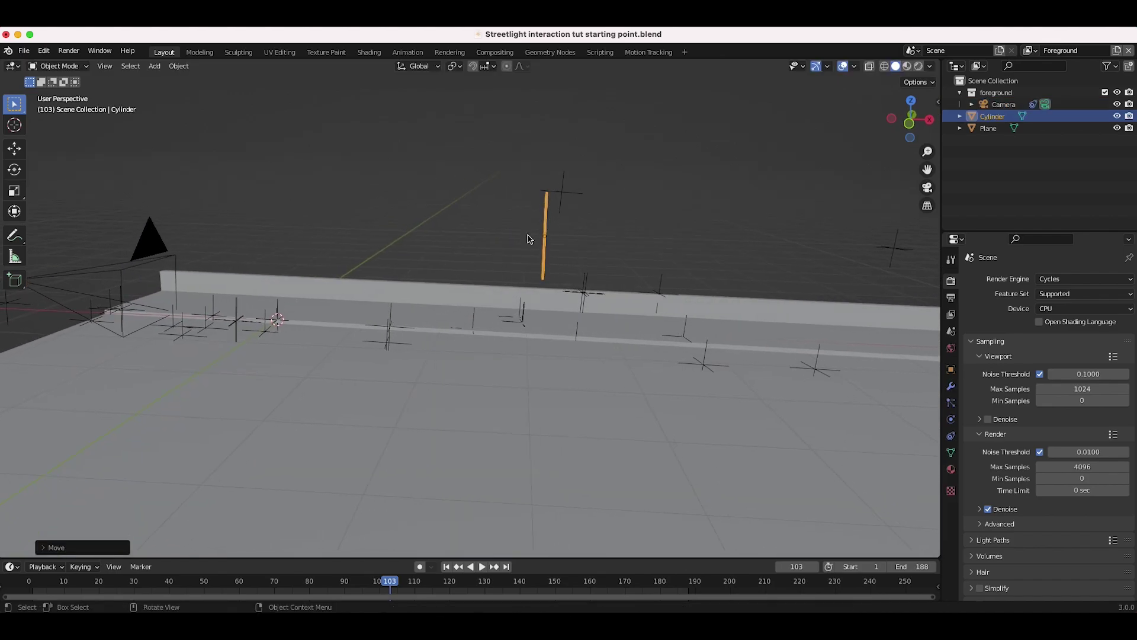
pyautogui.moveTo(529, 239); pyautogui.dragTo(568, 263, button='middle')
# From the camera view, scale the pole up by about 2 so its base reaches the sidewalk
pyautogui.click(104, 66)
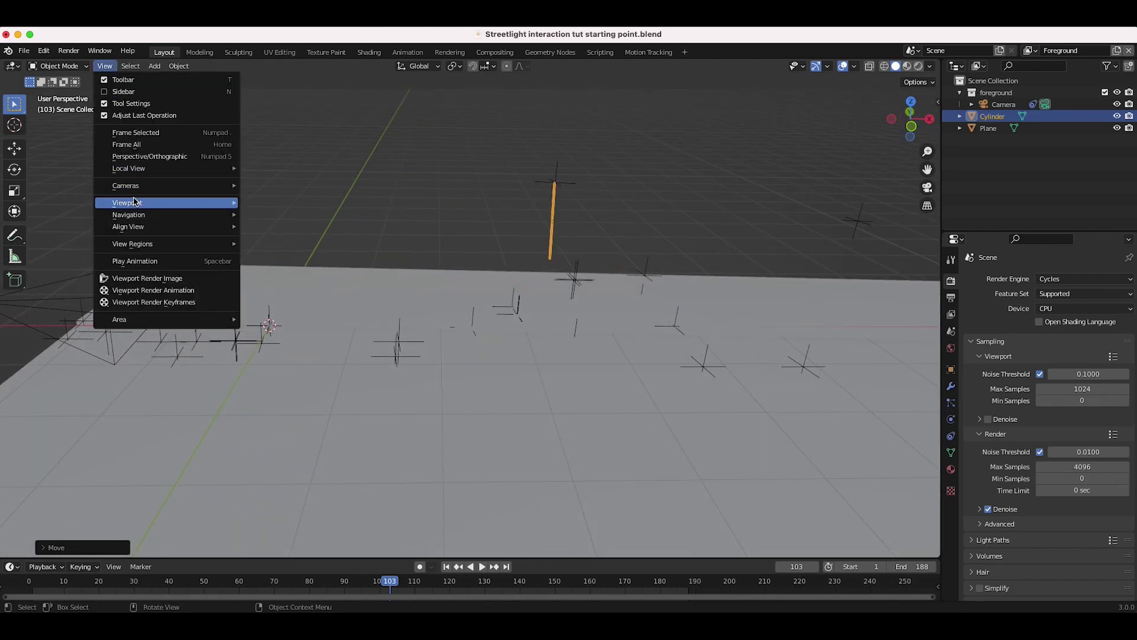
pyautogui.moveTo(225, 201)
pyautogui.click(297, 203)
pyautogui.press('s')
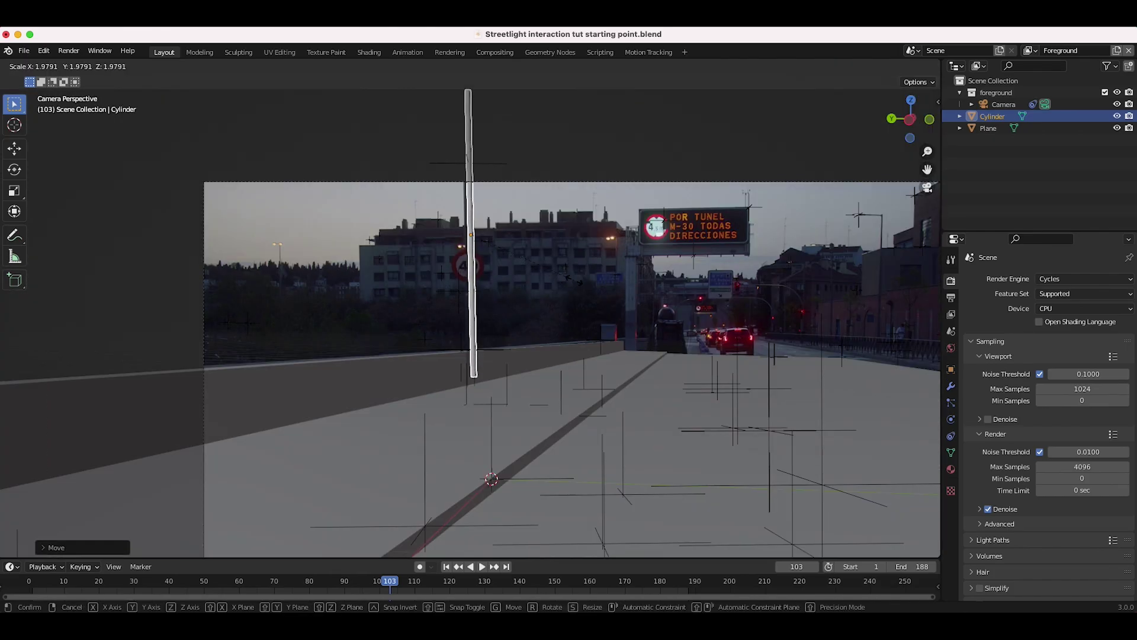
pyautogui.click(551, 226)
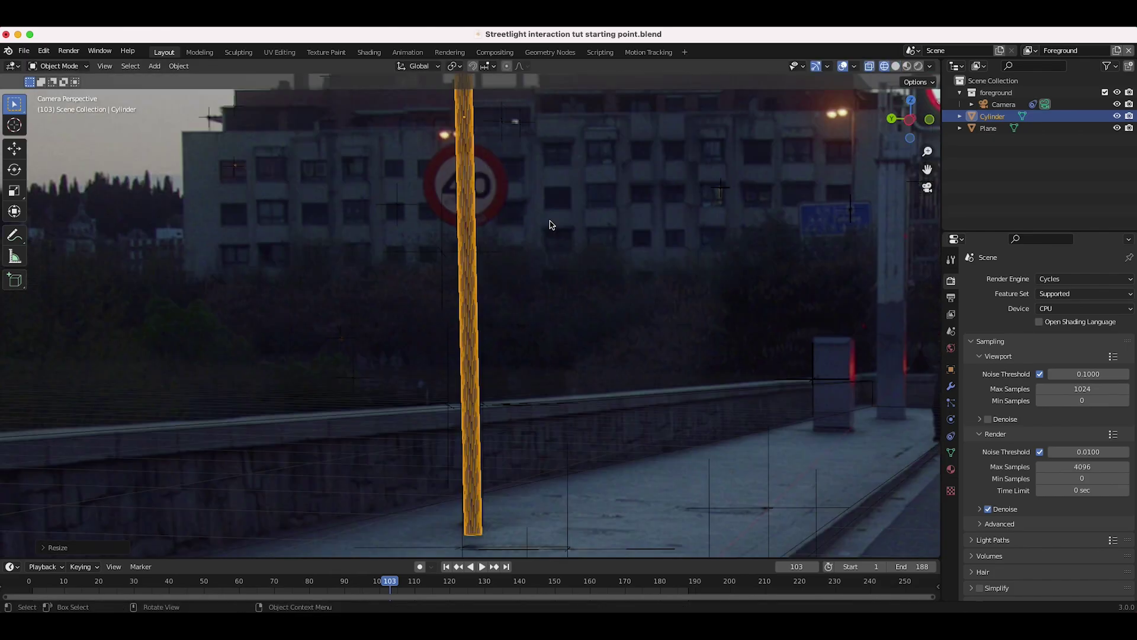
# Adjust the pole along Z so its base sits on the sidewalk, and display the scene in solid shading
pyautogui.press('g')
pyautogui.press('z')
pyautogui.click(549, 232)
pyautogui.press('z')
pyautogui.click(612, 230)
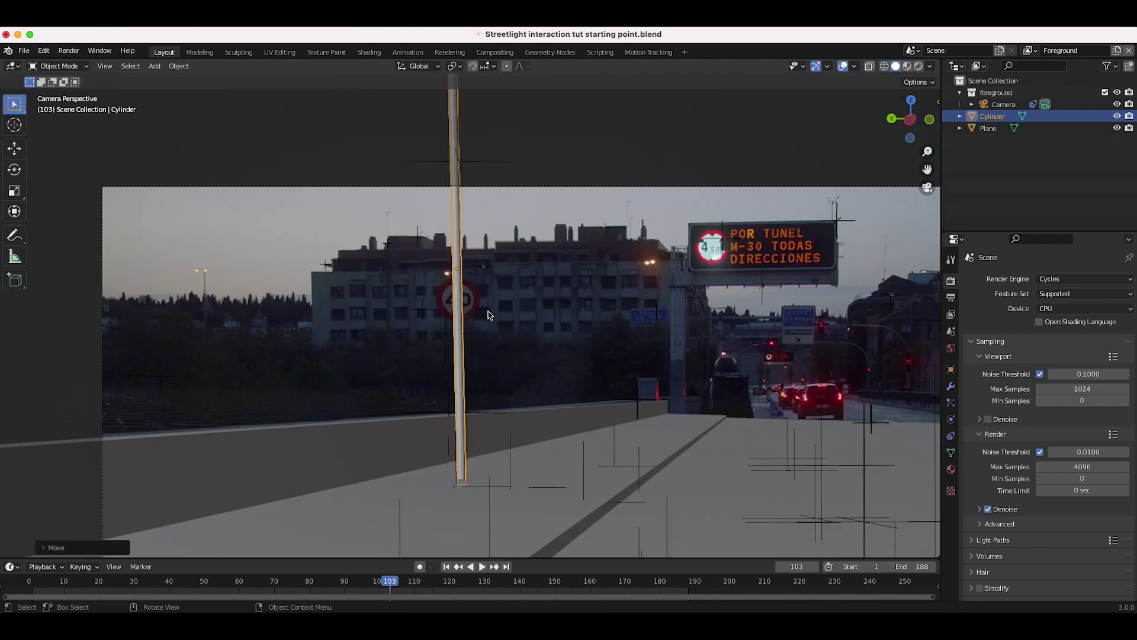
# Duplicate the pole, shorten the copy along Z to about 0.09, and rotate it 90° so its round face points at the camera
pyautogui.hotkey('shift', 'd')
pyautogui.press('s')
pyautogui.press('z')
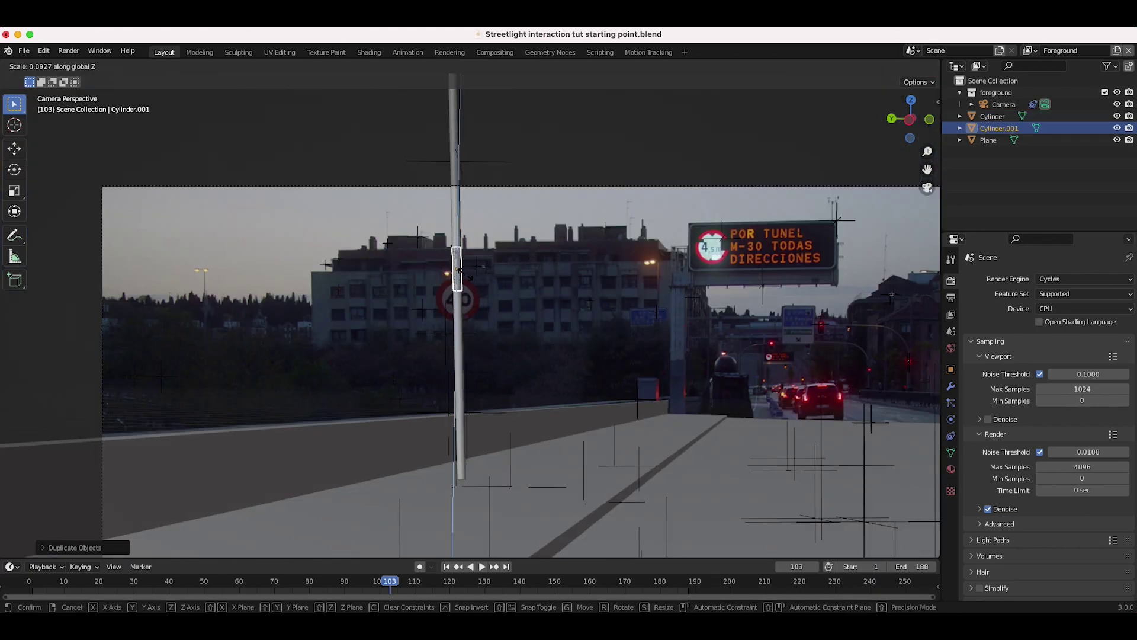
pyautogui.click(457, 268)
pyautogui.press('r')
pyautogui.press('x')
pyautogui.press('x')
pyautogui.write('90')
pyautogui.press('Return')
# Flatten the duplicate cylinder along X to about 0.12 and lower it about 0.15 m along Z over the 40 sign
pyautogui.press('s')
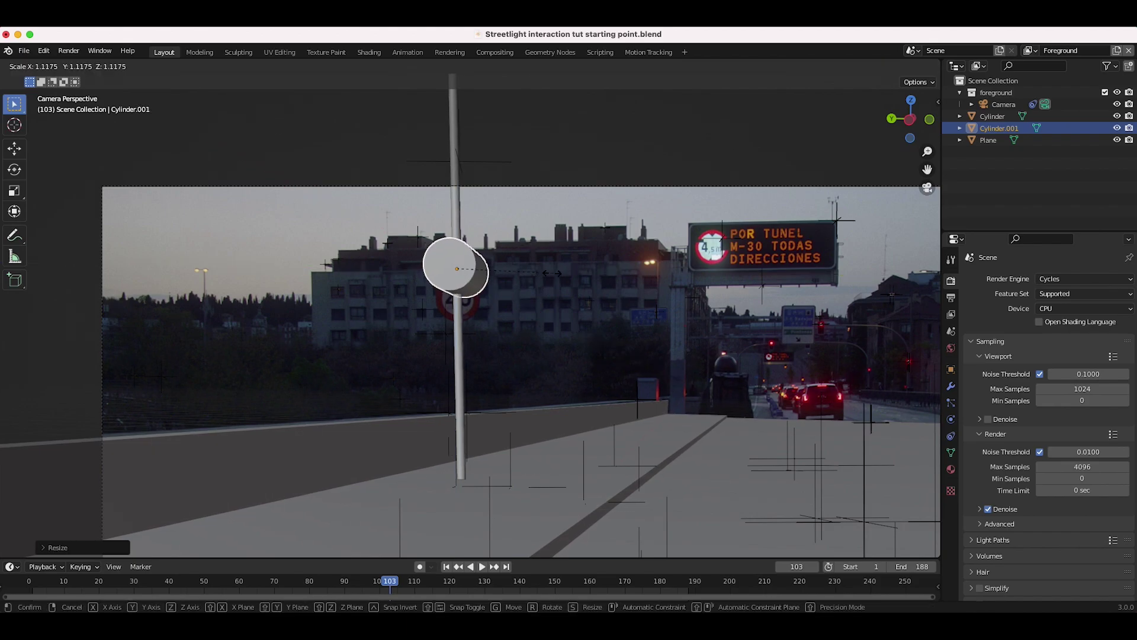
pyautogui.press('z')
pyautogui.press('Escape')
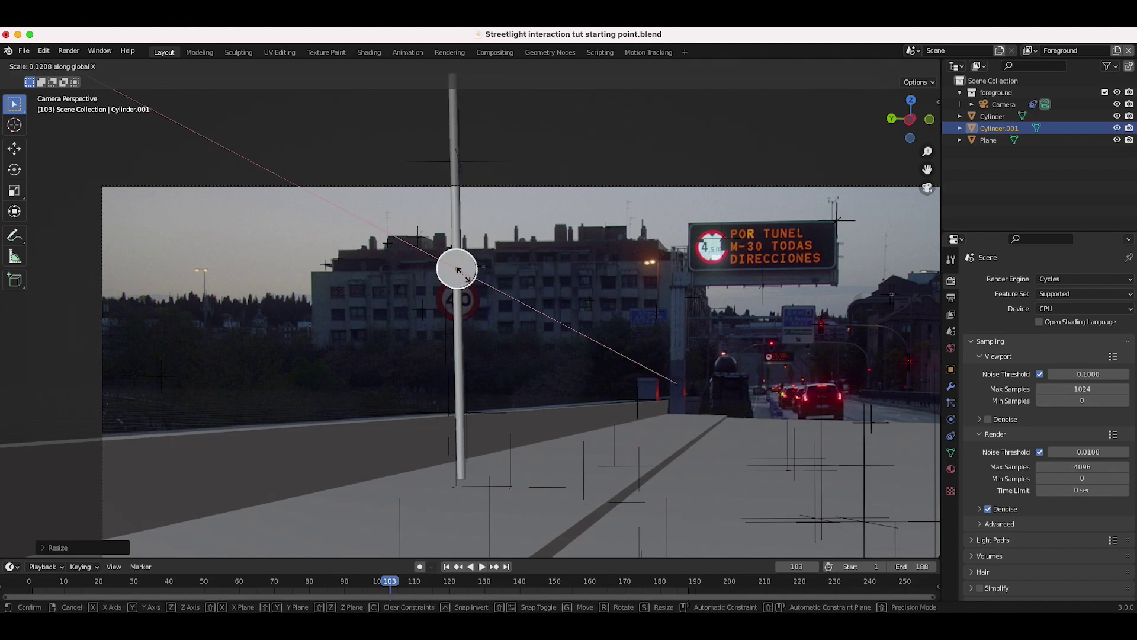
pyautogui.press('g')
pyautogui.press('z')
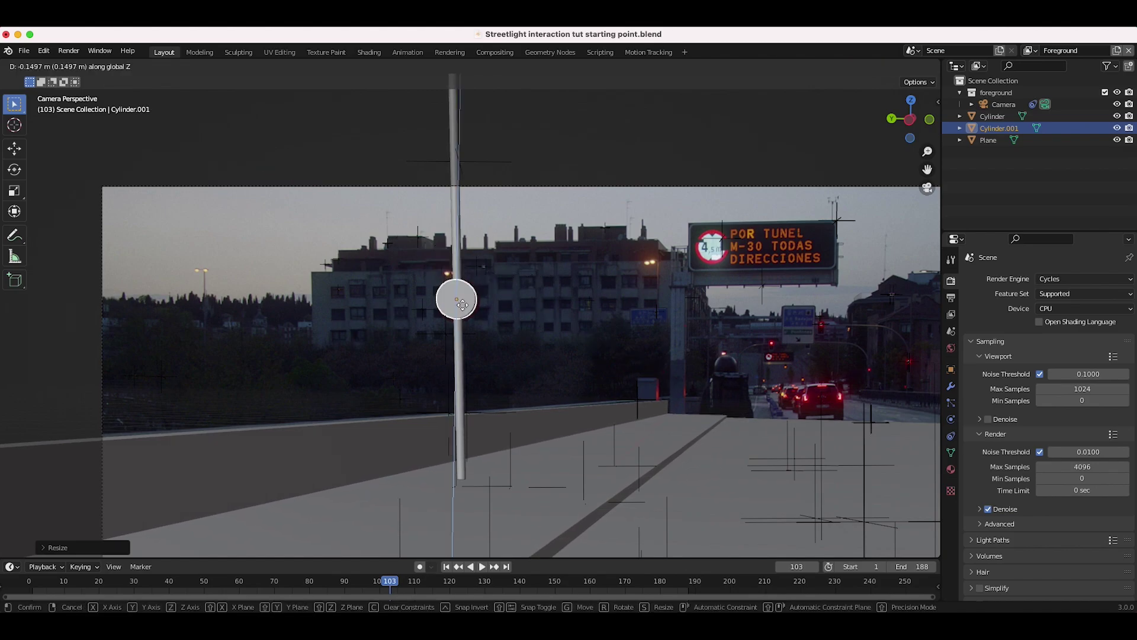
pyautogui.click(464, 306)
pyautogui.scroll(8, 464, 307)
pyautogui.press('s')
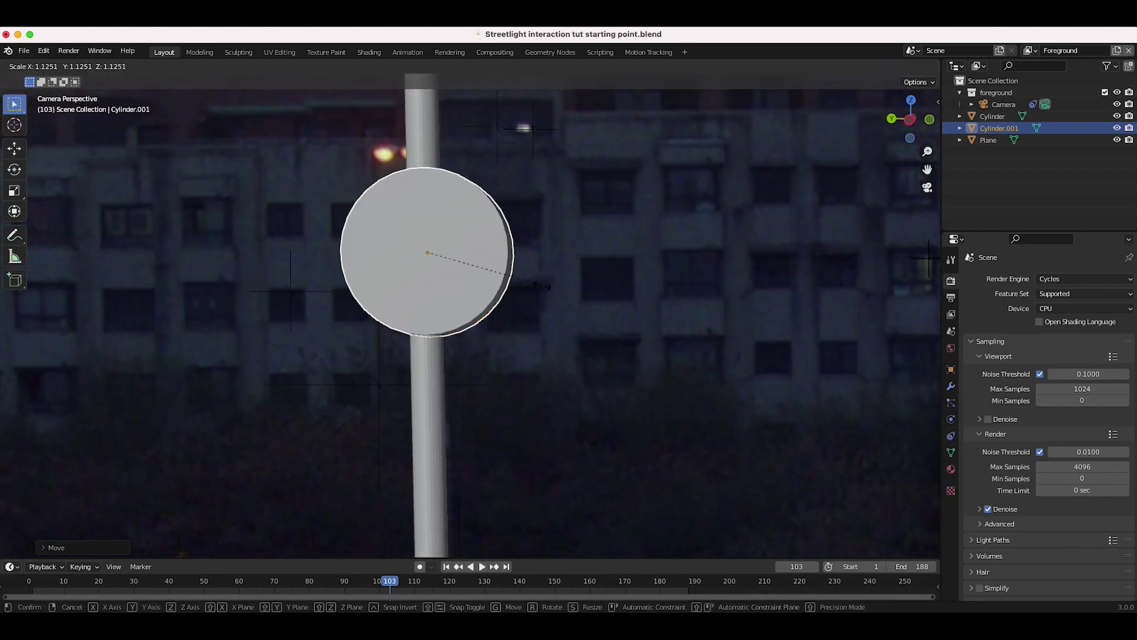
pyautogui.press('z')
pyautogui.press('z')
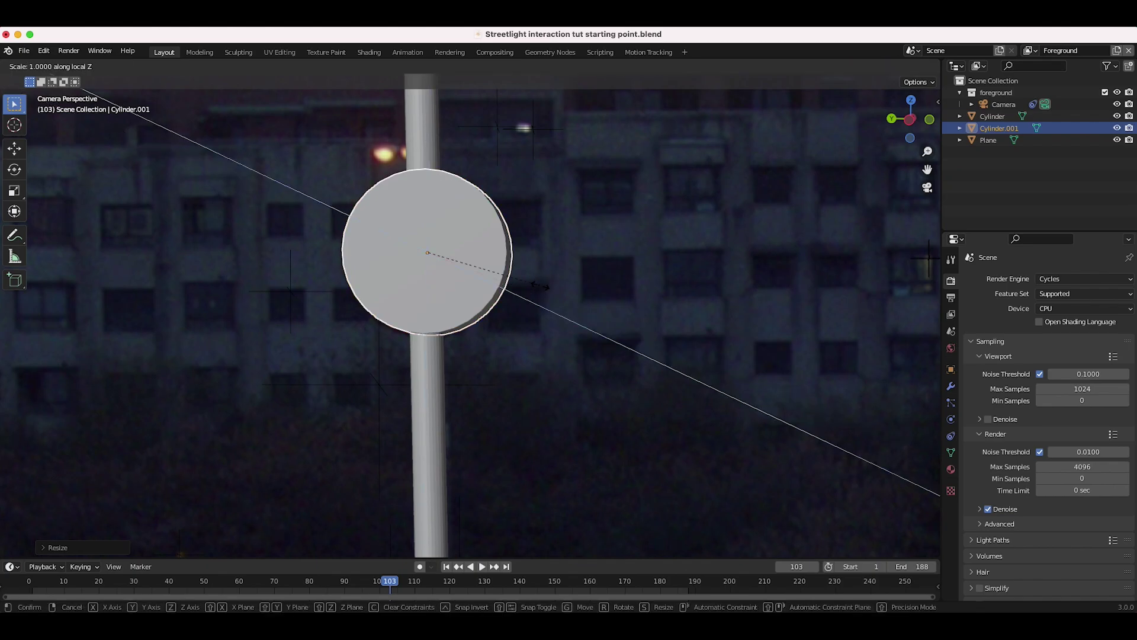
pyautogui.press('Escape')
# Thin the disc along its local Z to about 0.64 and nudge it to cover the 40 sign
pyautogui.press('s')
pyautogui.press('z')
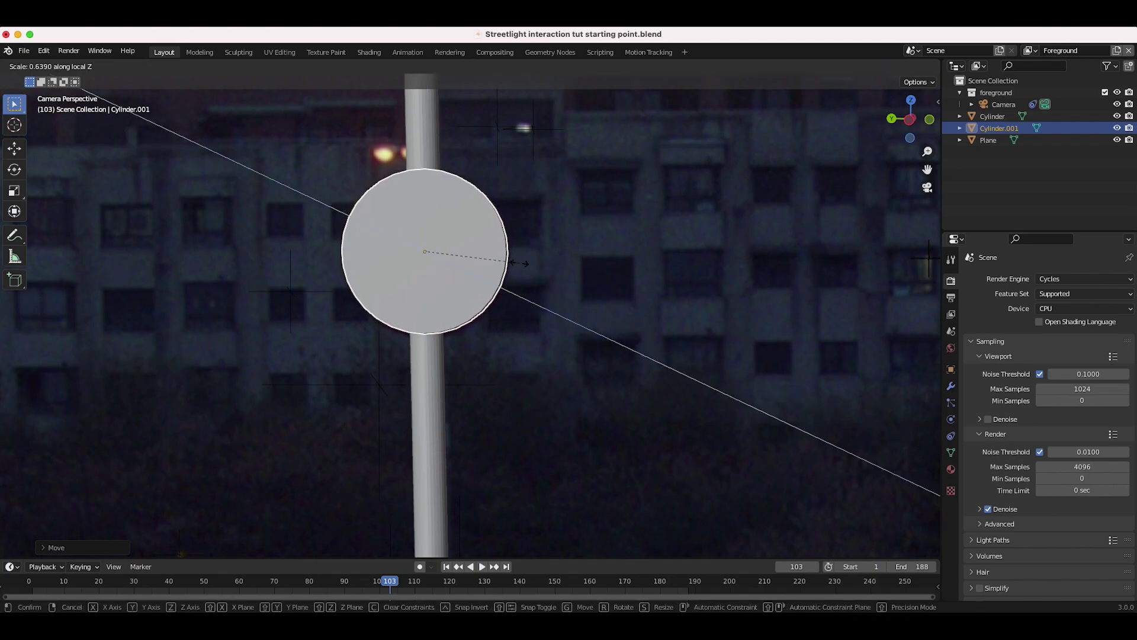
pyautogui.click(514, 267)
pyautogui.press('g')
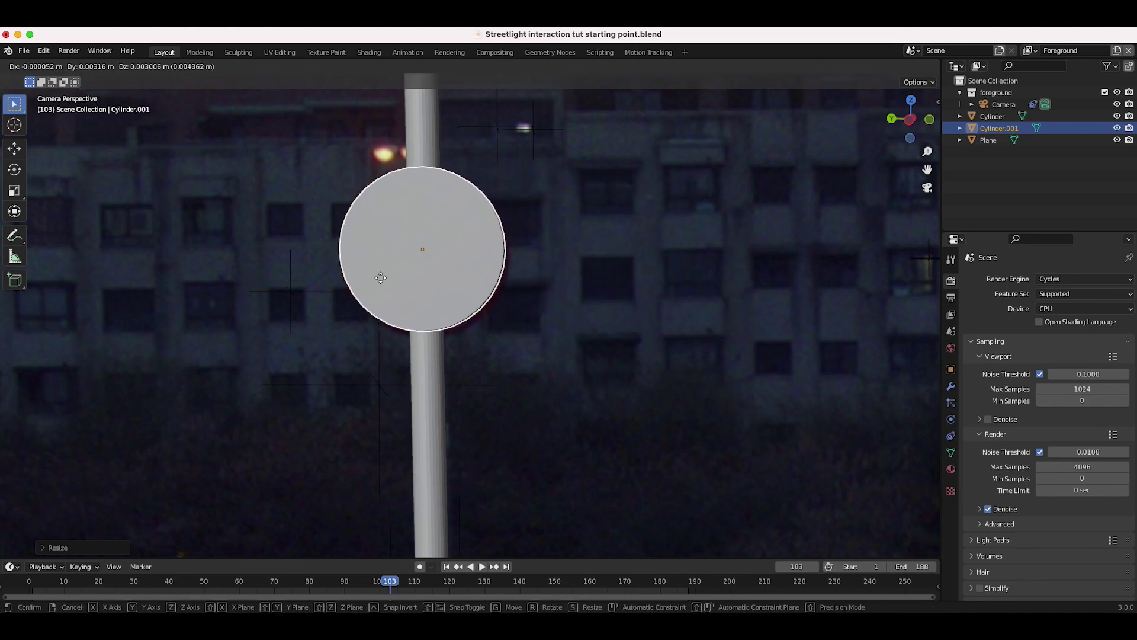
pyautogui.click(385, 290)
pyautogui.scroll(-5, 484, 290)
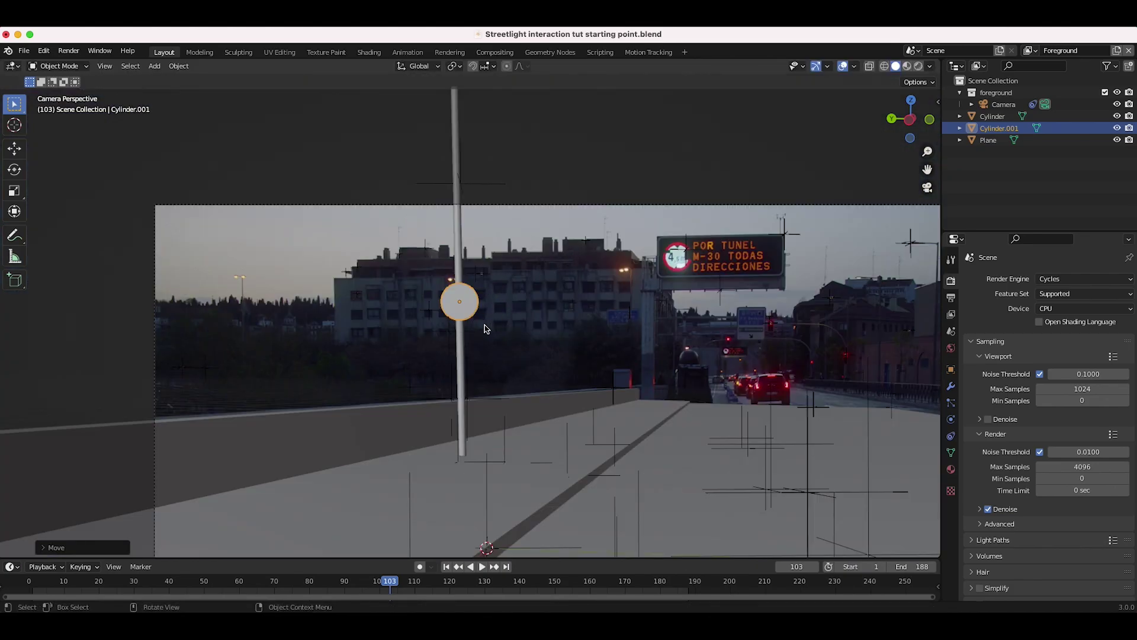
# Play the shot to check how the pole and disc follow the sign, and select the ground and wall mesh
pyautogui.click(484, 329)
pyautogui.press('space')
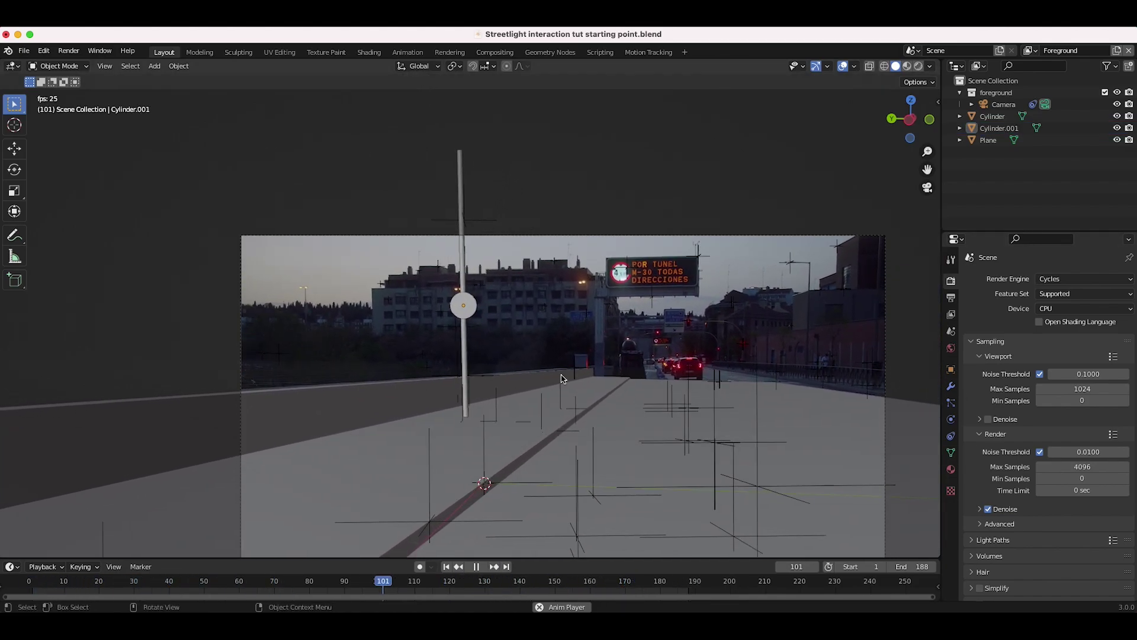
pyautogui.click(450, 394)
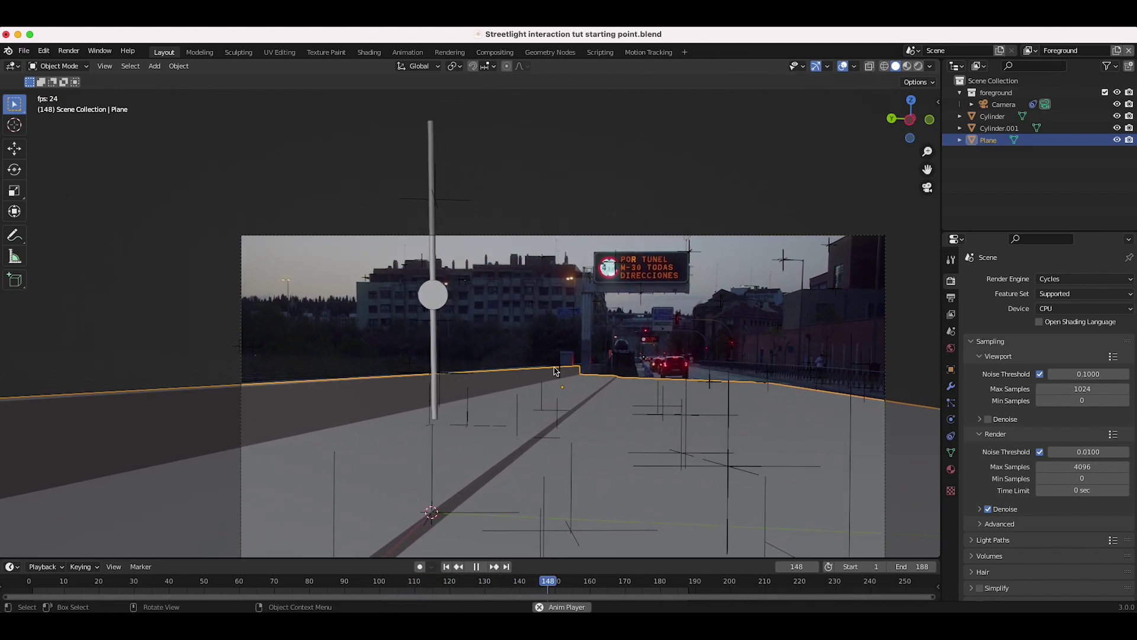
pyautogui.press('space')
# In Edit Mode, fine-tune the height of the wall's top edge along Z to match the footage
pyautogui.scroll(5, 533, 355)
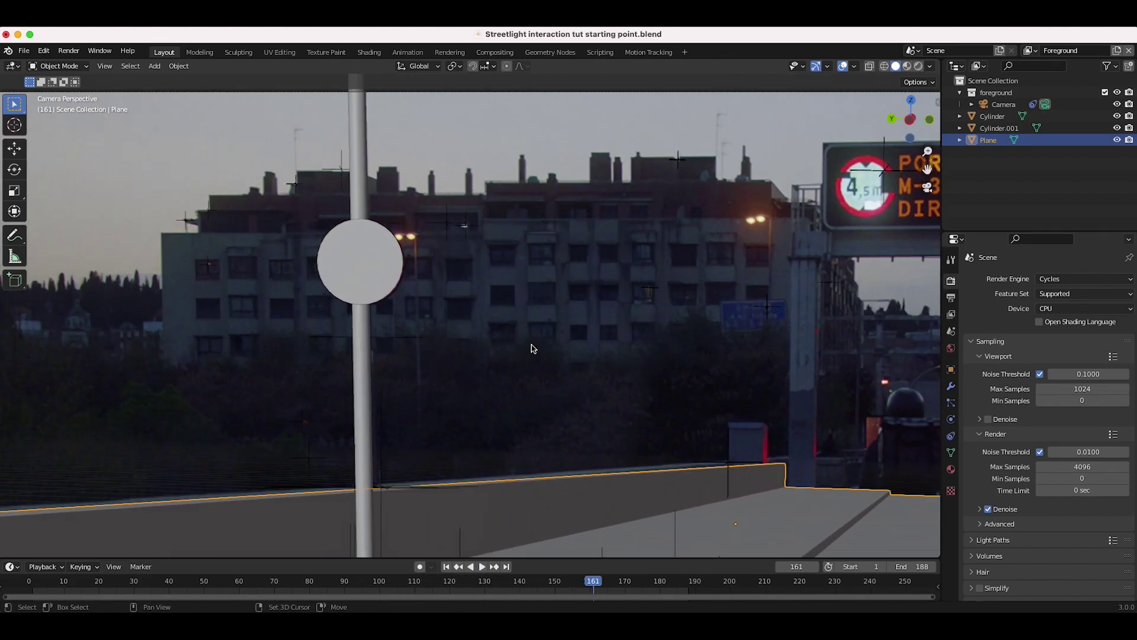
pyautogui.keyDown('shift'); pyautogui.scroll(-5, 534, 348); pyautogui.keyUp('shift')
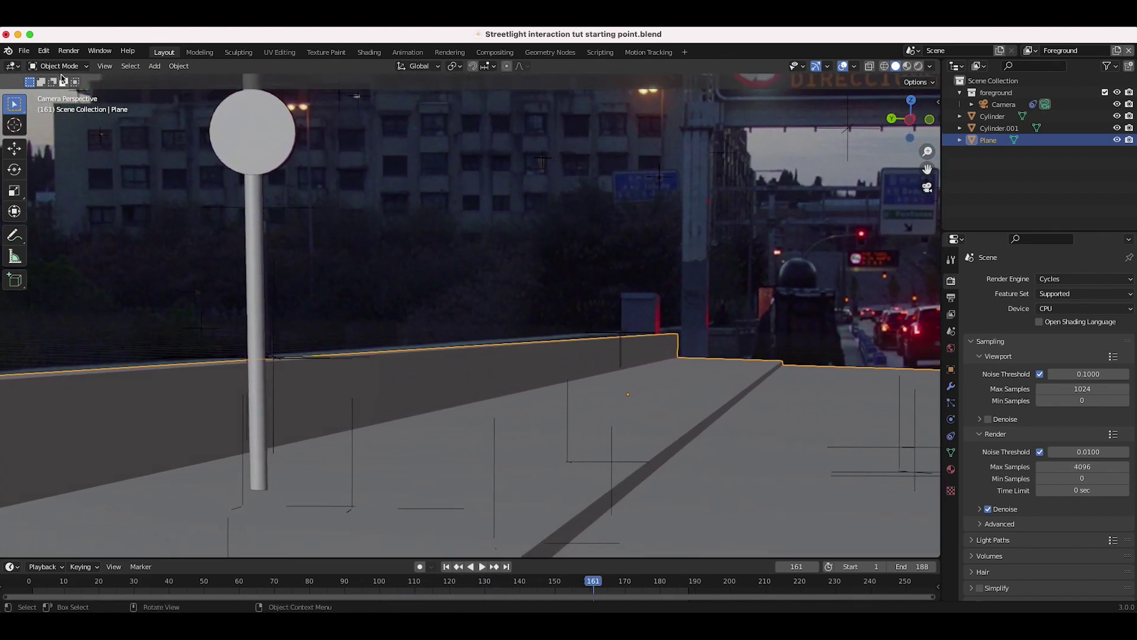
pyautogui.click(58, 66)
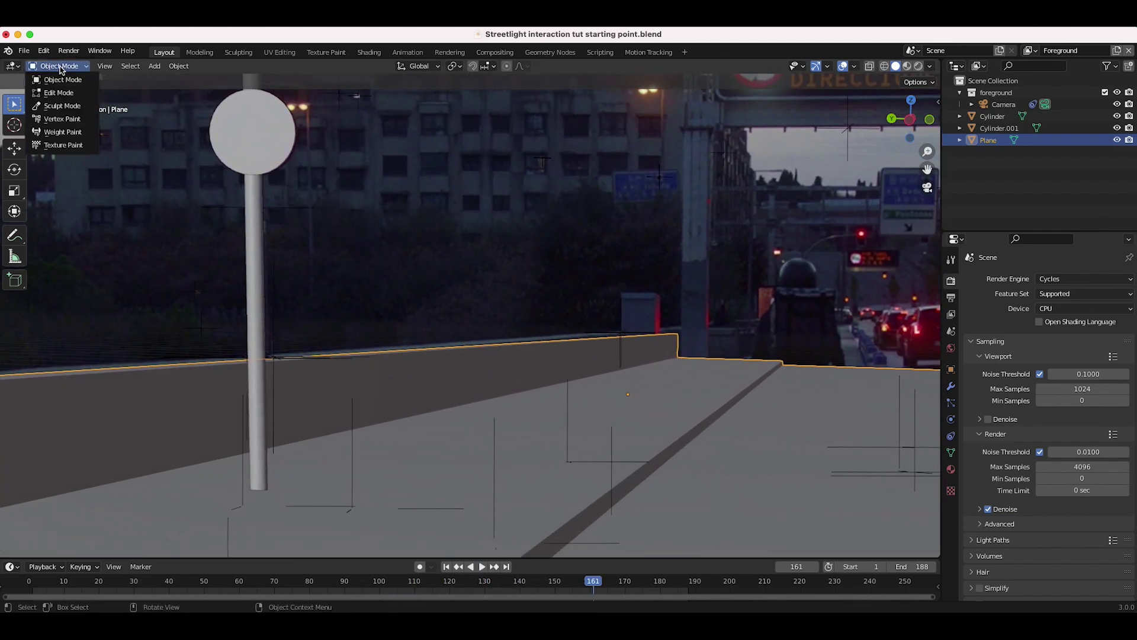
pyautogui.click(54, 90)
pyautogui.press('g')
pyautogui.press('z')
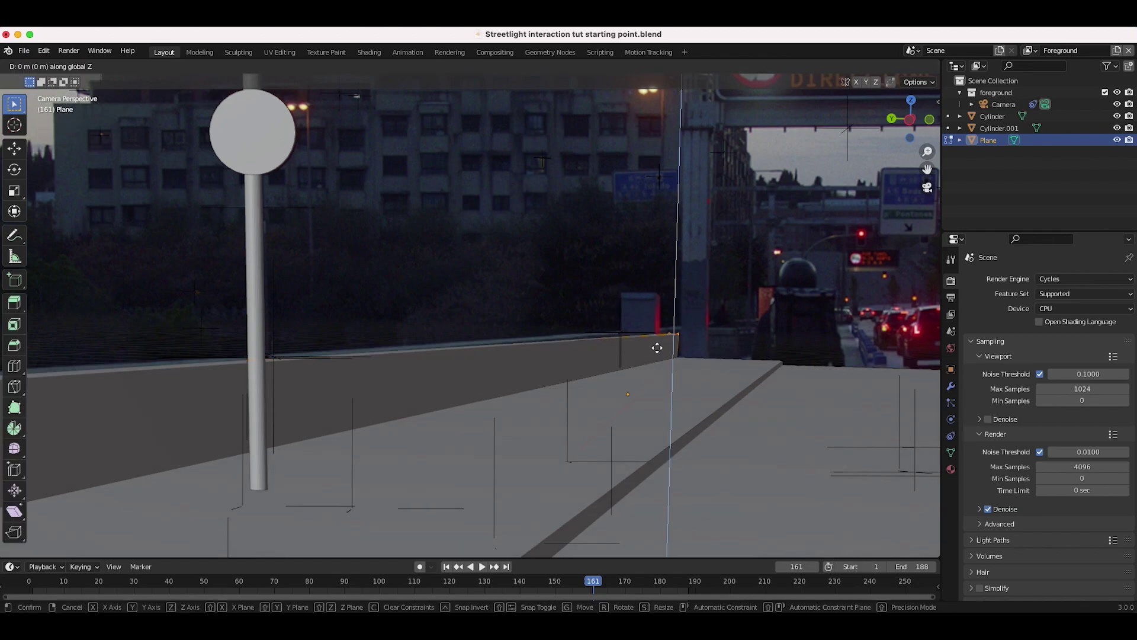
pyautogui.click(658, 341)
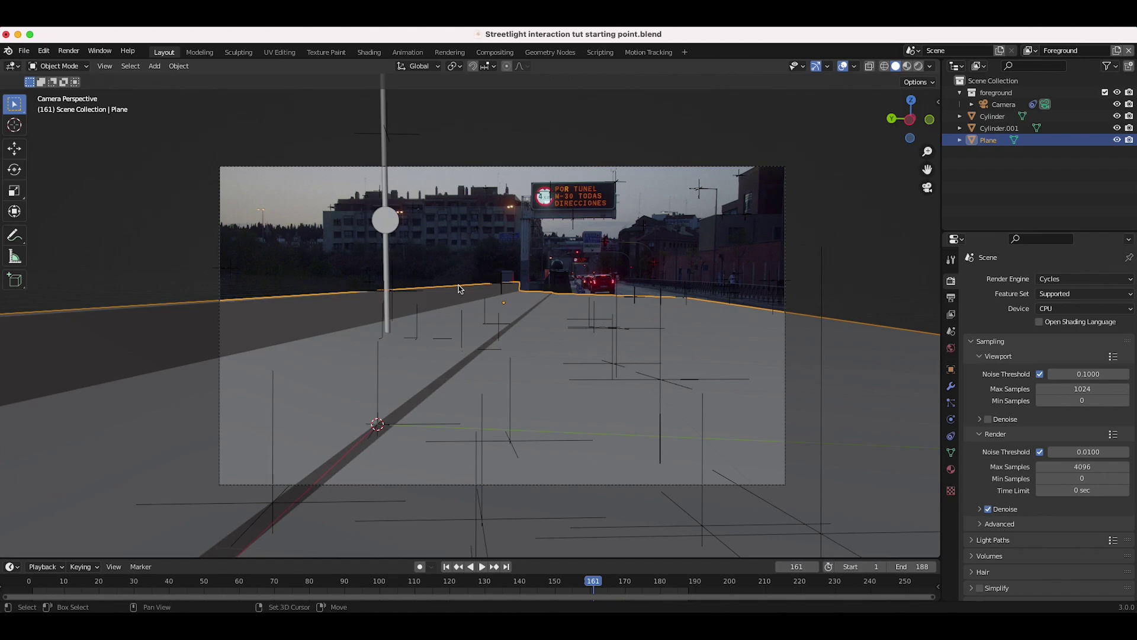
# Add a spot light, raise it about 0.87 m, and move it back near the top of the pole
pyautogui.hotkey('shift', 'a')
pyautogui.moveTo(406, 436)
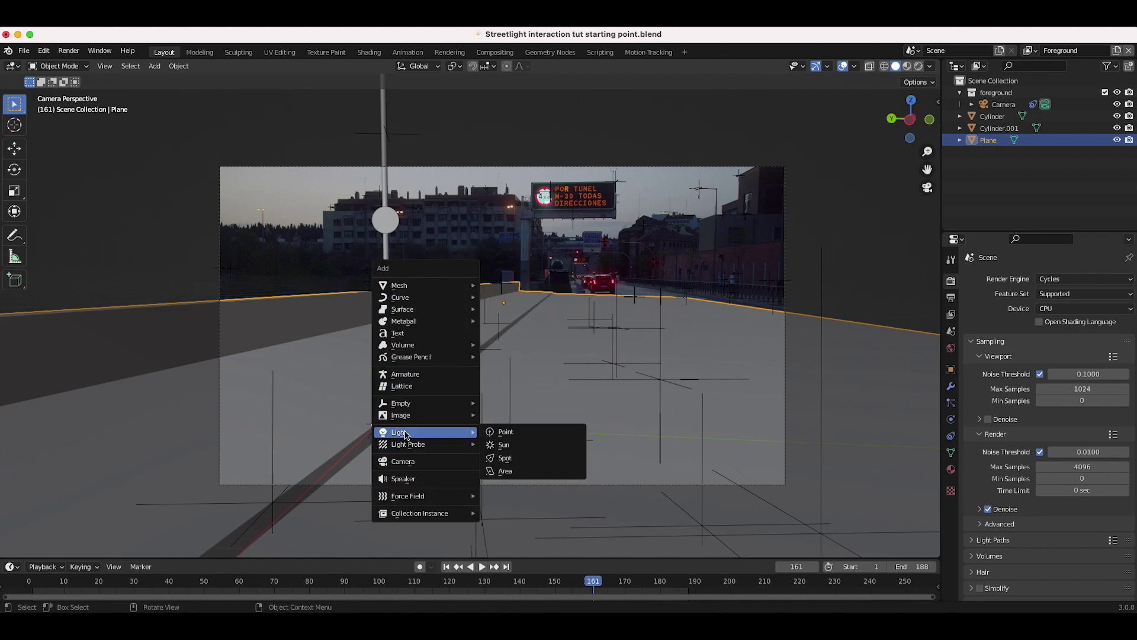
pyautogui.click(505, 458)
pyautogui.press('g')
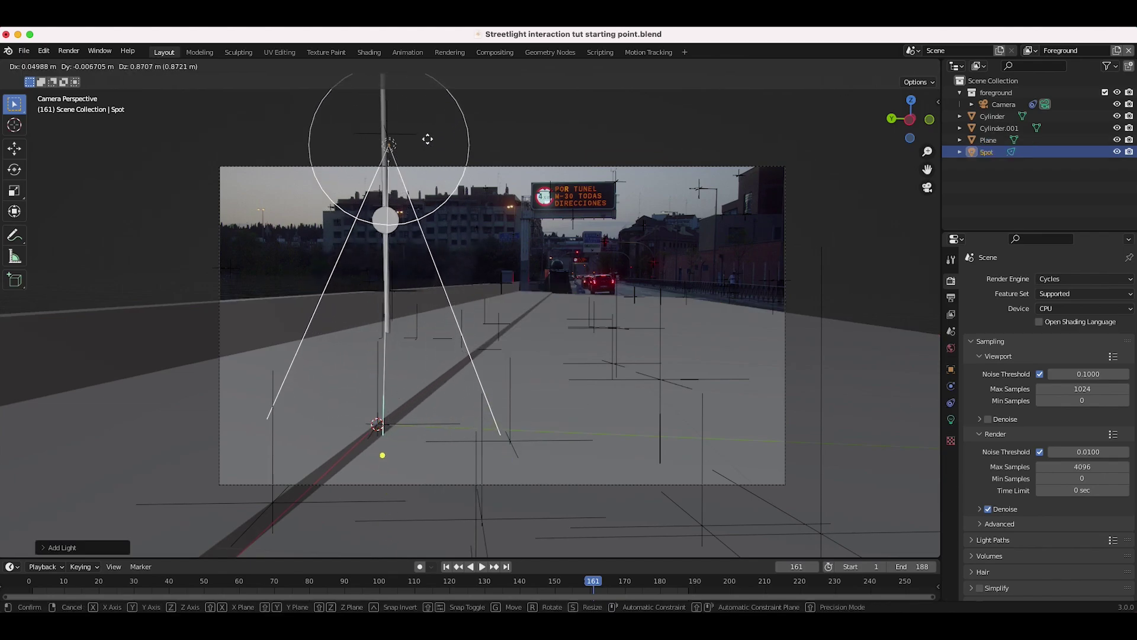
pyautogui.click(426, 140)
pyautogui.moveTo(429, 140); pyautogui.dragTo(495, 248, button='middle')
pyautogui.scroll(-4, 495, 247)
pyautogui.press('g')
pyautogui.click(675, 186)
# Scale the spot light up slightly and preview the scene in rendered shading
pyautogui.press('s')
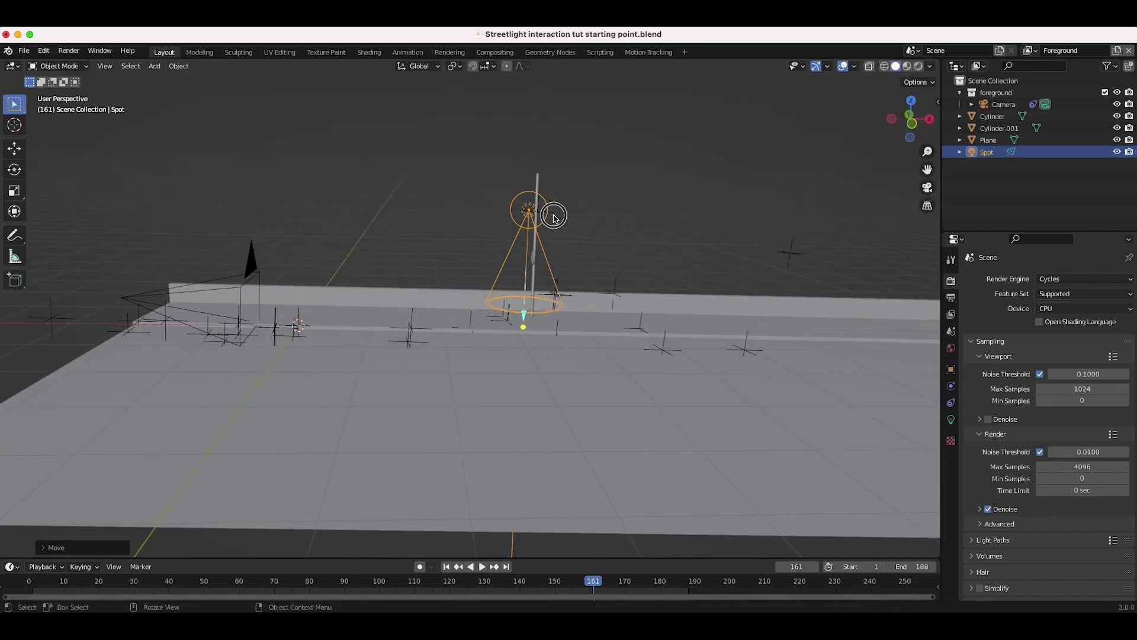
pyautogui.click(562, 214)
pyautogui.press('z')
pyautogui.click(500, 332)
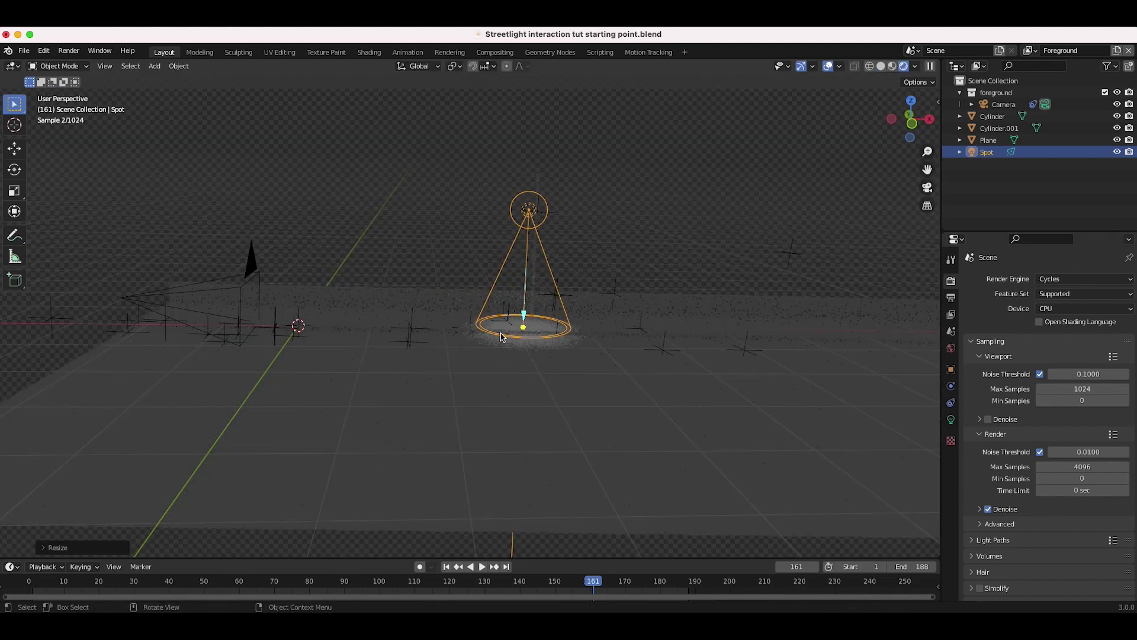
# Move the spot light about 0.68 m, mostly along Y, to sit by the pole, and resize it slightly
pyautogui.moveTo(513, 260); pyautogui.dragTo(549, 256, button='middle')
pyautogui.press('g')
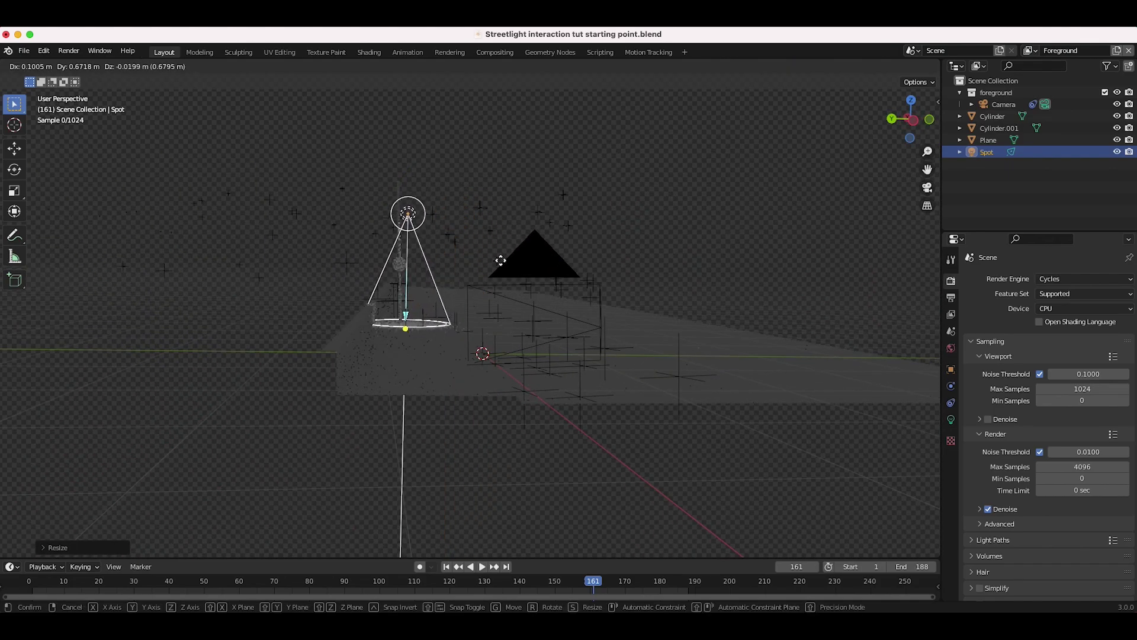
pyautogui.click(500, 261)
pyautogui.press('s')
pyautogui.click(440, 266)
# Return to the camera viewpoint with rendered shading to see the light on the sidewalk
pyautogui.click(105, 66)
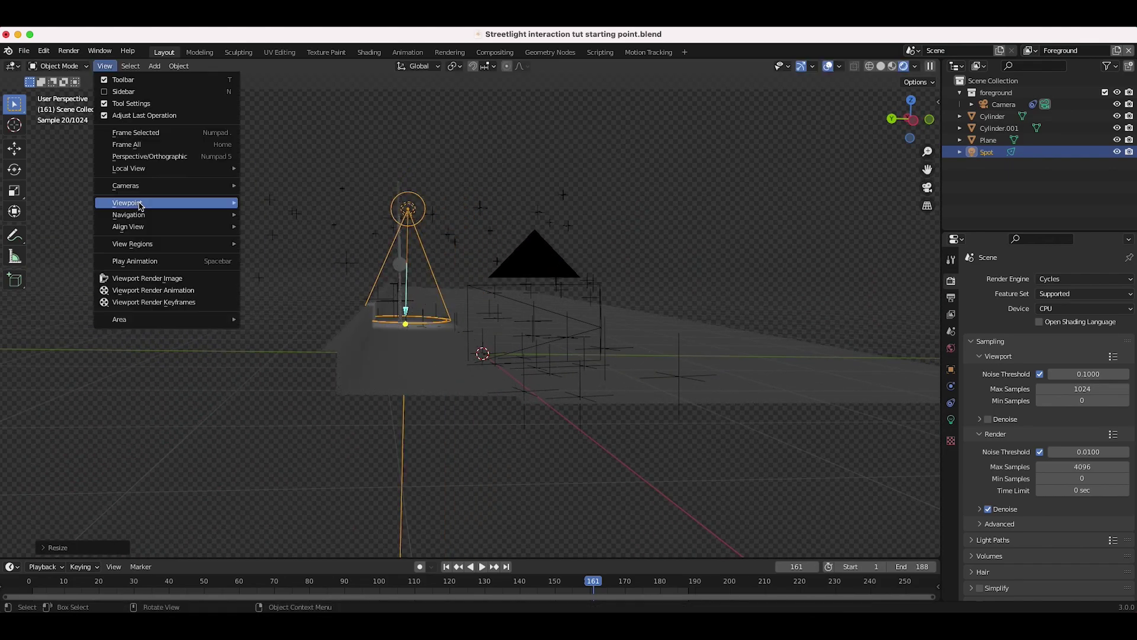
pyautogui.moveTo(140, 203)
pyautogui.click(268, 202)
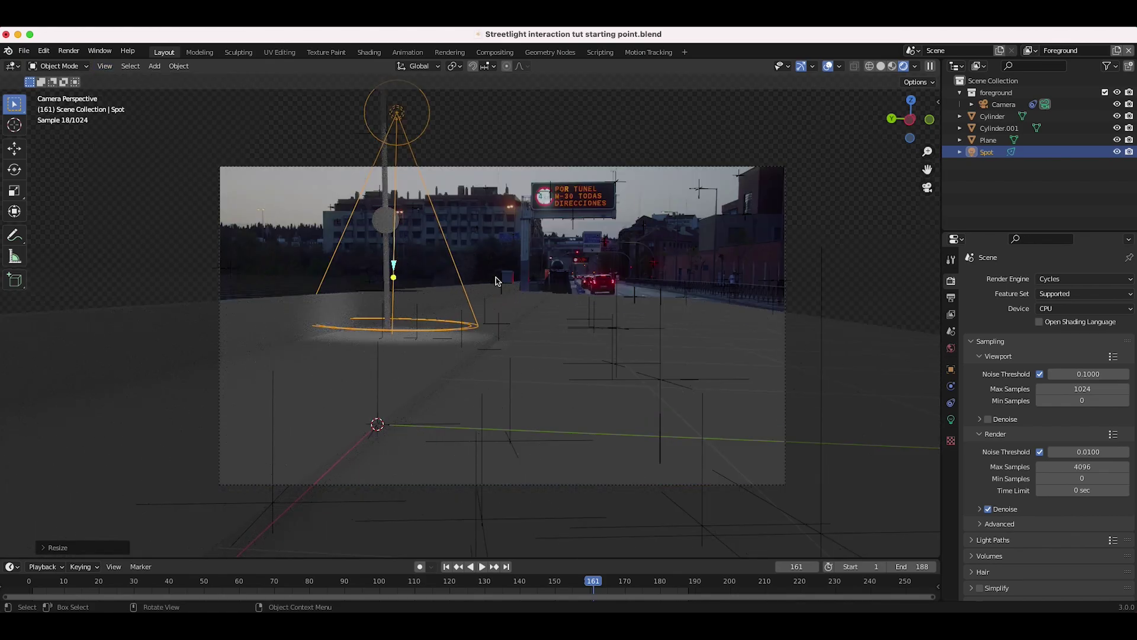
pyautogui.press('z')
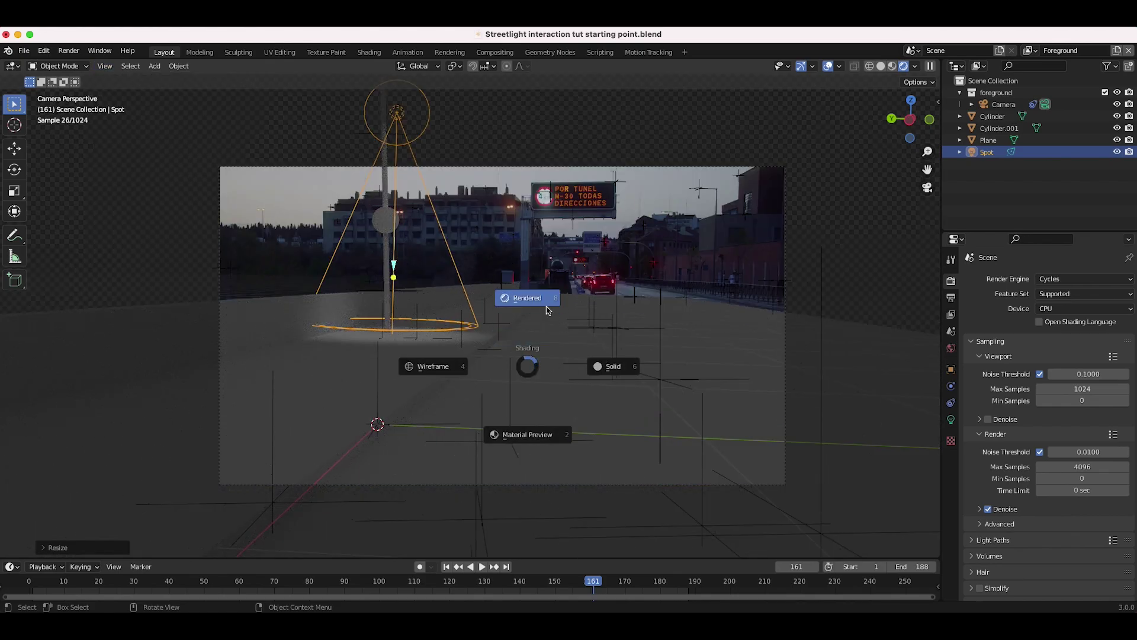
pyautogui.click(546, 307)
# Set the spot light's power to 100 W after trying 1000 W, and raise its blend to 1.000
pyautogui.click(951, 419)
pyautogui.click(1062, 360)
pyautogui.write('1000')
pyautogui.press('Return')
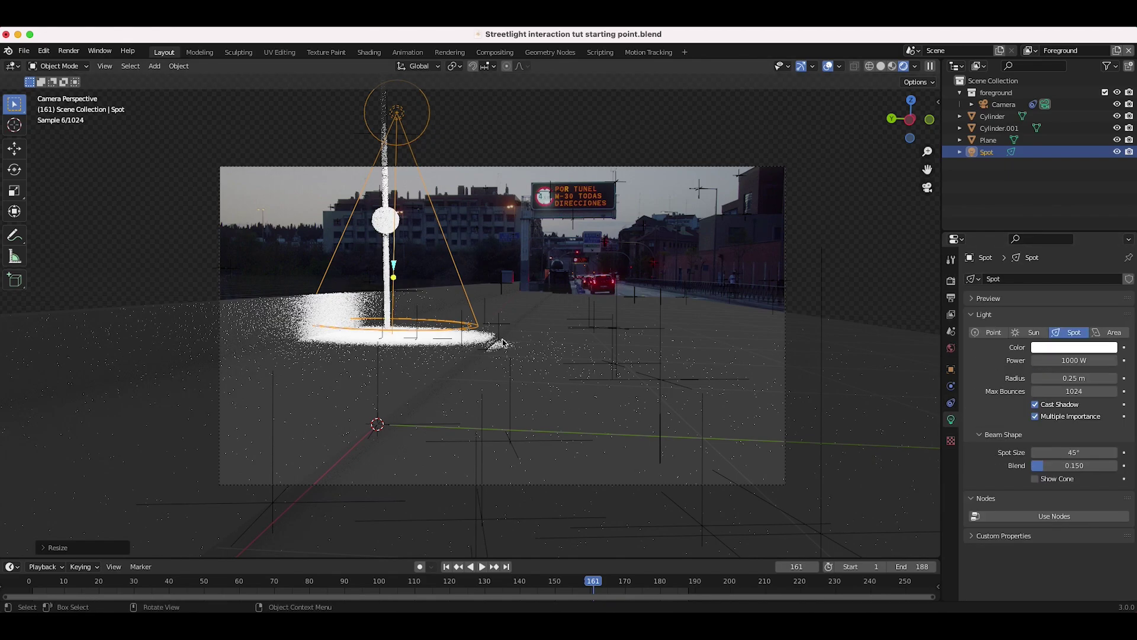
pyautogui.click(1073, 359)
pyautogui.write('100')
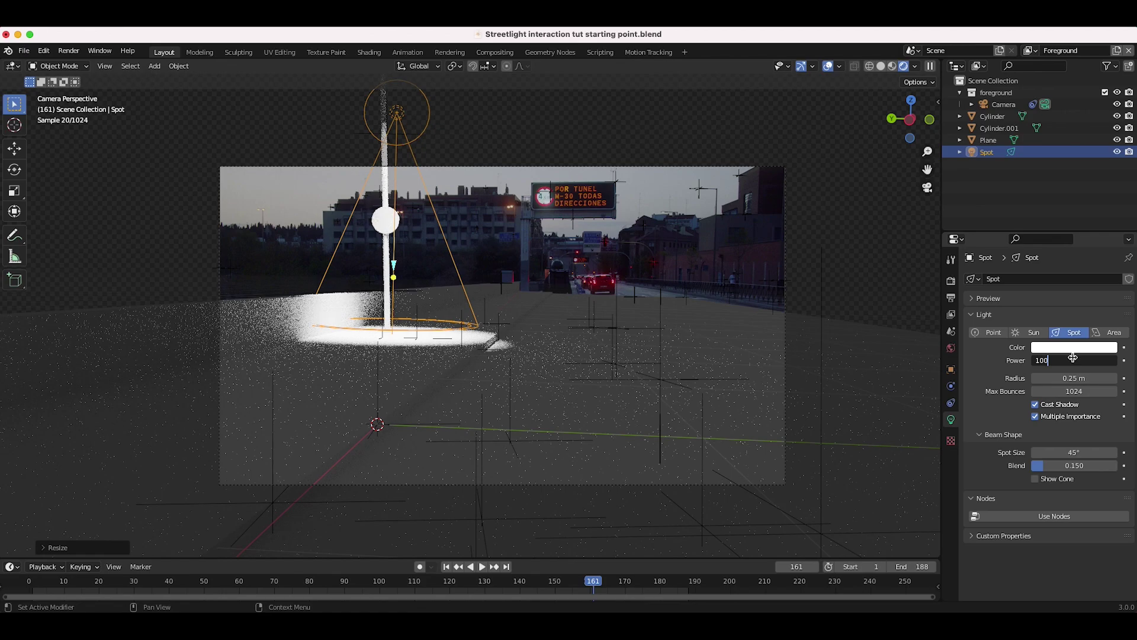
pyautogui.press('Return')
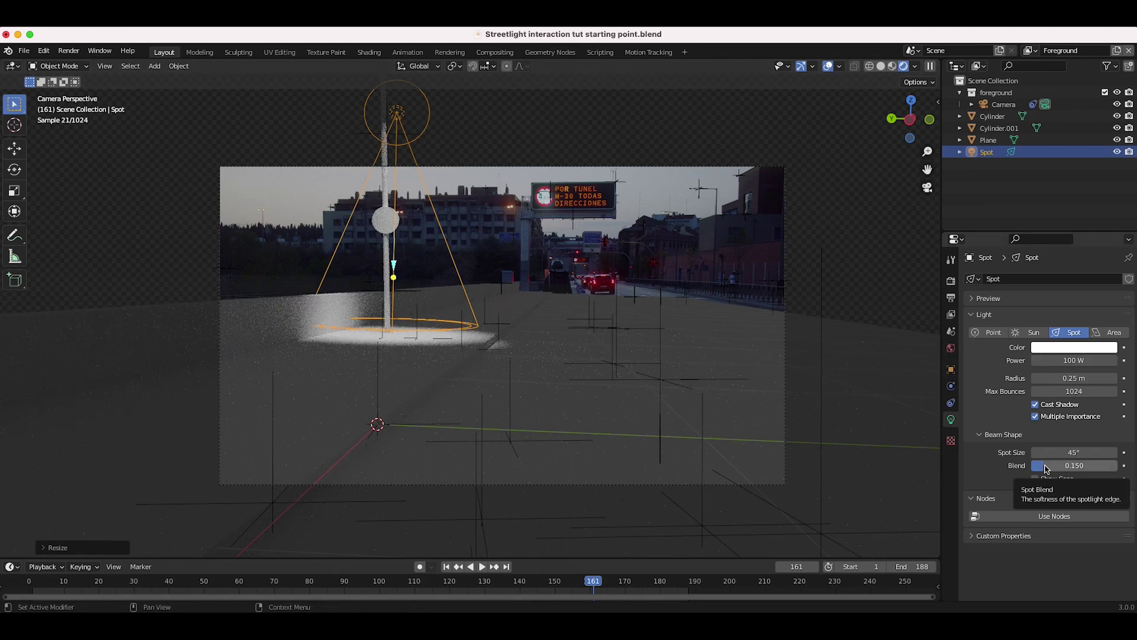
pyautogui.moveTo(1054, 465); pyautogui.dragTo(1113, 465)
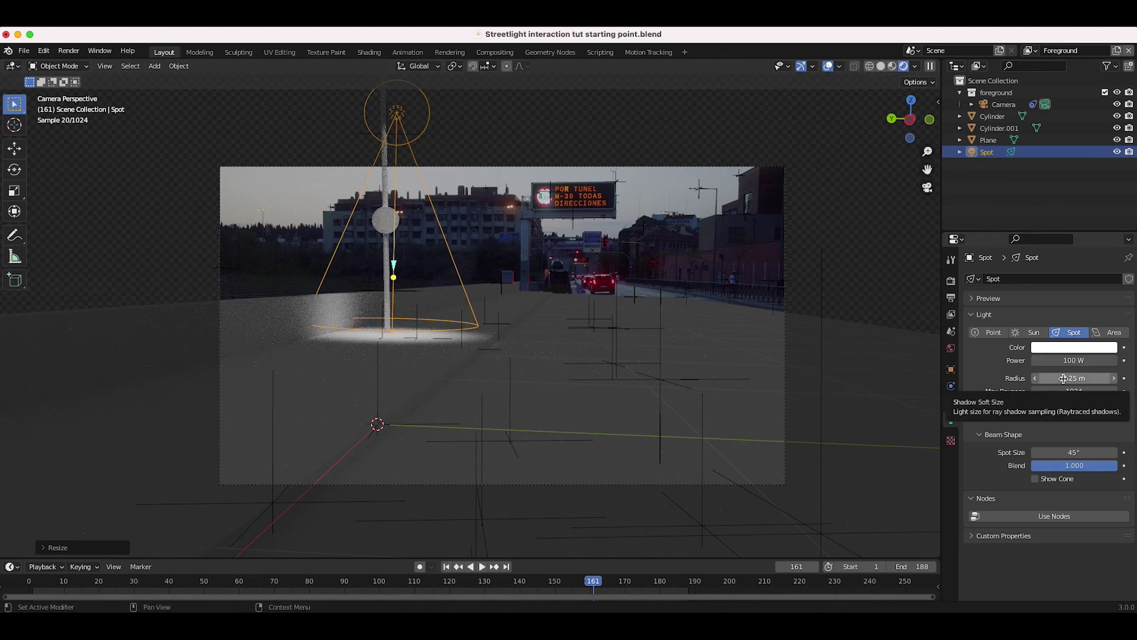
# Try larger and smaller radii for the spot light and set the radius to 0.65 m
pyautogui.moveTo(1063, 378); pyautogui.dragTo(1096, 378)
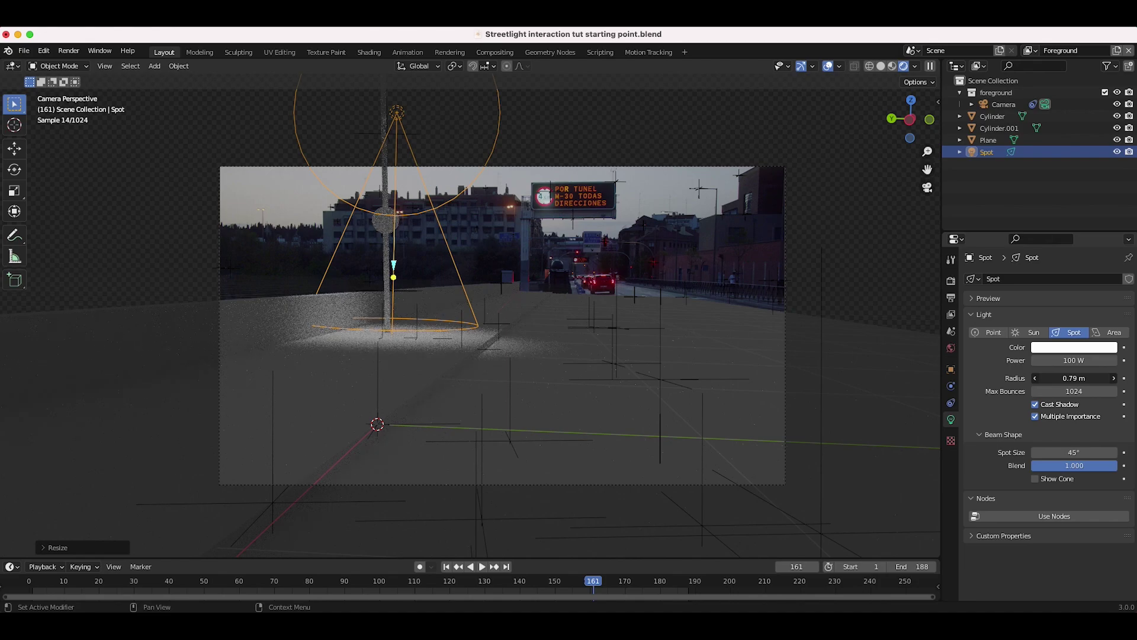
pyautogui.moveTo(1095, 378); pyautogui.dragTo(1080, 377)
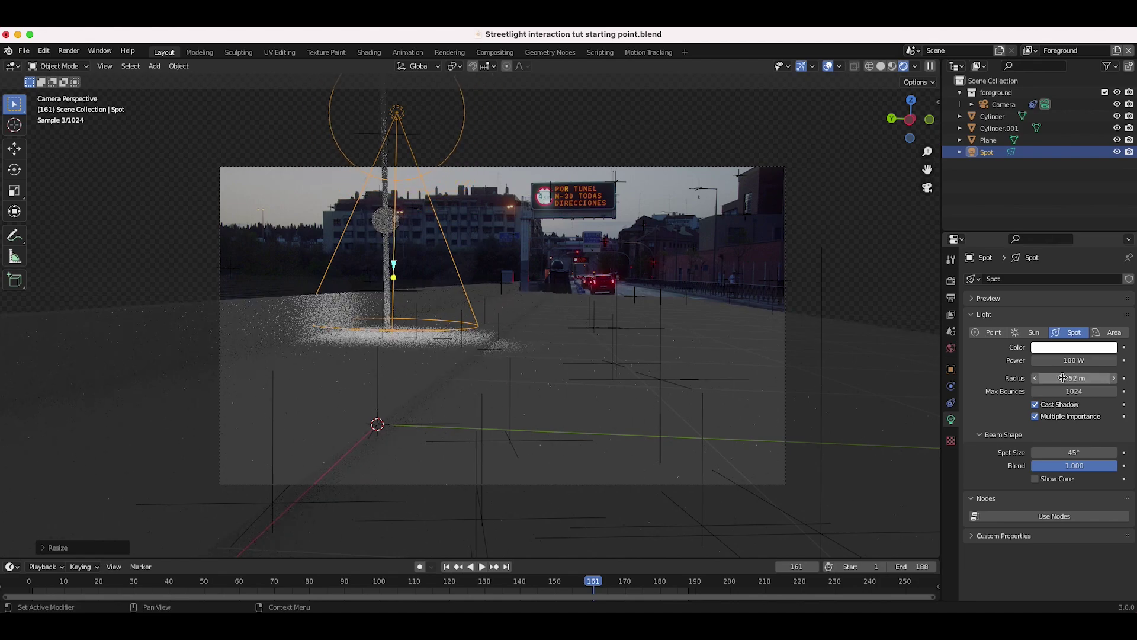
pyautogui.click(1076, 378)
pyautogui.press('BackSpace')
pyautogui.write('.65')
pyautogui.press('Return')
# Narrow the light's spot size to 28.5°, with its power at 200 W and radius at 0.72 m
pyautogui.moveTo(1076, 452); pyautogui.dragTo(1042, 452)
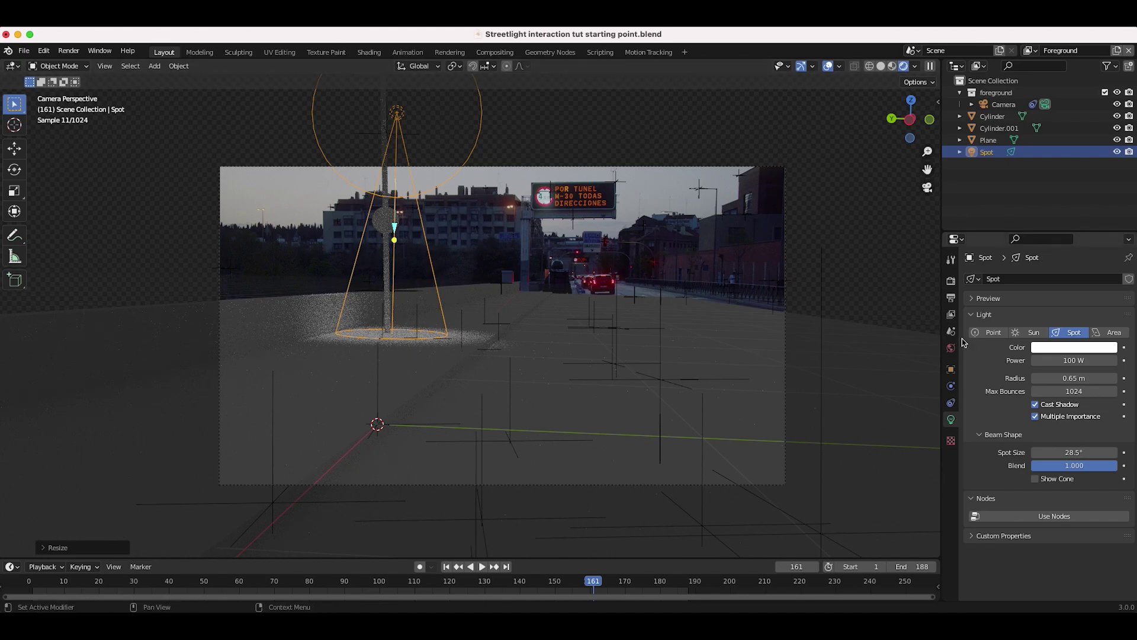
pyautogui.click(1070, 360)
pyautogui.write('200')
pyautogui.press('Return')
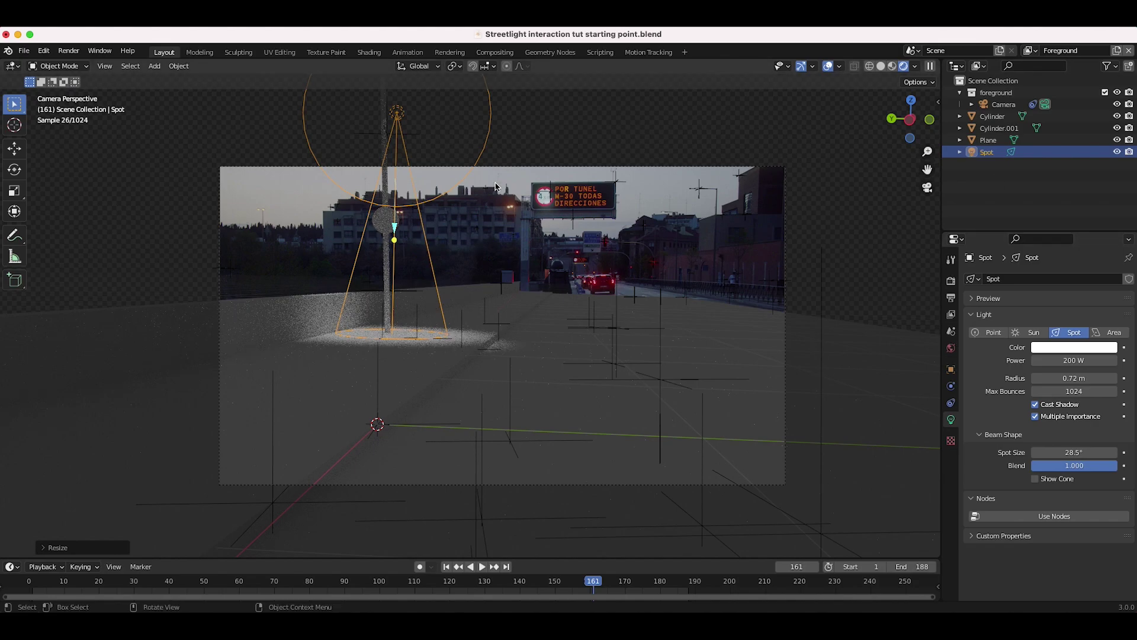
# Switch the viewport to wireframe shading to compare the light's cone with the footage
pyautogui.press('z')
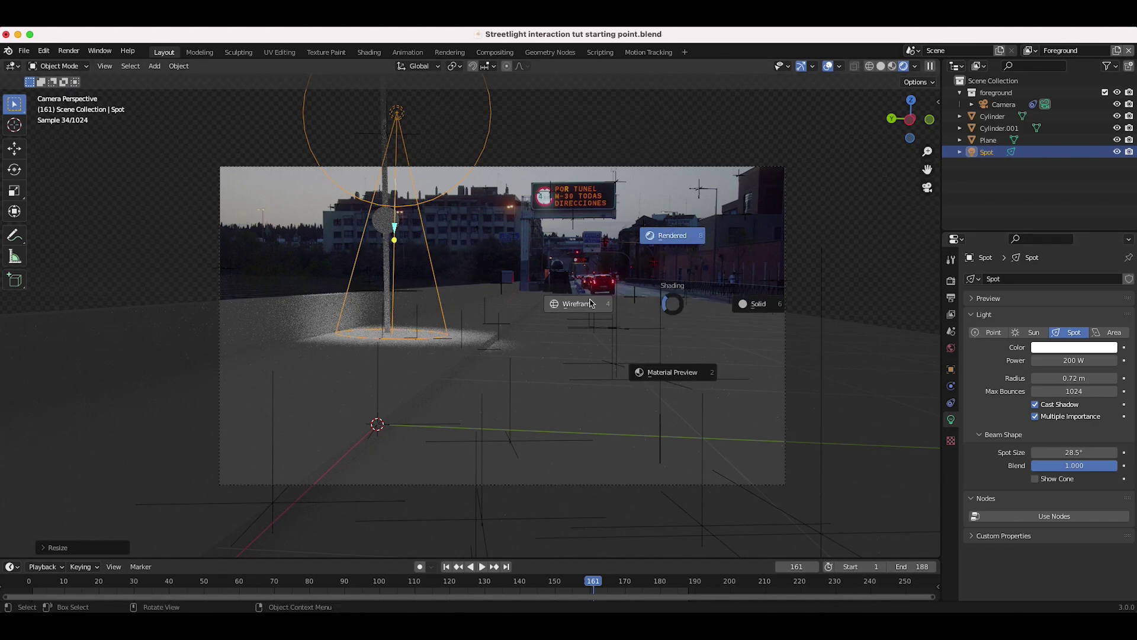
pyautogui.click(585, 301)
pyautogui.scroll(2, 446, 202)
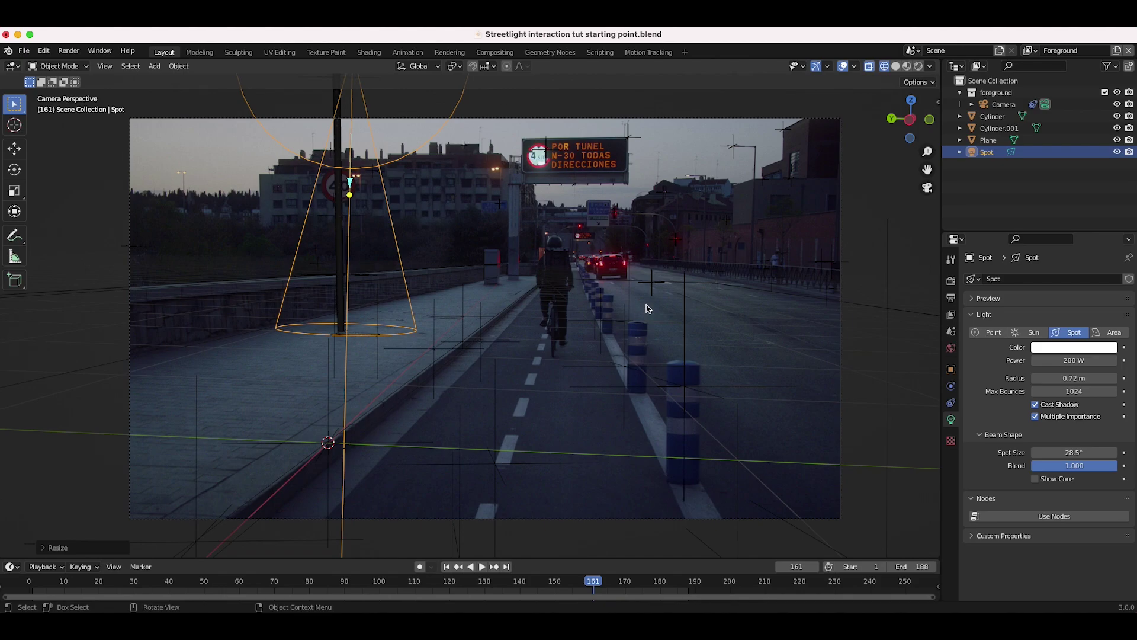
# Change the spot light's color to orange and raise its power to 400 W
pyautogui.keyDown('shift'); pyautogui.hscroll(-3, 409, 263); pyautogui.keyUp('shift')
pyautogui.keyDown('shift'); pyautogui.hscroll(3, 409, 263); pyautogui.keyUp('shift')
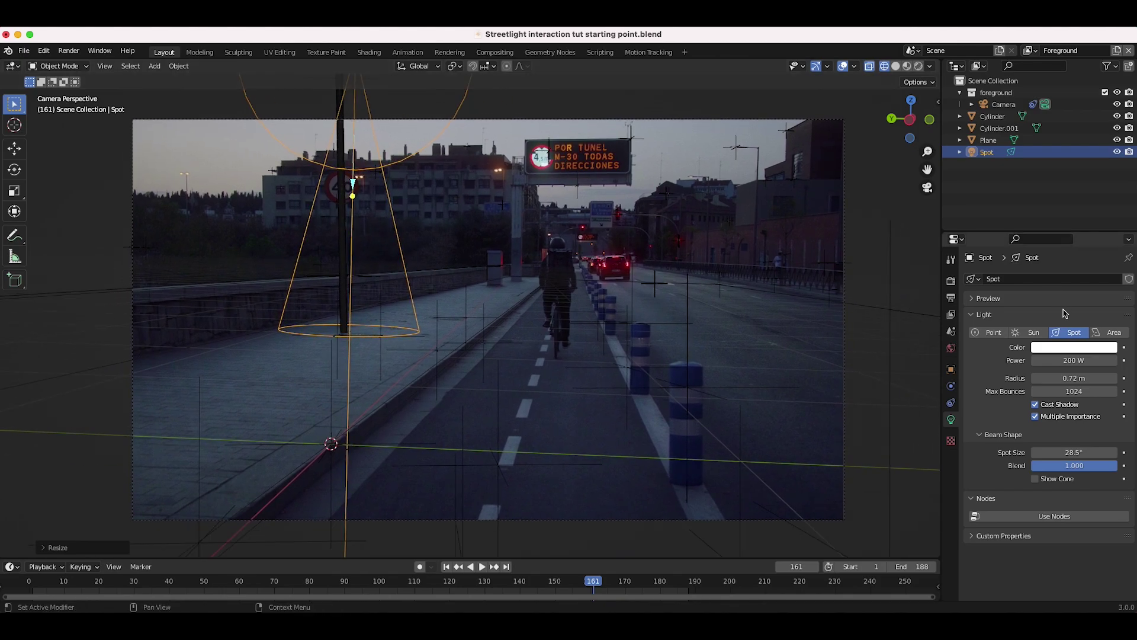
pyautogui.click(1066, 348)
pyautogui.moveTo(1055, 234); pyautogui.dragTo(1029, 267)
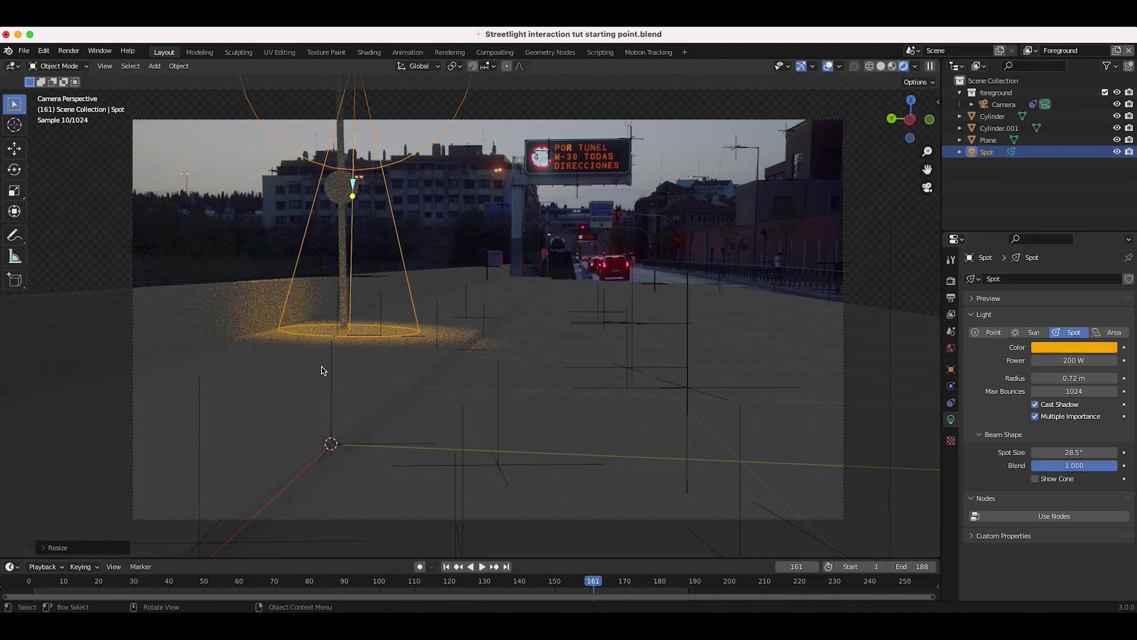
pyautogui.click(1062, 359)
pyautogui.write('400')
pyautogui.press('Return')
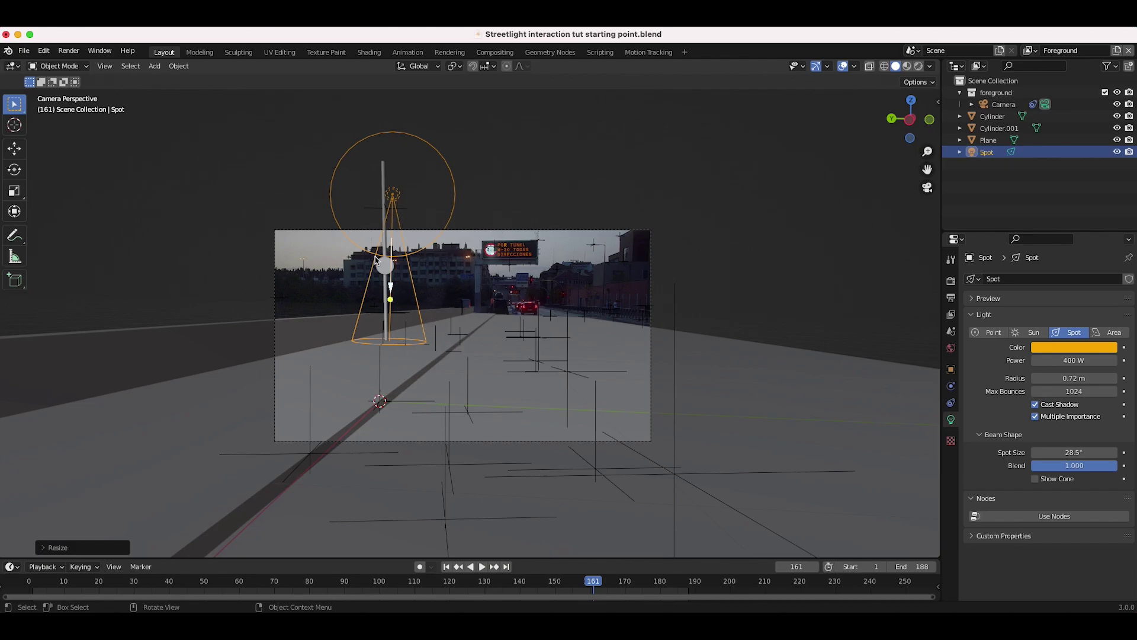
# Duplicate the spot light and place the copy farther down the sidewalk along the global X axis
pyautogui.hotkey('shift', 'd')
pyautogui.press('y')
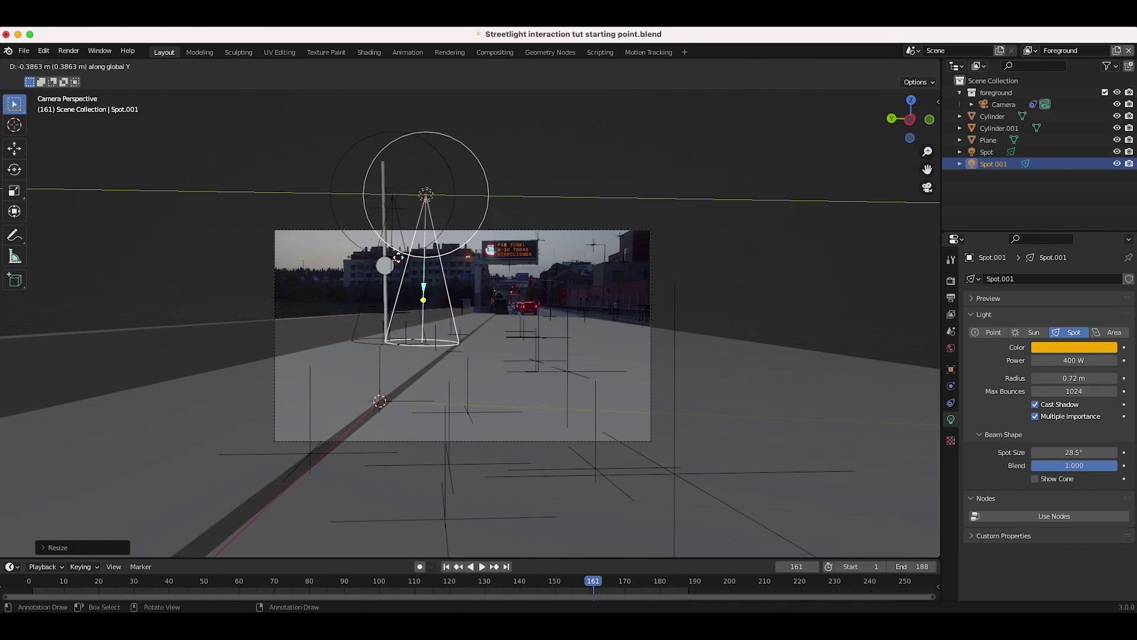
pyautogui.press('x')
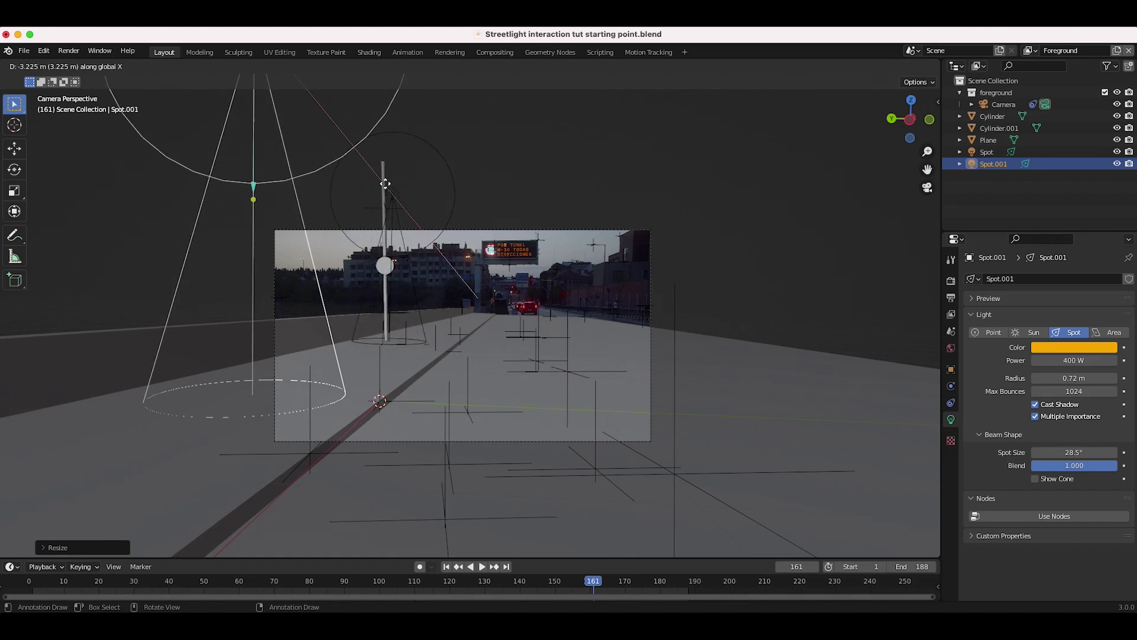
pyautogui.click(478, 255)
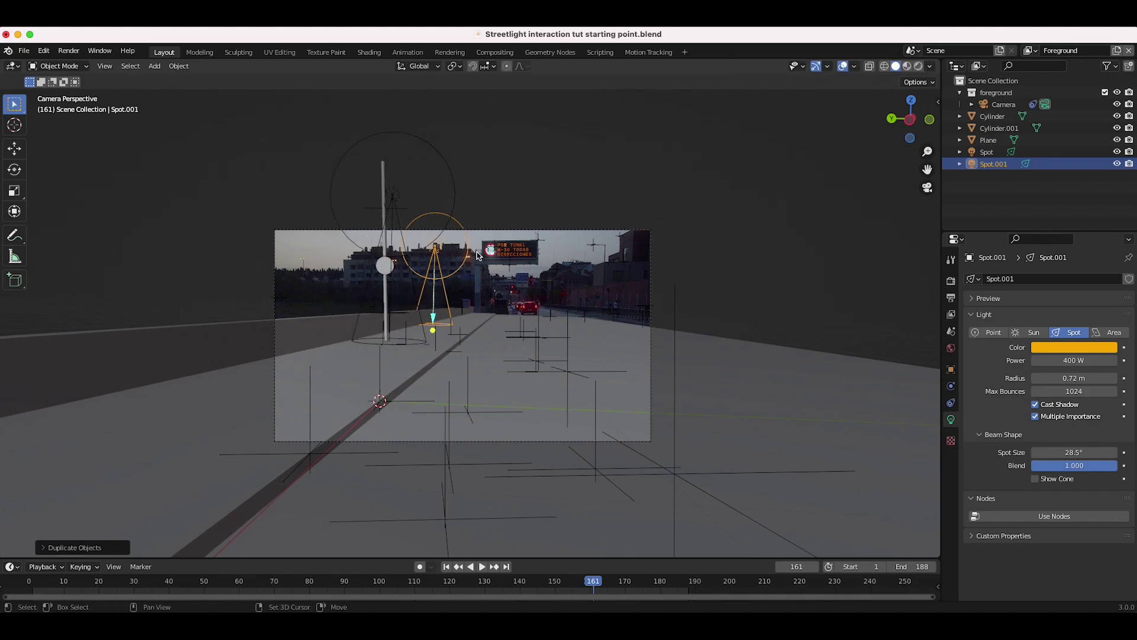
# Duplicate the distant spot light toward the camera along its local X axis and preview the lights in rendered shading
pyautogui.hotkey('shift', 'd')
pyautogui.press('x')
pyautogui.press('x')
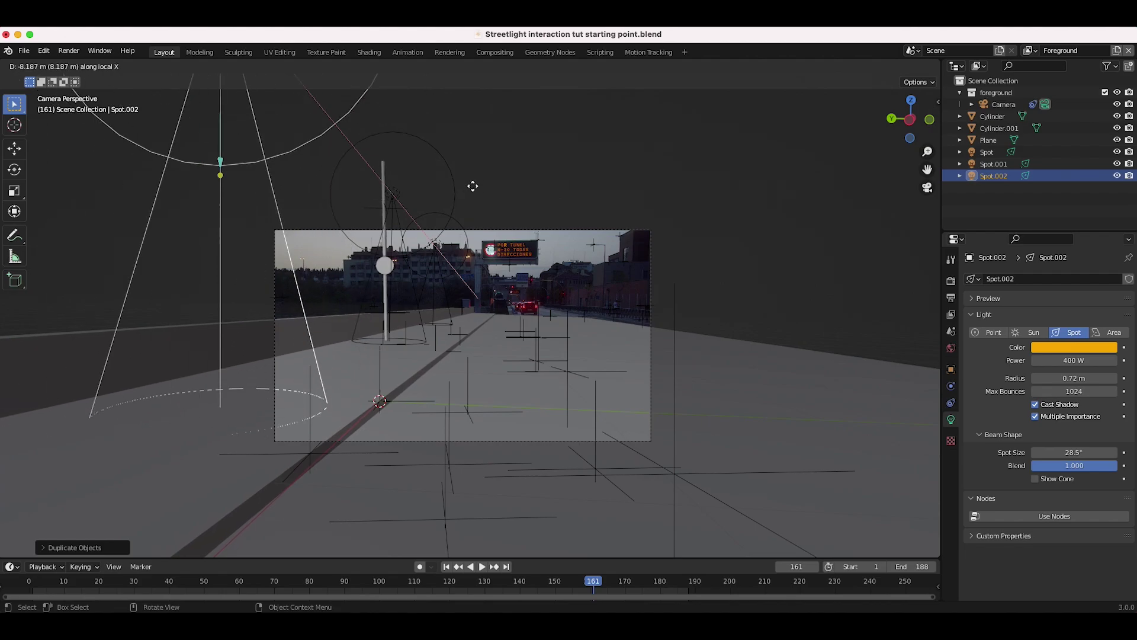
pyautogui.click(473, 183)
pyautogui.press('z')
pyautogui.click(472, 283)
pyautogui.click(358, 529)
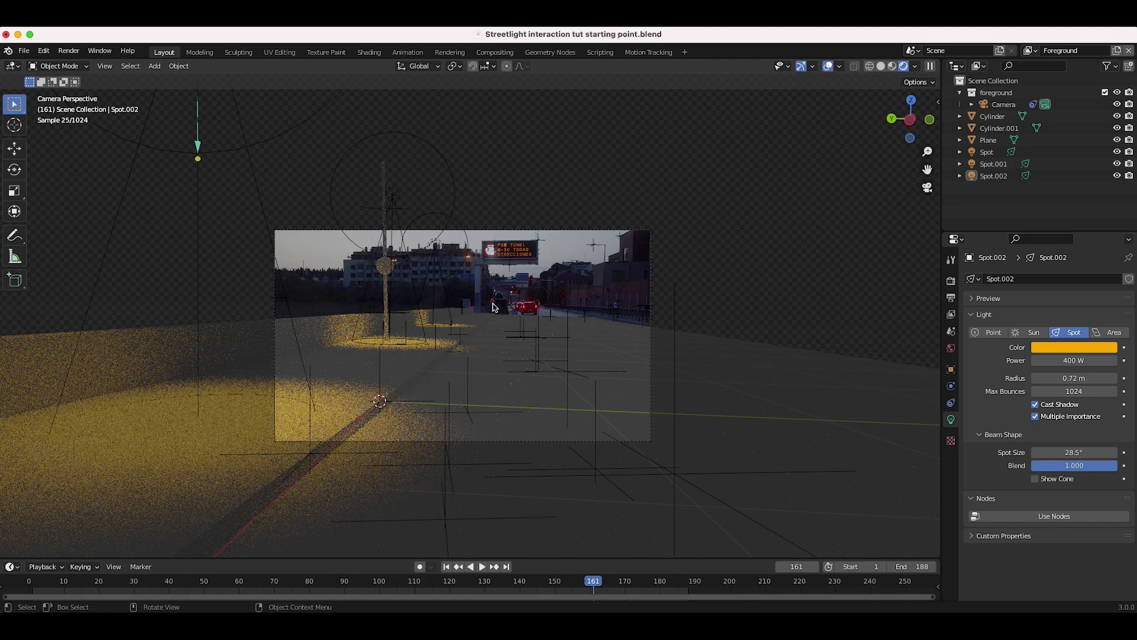
# Set the world background strength to 0 so only the spot lights illuminate the scene
pyautogui.scroll(3, 386, 352)
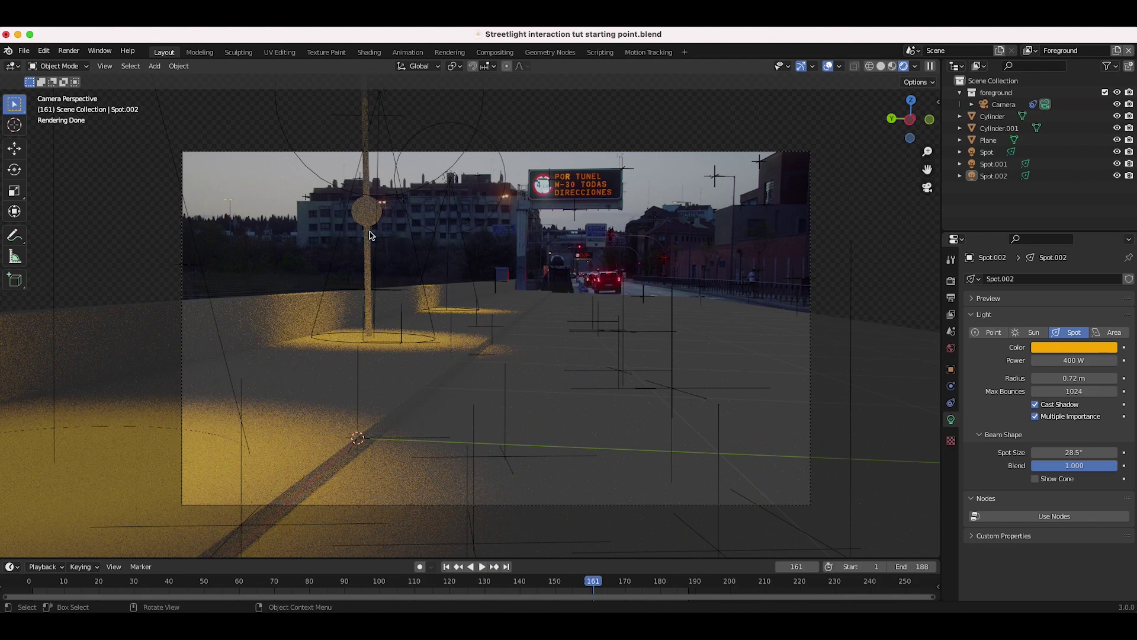
pyautogui.click(951, 348)
pyautogui.click(1074, 367)
pyautogui.write('0')
pyautogui.press('Return')
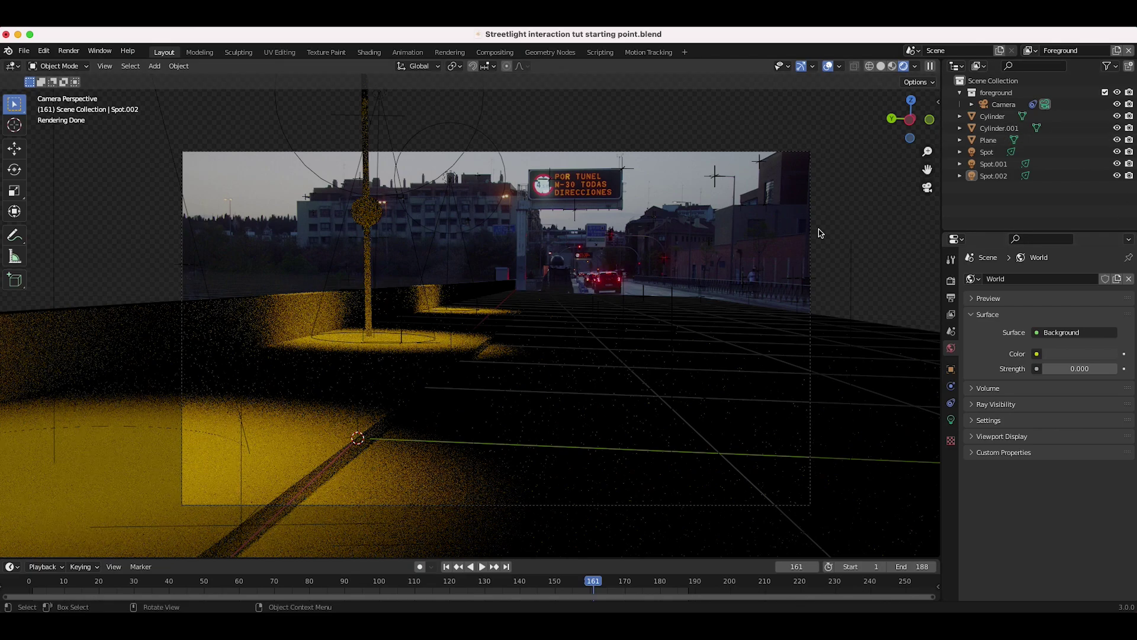
# Exclude the Environment from the view layer's filter settings
pyautogui.click(951, 315)
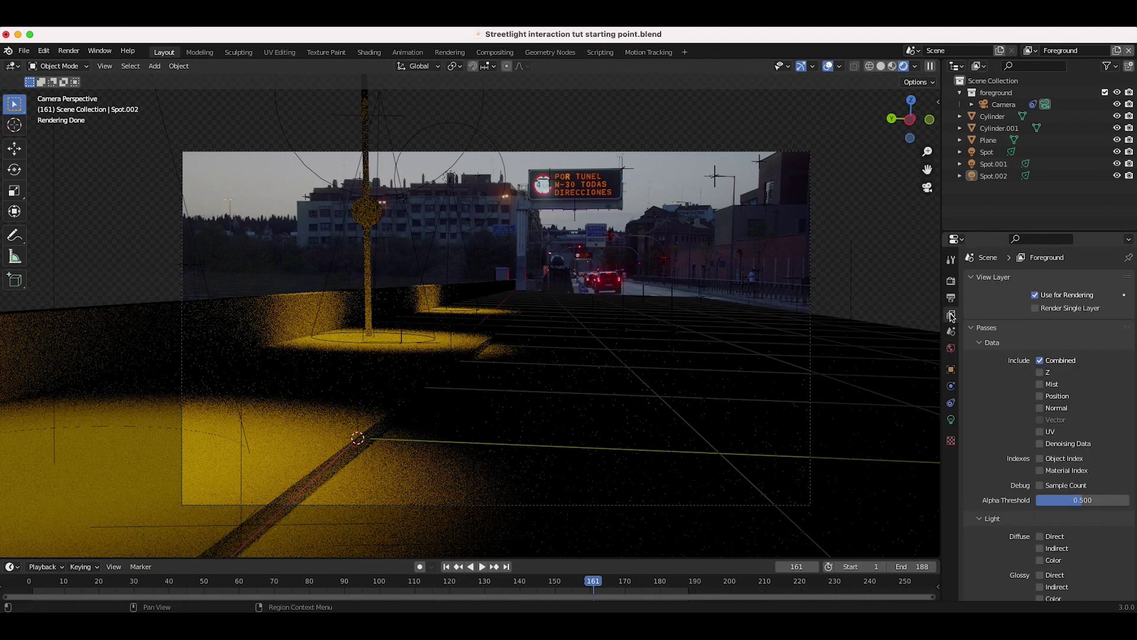
pyautogui.scroll(-10, 975, 482)
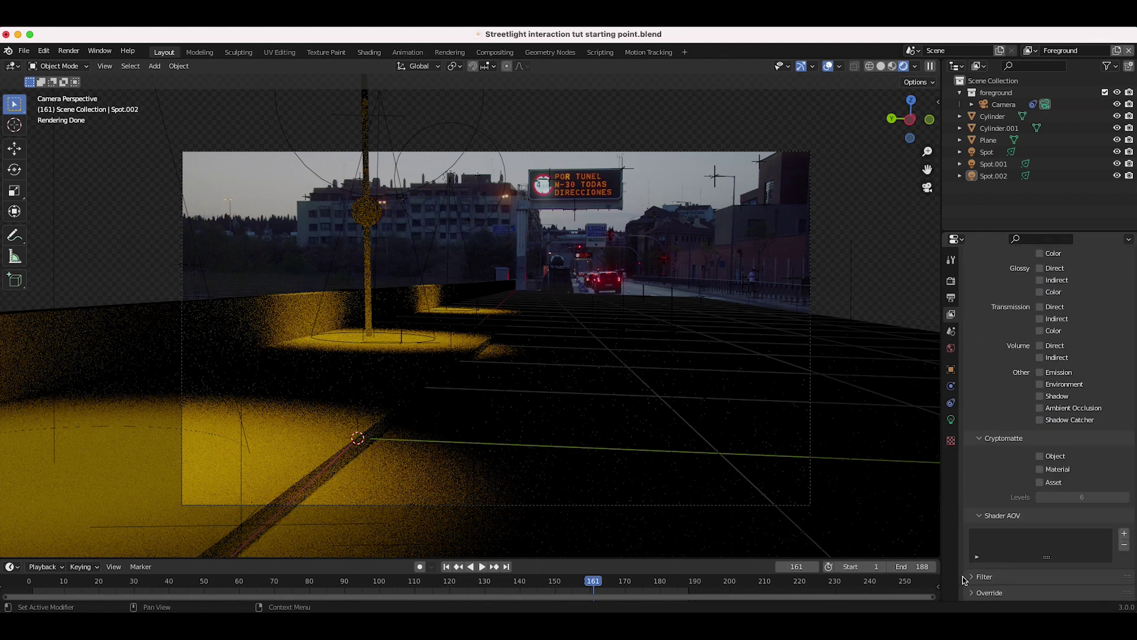
pyautogui.click(967, 577)
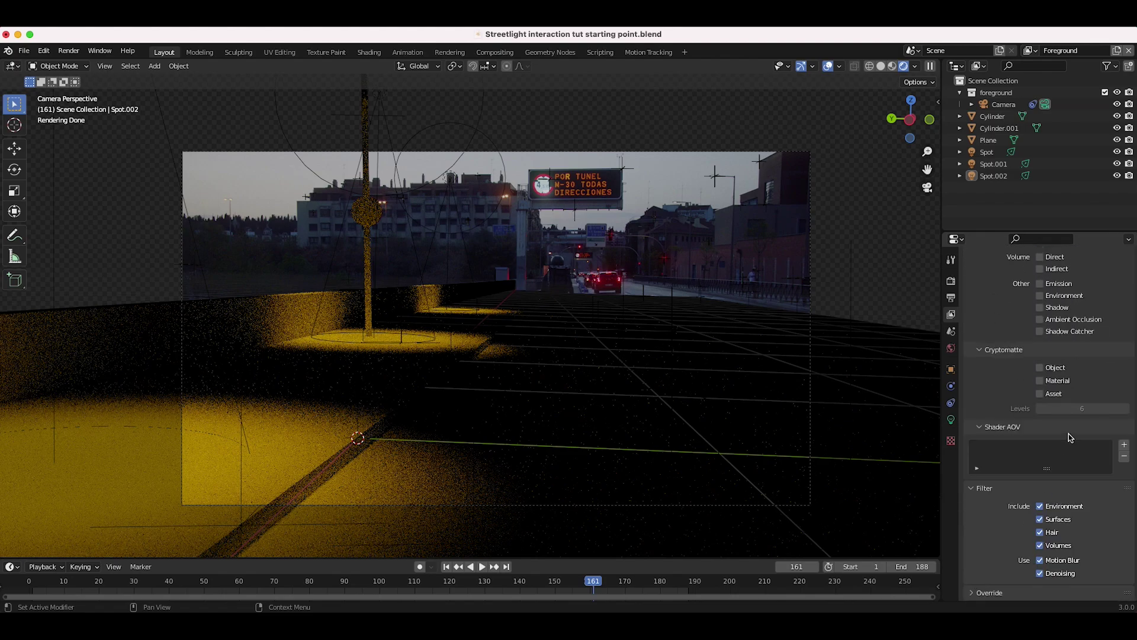
pyautogui.click(1041, 508)
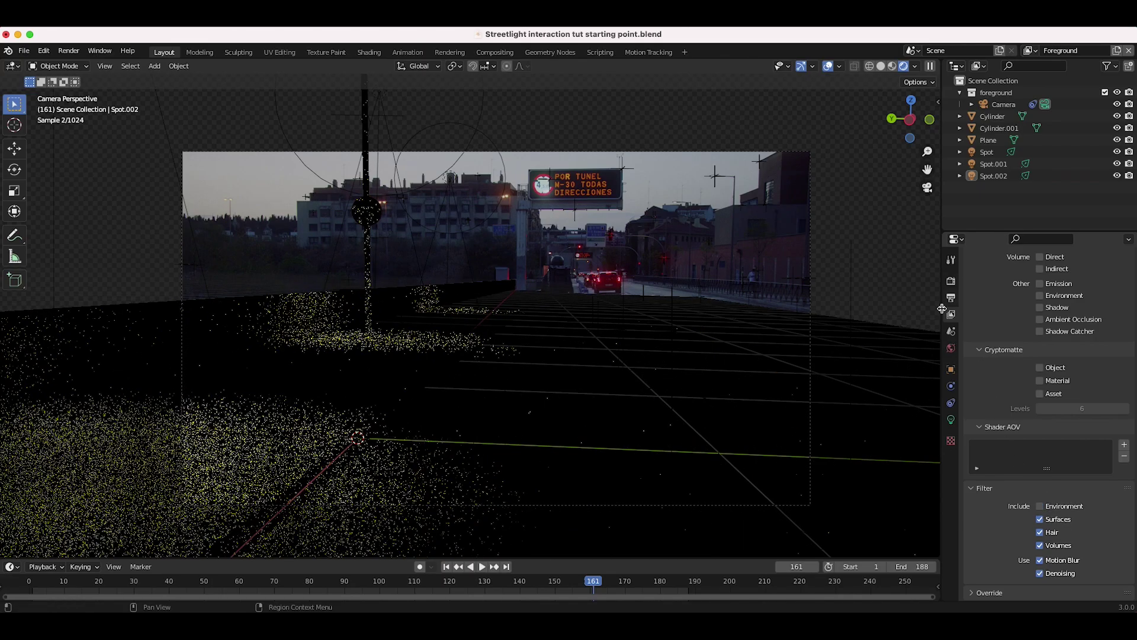
# Test the world background at a strength of 32.2 and return it to 0
pyautogui.click(951, 347)
pyautogui.moveTo(1069, 369); pyautogui.dragTo(1134, 368)
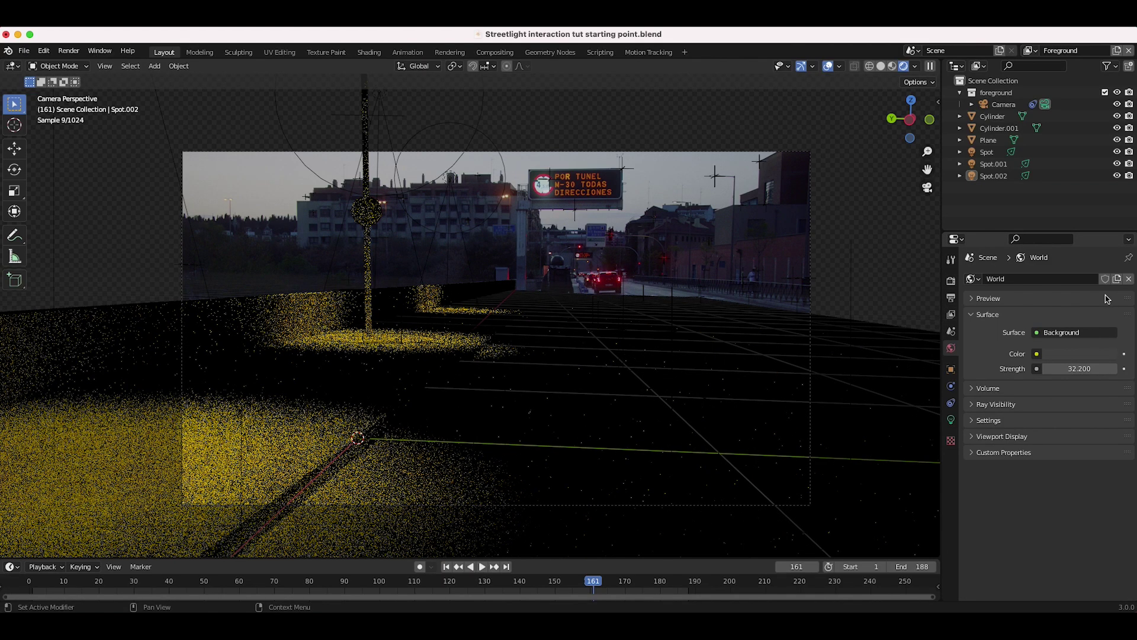
pyautogui.moveTo(1084, 371); pyautogui.dragTo(948, 371)
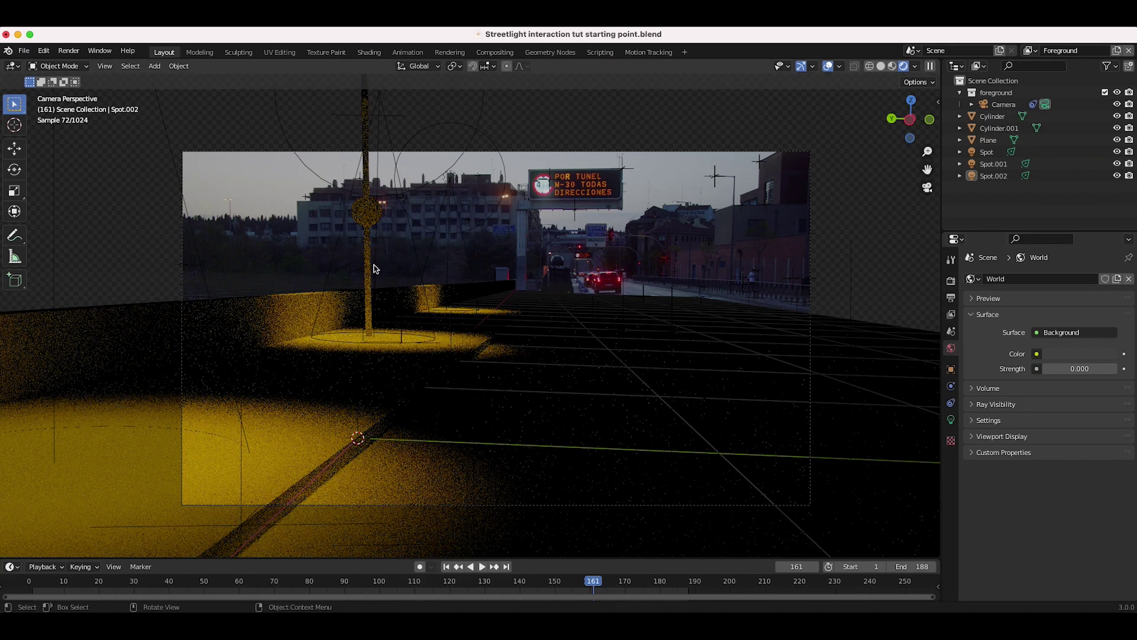
# Return the viewport to solid shading, set the render max samples to 34, and check the Film transparency option
pyautogui.press('z')
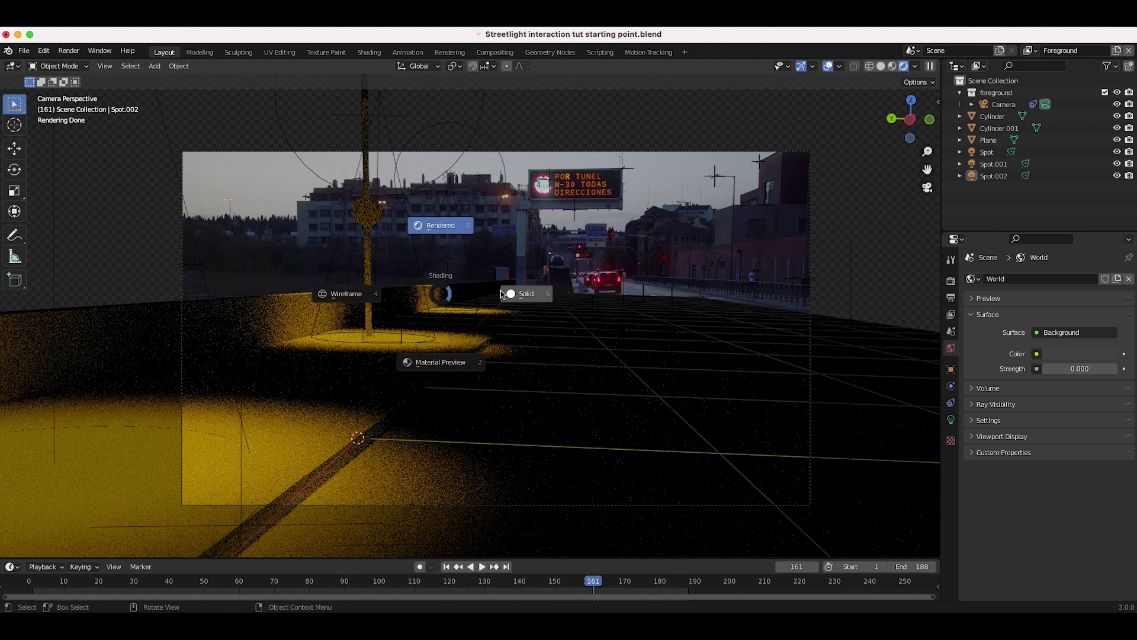
pyautogui.click(501, 293)
pyautogui.click(951, 281)
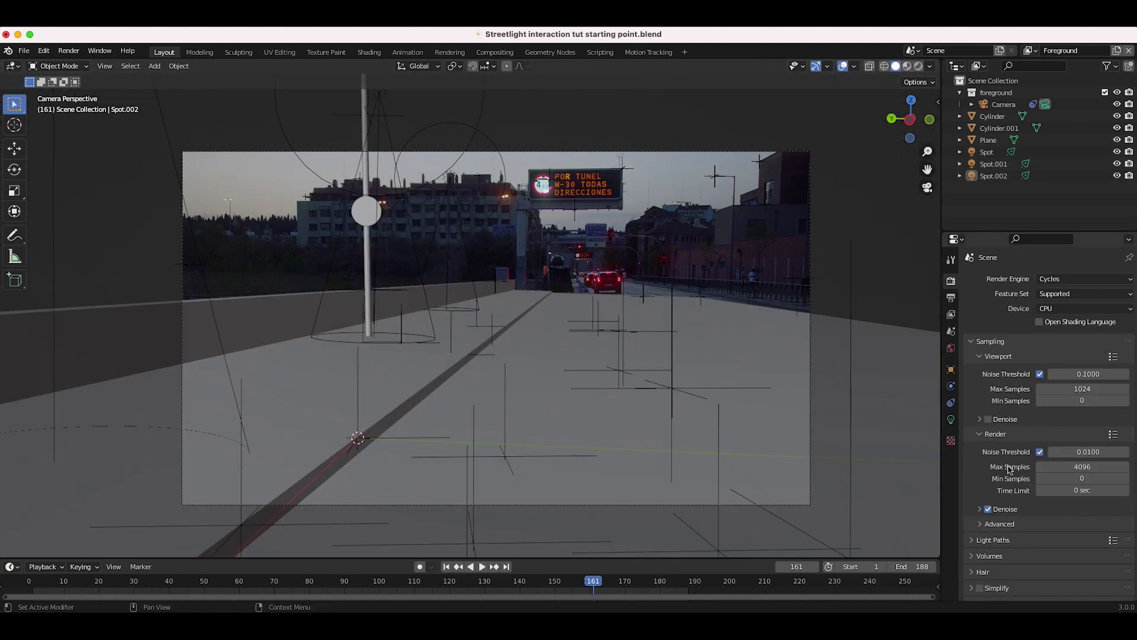
pyautogui.scroll(-2, 1064, 430)
pyautogui.click(1074, 415)
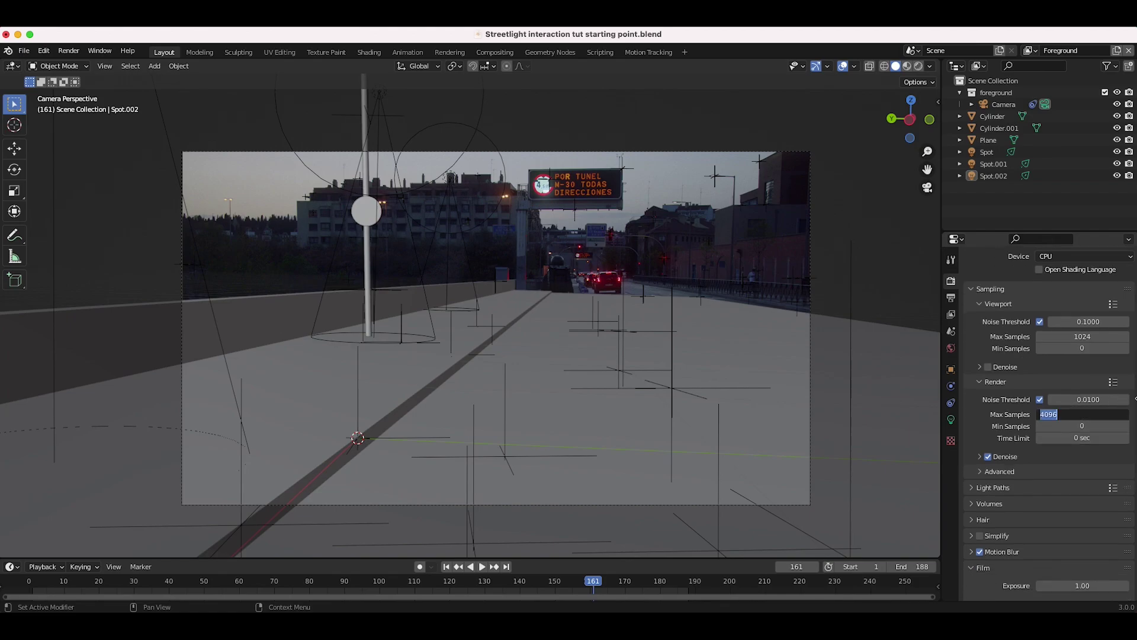
pyautogui.write('34')
pyautogui.press('Return')
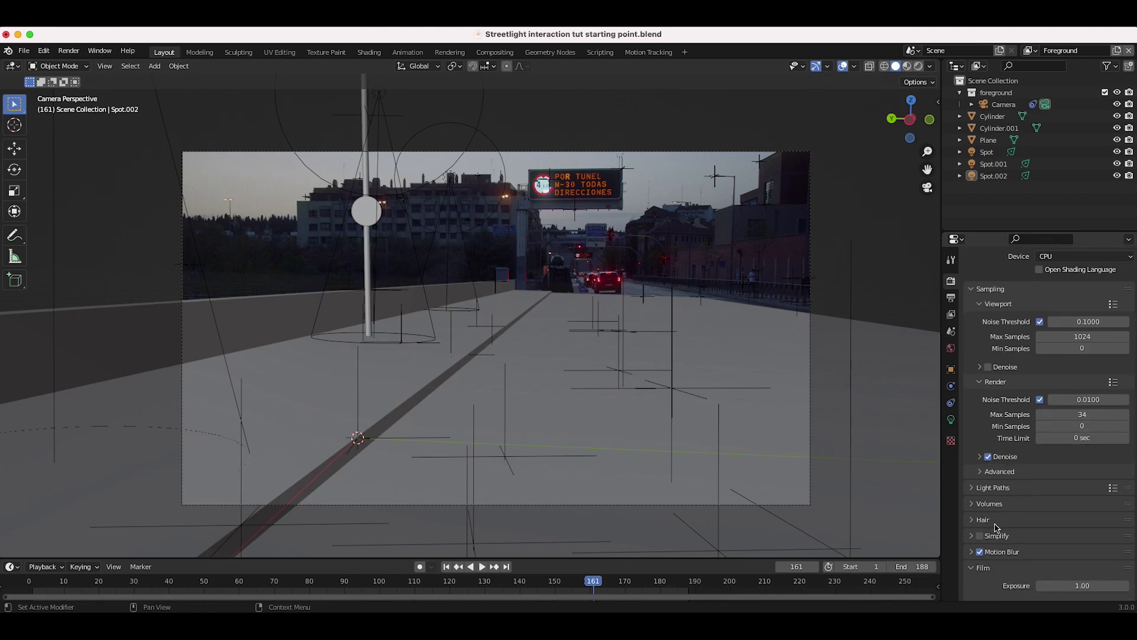
pyautogui.scroll(-4, 997, 524)
pyautogui.scroll(-4, 977, 503)
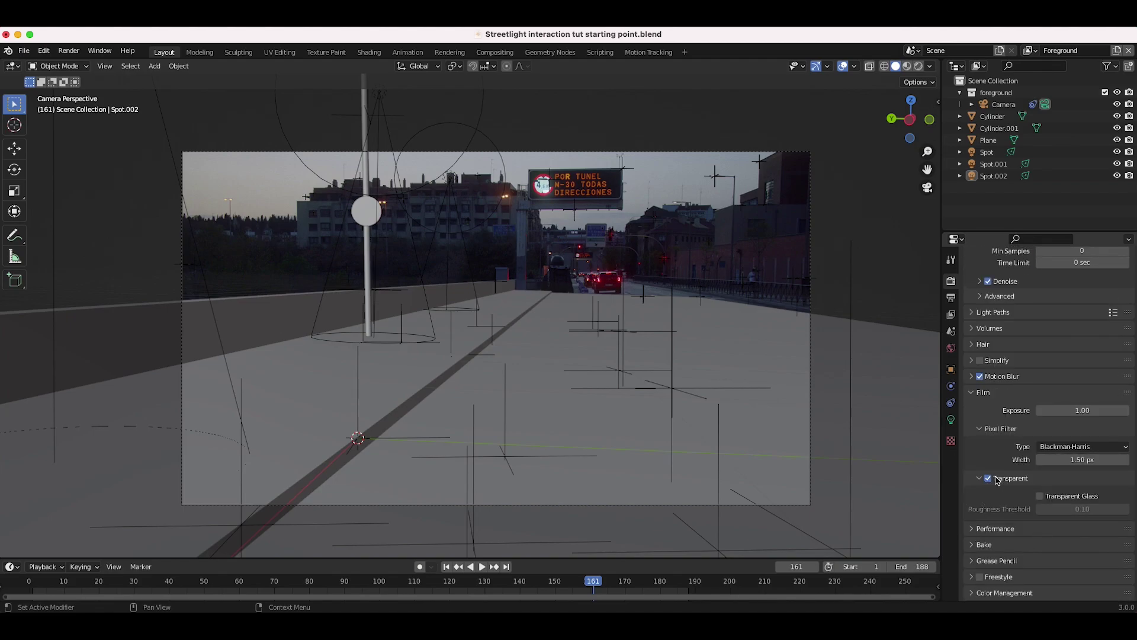
pyautogui.scroll(10, 1023, 355)
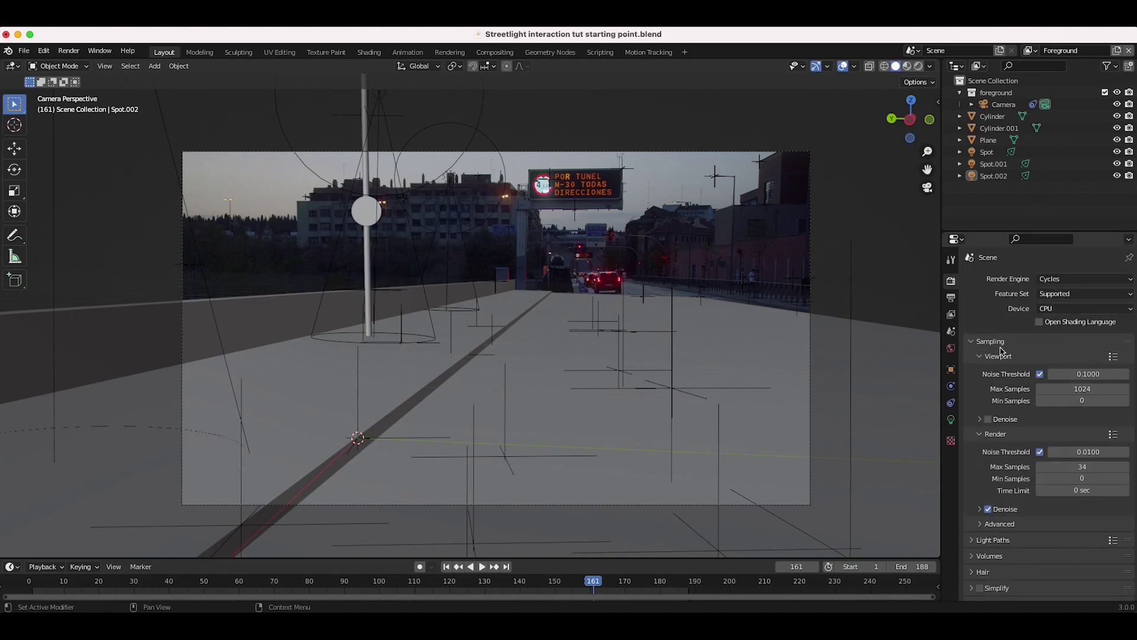
# Rename the Foreground view layer to Spotlights and save the file
pyautogui.click(1066, 50)
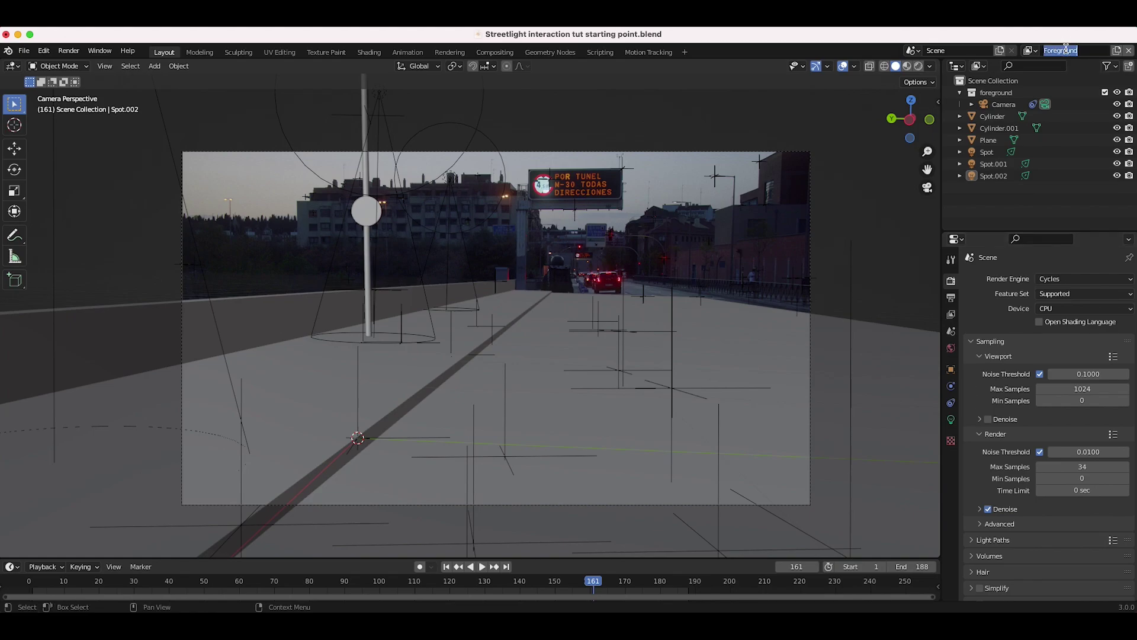
pyautogui.write('Spotlights')
pyautogui.press('Return')
pyautogui.click(24, 52)
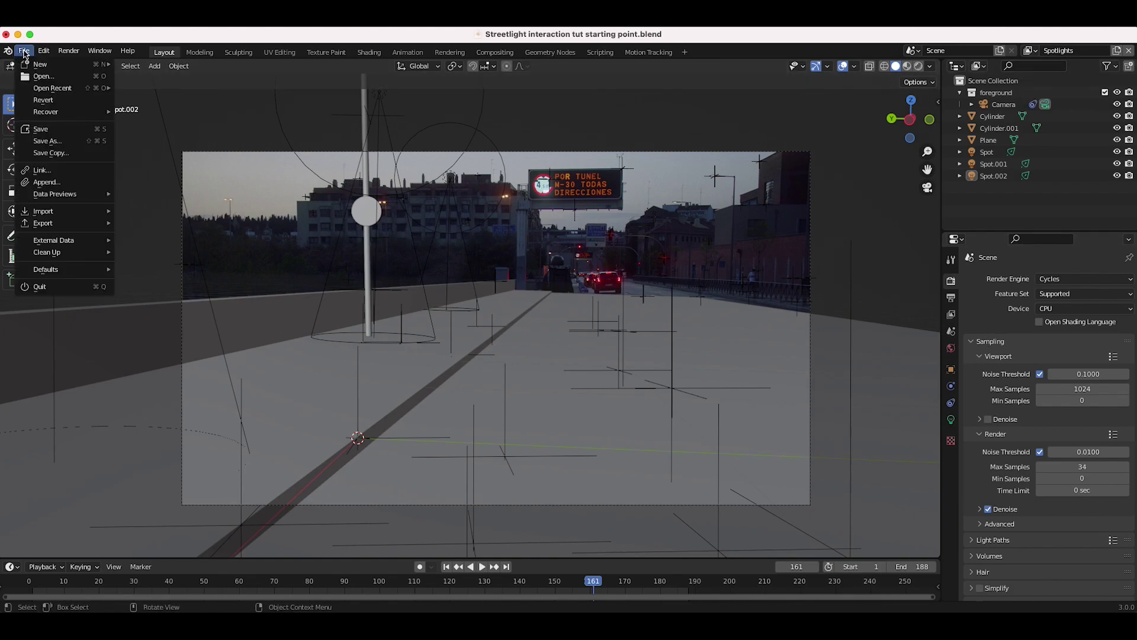
pyautogui.click(47, 130)
# Render the image at frame 161, inspect the spot lighting over the footage, and close the render window
pyautogui.click(70, 51)
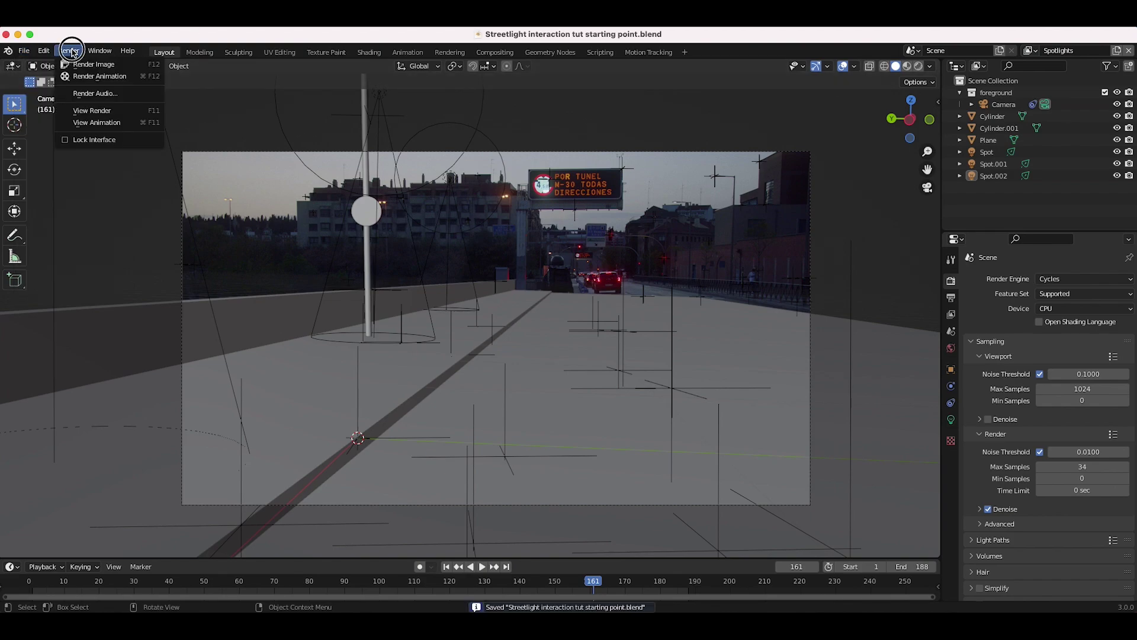
pyautogui.click(83, 64)
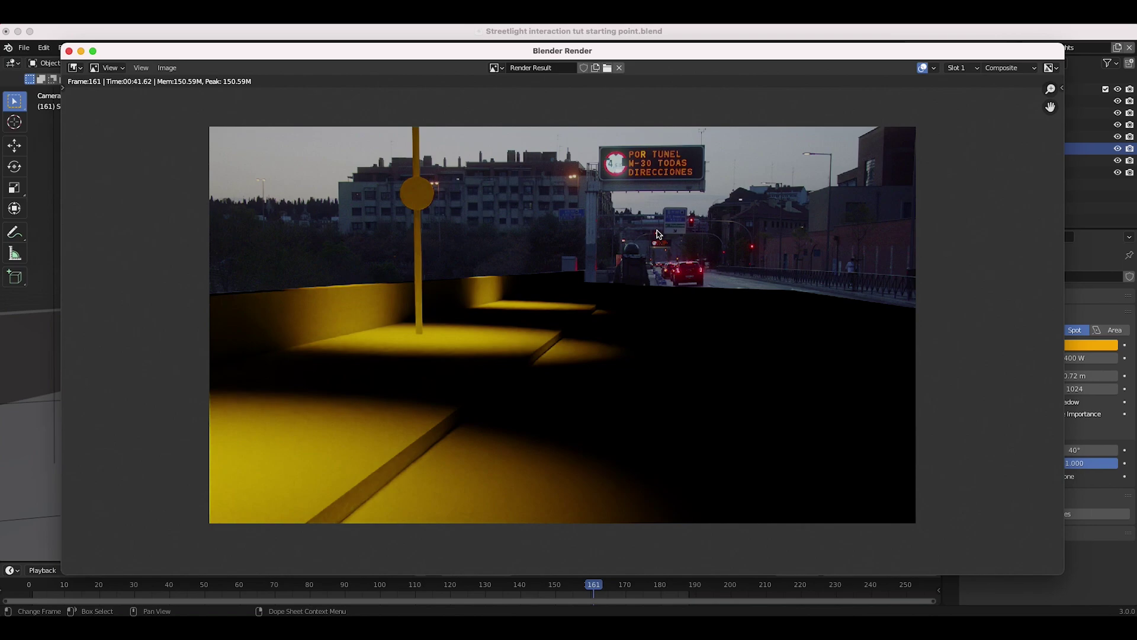
pyautogui.hscroll(3, 457, 349)
pyautogui.scroll(1, 455, 338)
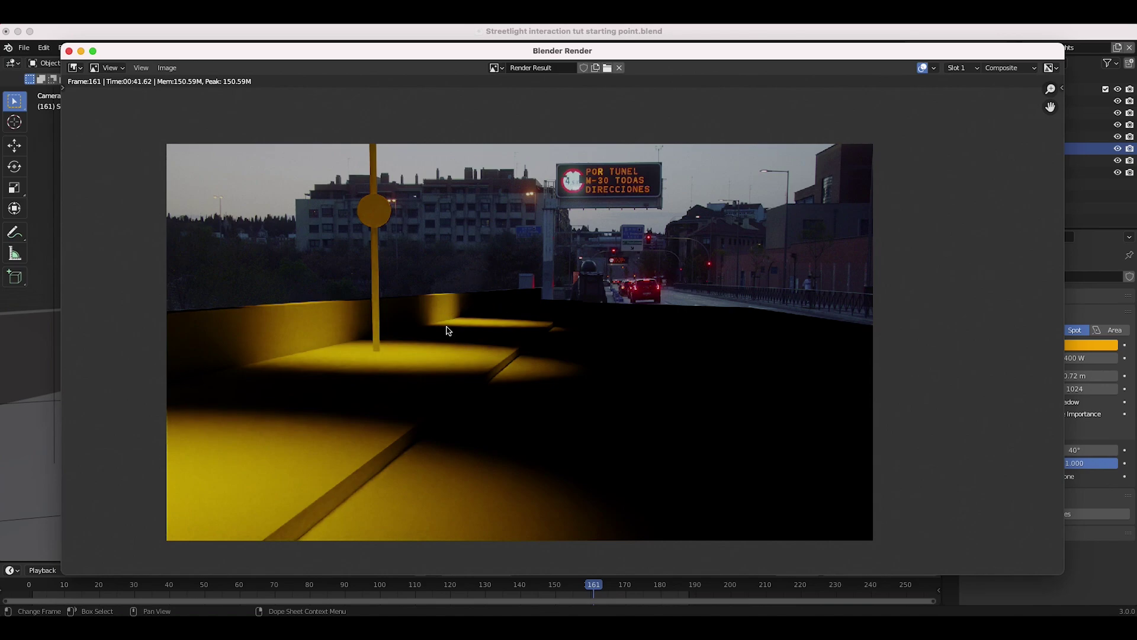
pyautogui.moveTo(454, 249); pyautogui.dragTo(429, 262, button='middle')
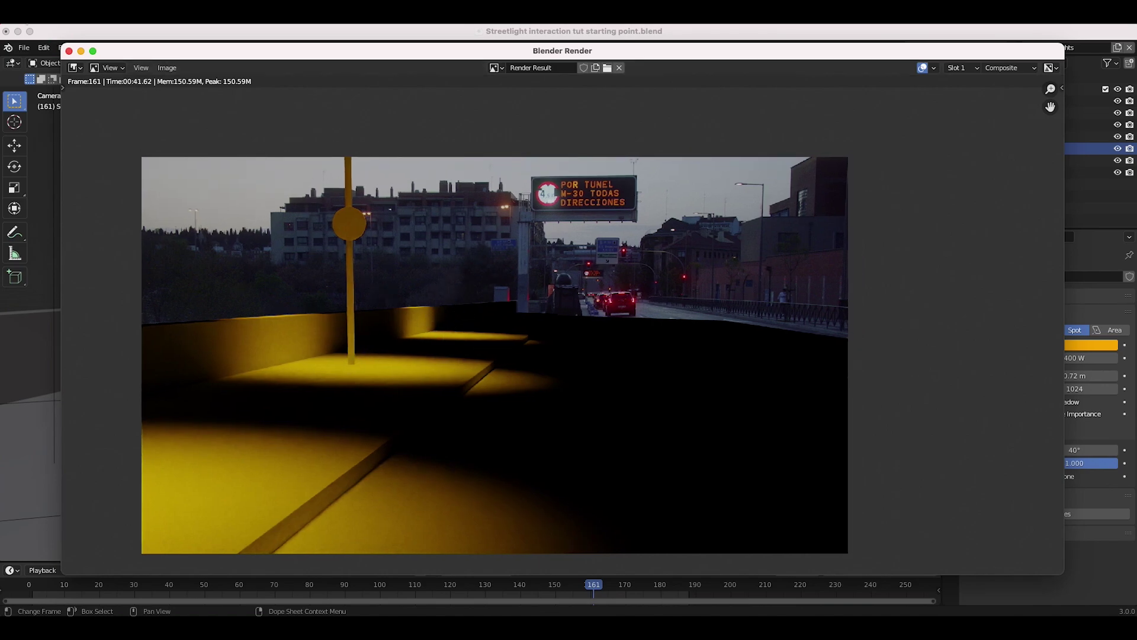
pyautogui.click(68, 52)
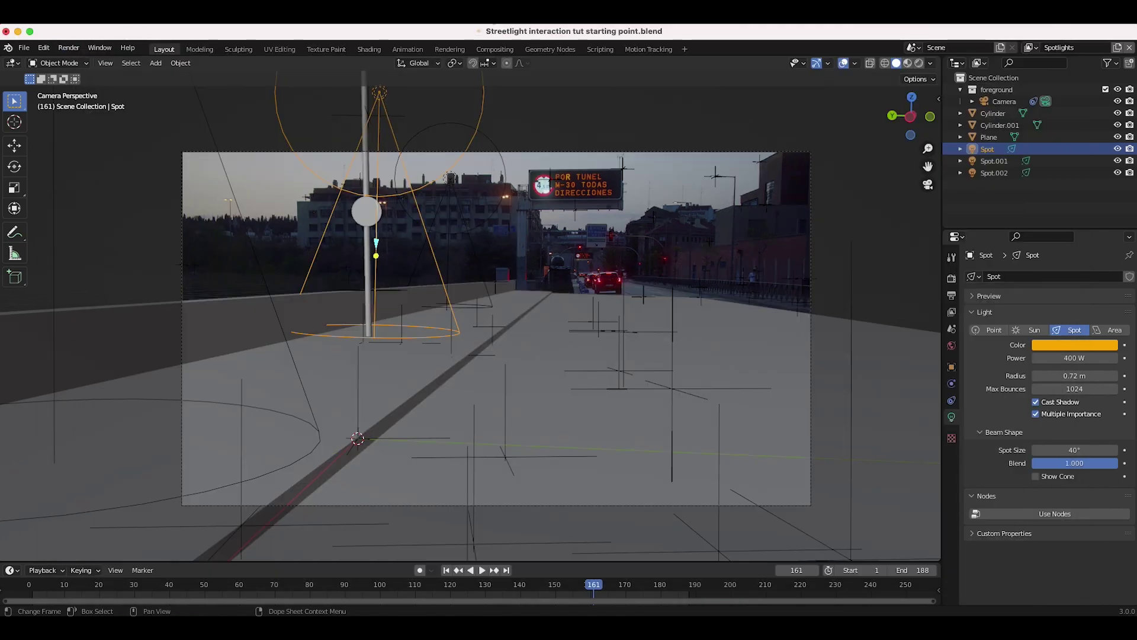
# Switch to the Compositing workspace, enlarge the node editor, and zoom in on its backdrop and nodes
pyautogui.click(491, 51)
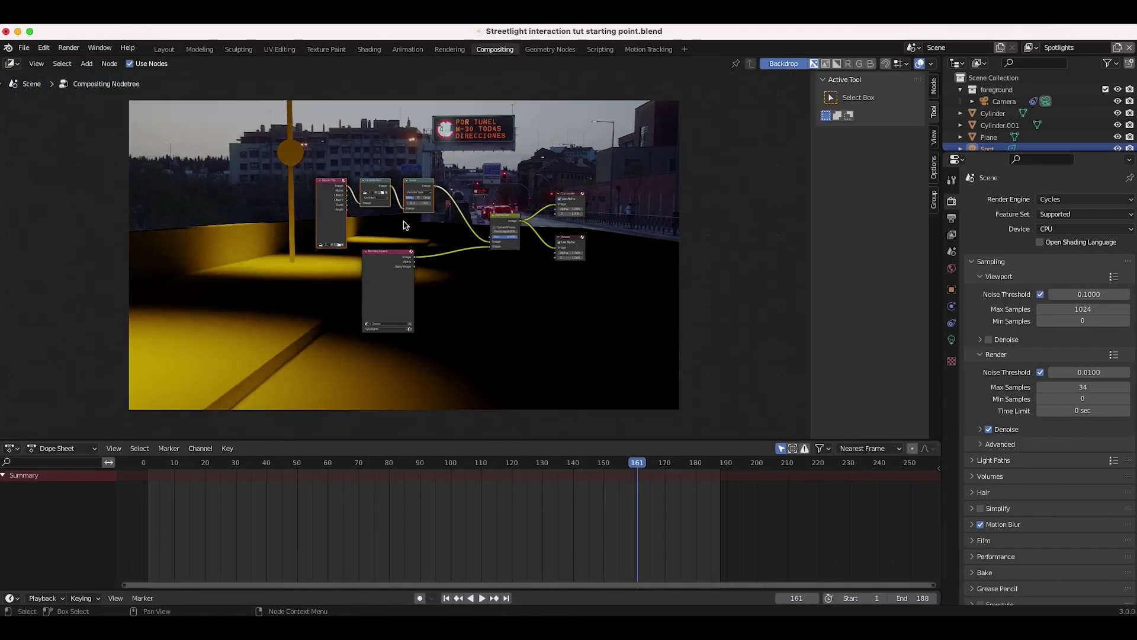
pyautogui.moveTo(409, 440); pyautogui.dragTo(409, 514)
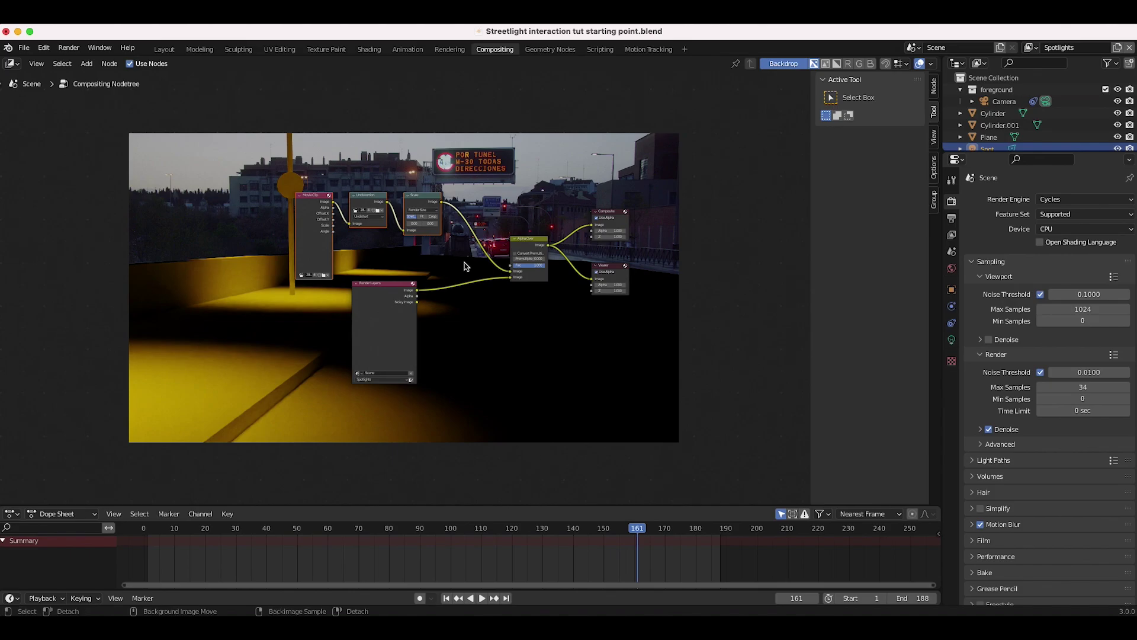
pyautogui.hotkey('alt', 'v')
pyautogui.scroll(10, 349, 207)
pyautogui.scroll(-1, 304, 184)
# Examine how the footage nodes and the Spotlights render layer feed through the Alpha Over node to the outputs
pyautogui.moveTo(524, 138); pyautogui.dragTo(232, 265)
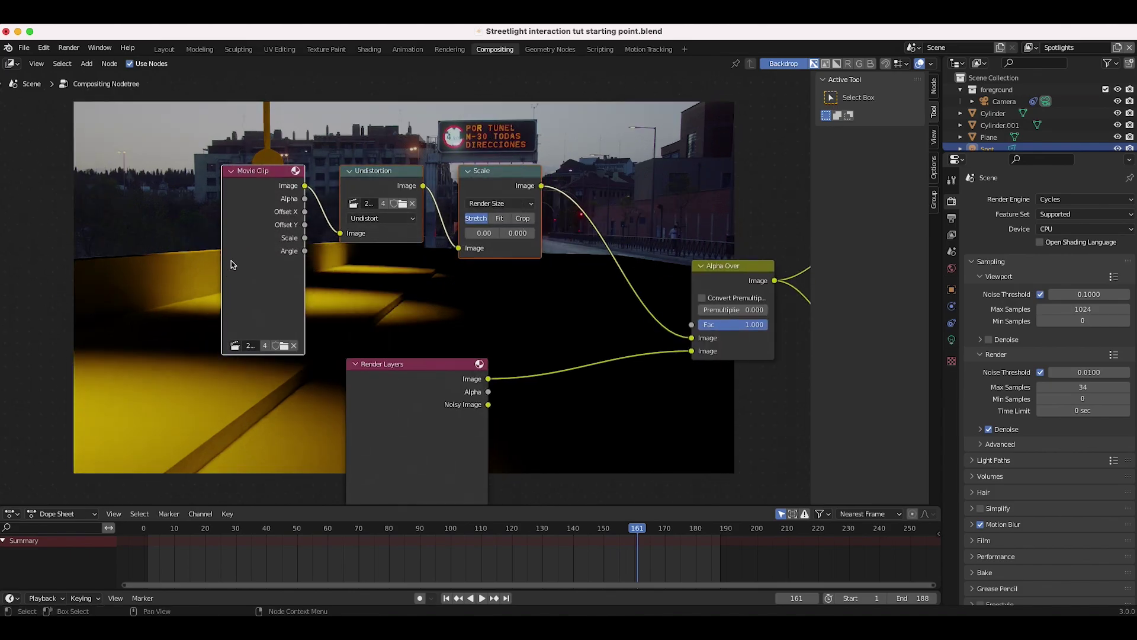
pyautogui.scroll(-3, 508, 297)
pyautogui.click(398, 315)
pyautogui.scroll(-4, 399, 314)
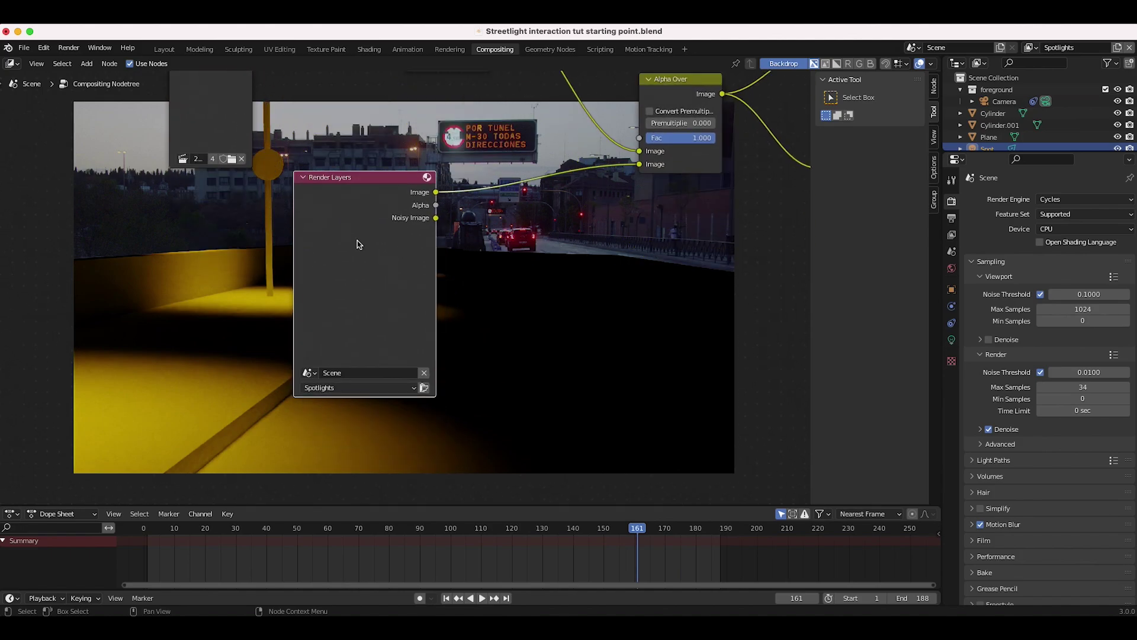
pyautogui.hscroll(4, 357, 240)
pyautogui.scroll(2, 358, 240)
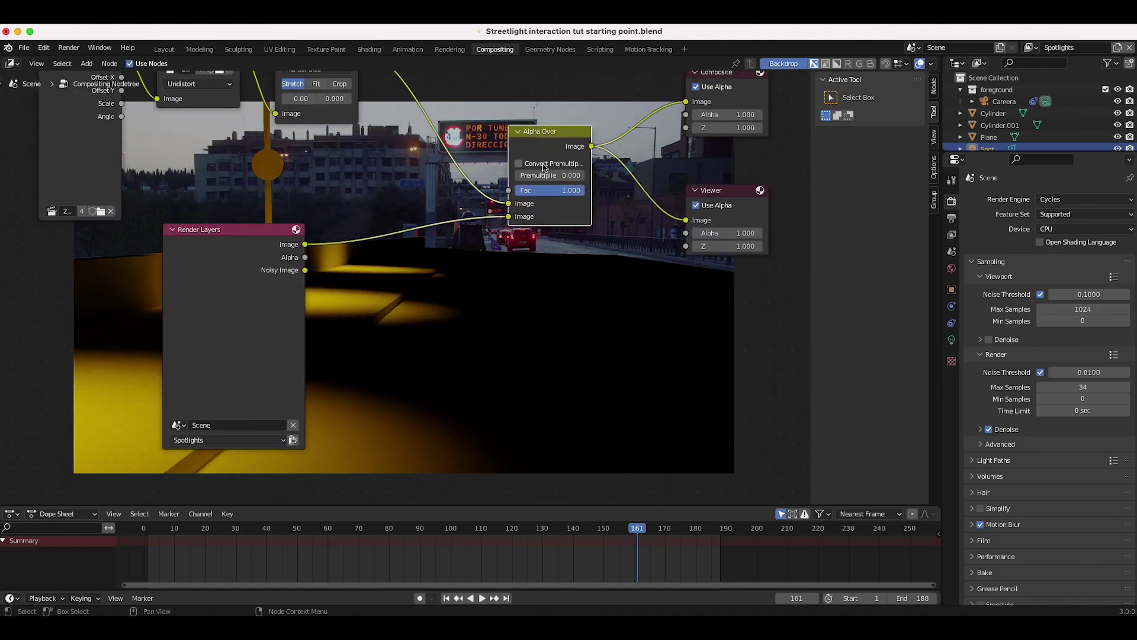
pyautogui.scroll(-3, 491, 244)
pyautogui.hscroll(-3, 491, 244)
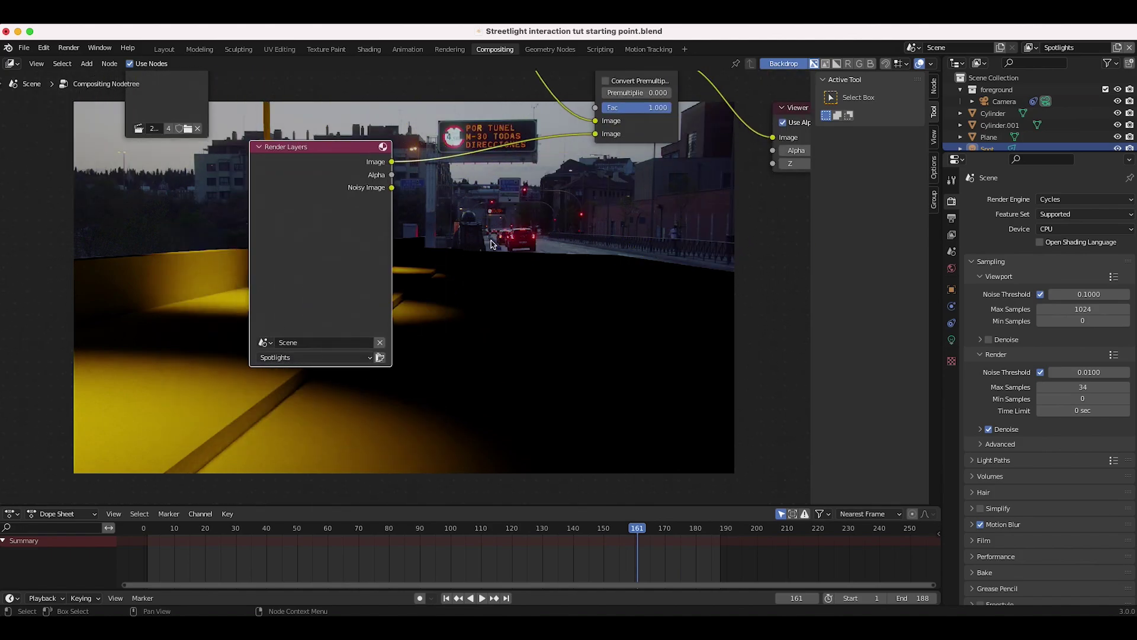
pyautogui.hotkey('shift', 'a')
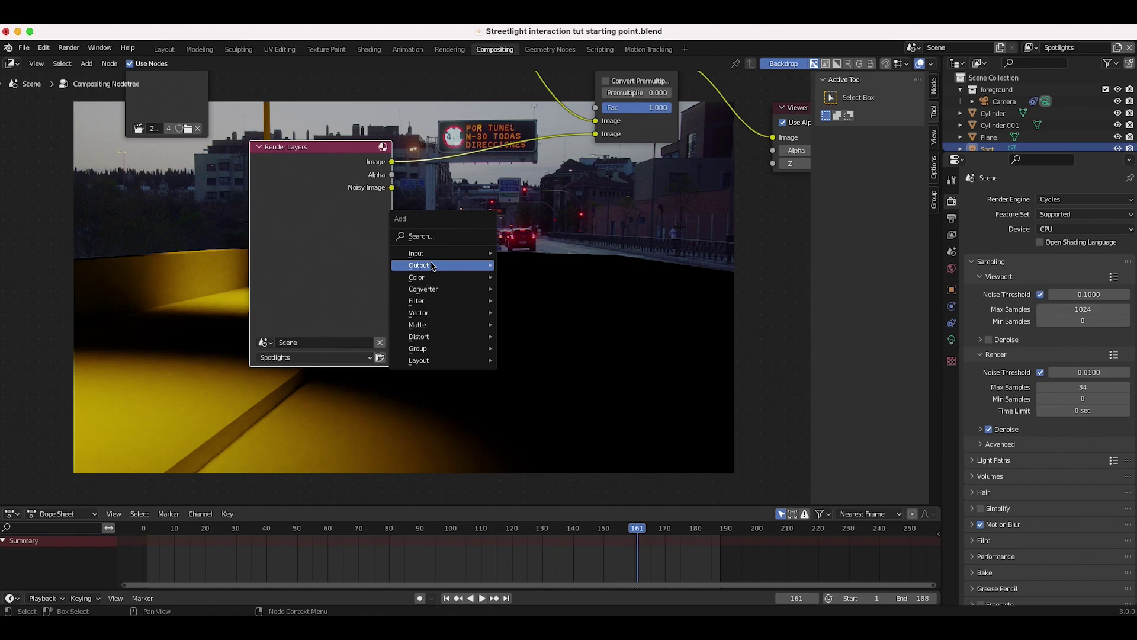
pyautogui.moveTo(433, 266)
pyautogui.click(542, 315)
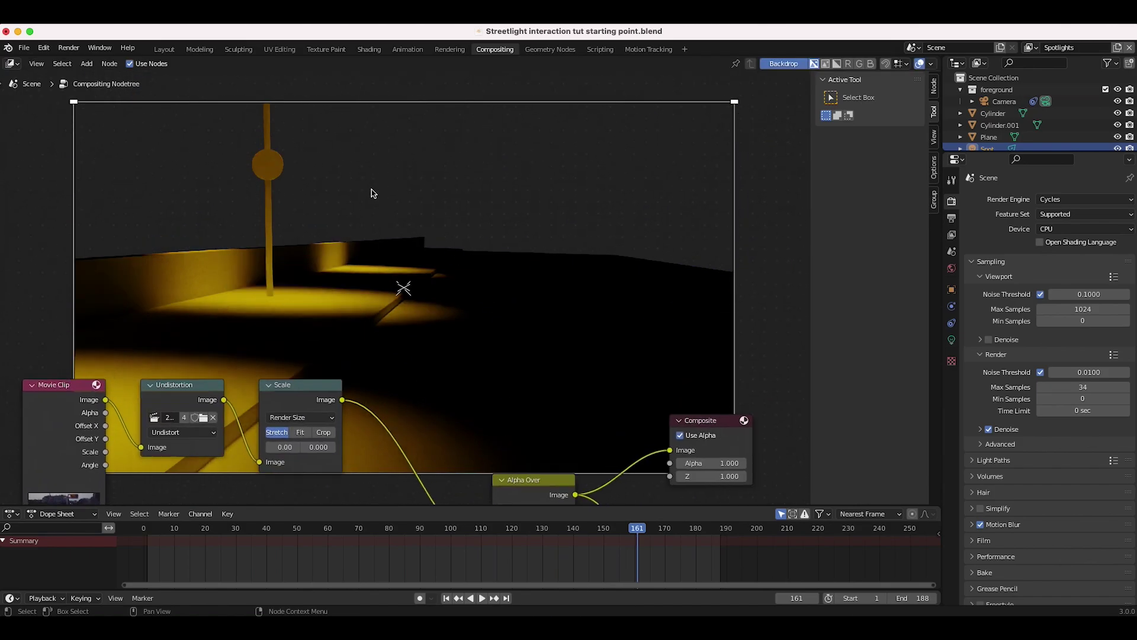
pyautogui.scroll(5, 374, 193)
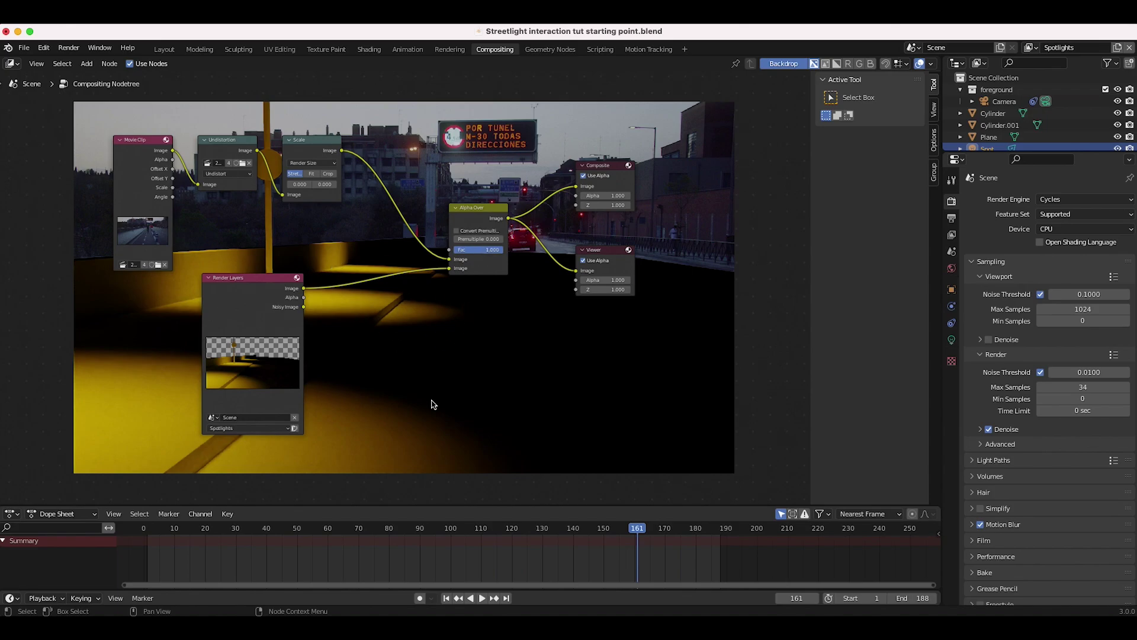
# Replace the Alpha Over node with a new Mix node placed between the Scale node and the outputs
pyautogui.click(477, 223)
pyautogui.press('x')
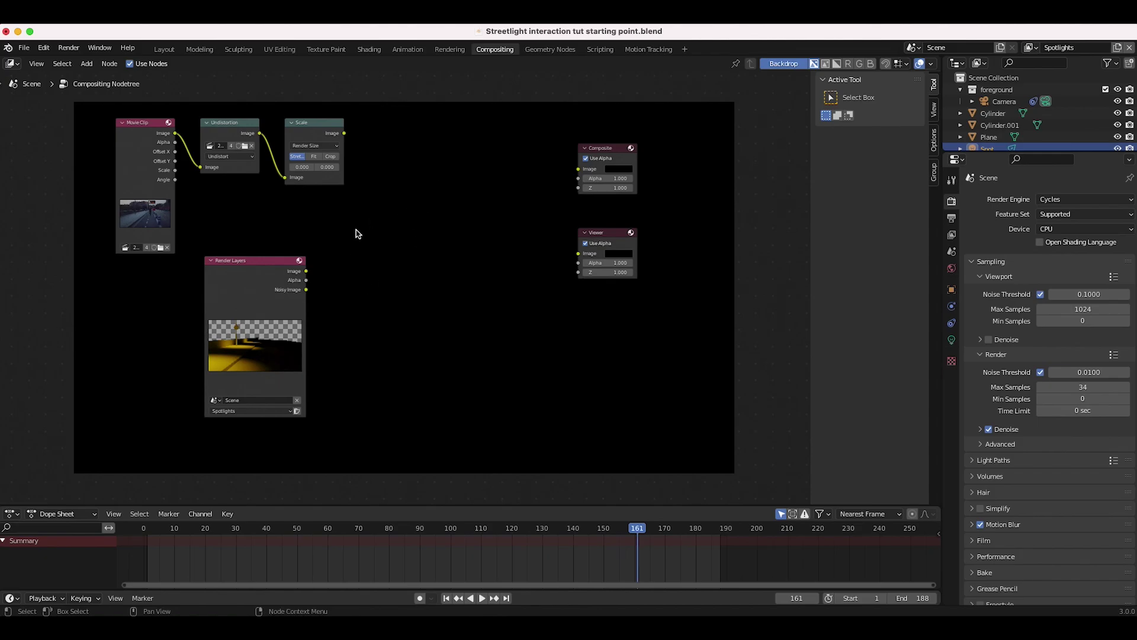
pyautogui.hotkey('shift', 'a')
pyautogui.moveTo(349, 231)
pyautogui.moveTo(375, 243)
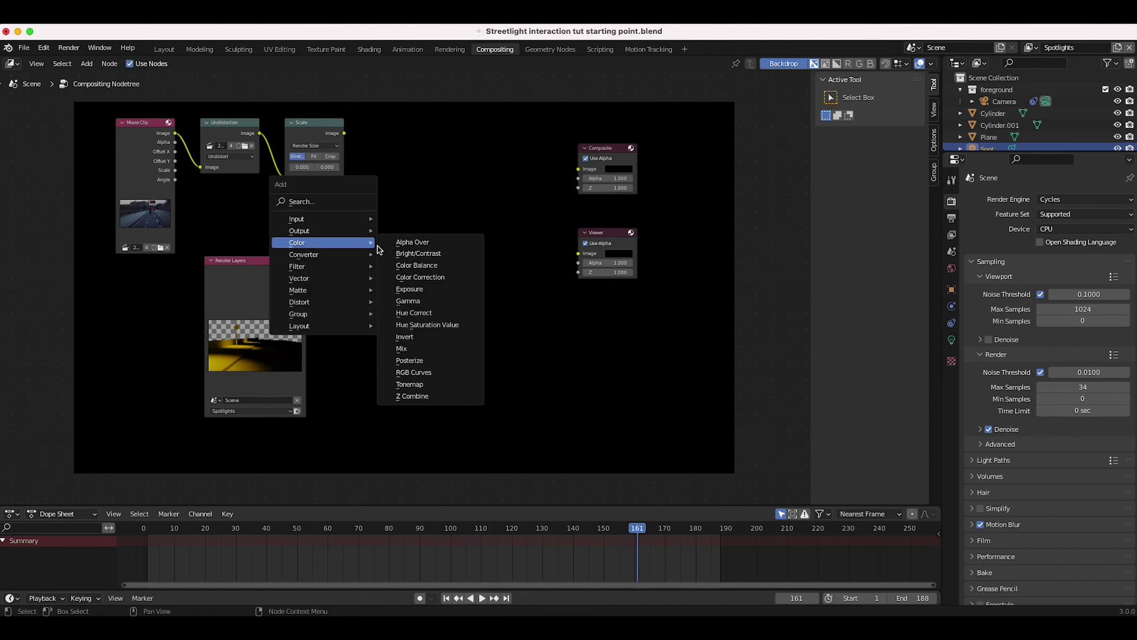
pyautogui.click(415, 349)
pyautogui.click(404, 166)
# Connect the Scale and Render Layers images to the Mix node's two image inputs, and its output to Composite and Viewer
pyautogui.moveTo(344, 133); pyautogui.dragTo(401, 219)
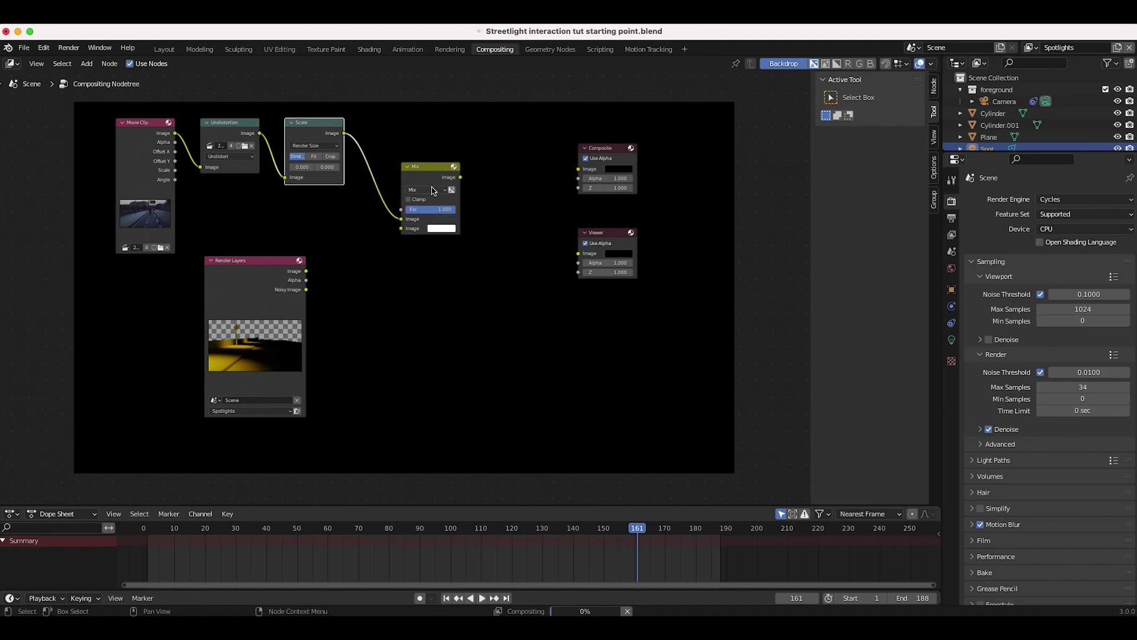
pyautogui.moveTo(306, 271); pyautogui.dragTo(402, 228)
pyautogui.moveTo(447, 227); pyautogui.dragTo(572, 306)
pyautogui.moveTo(448, 228); pyautogui.dragTo(566, 219)
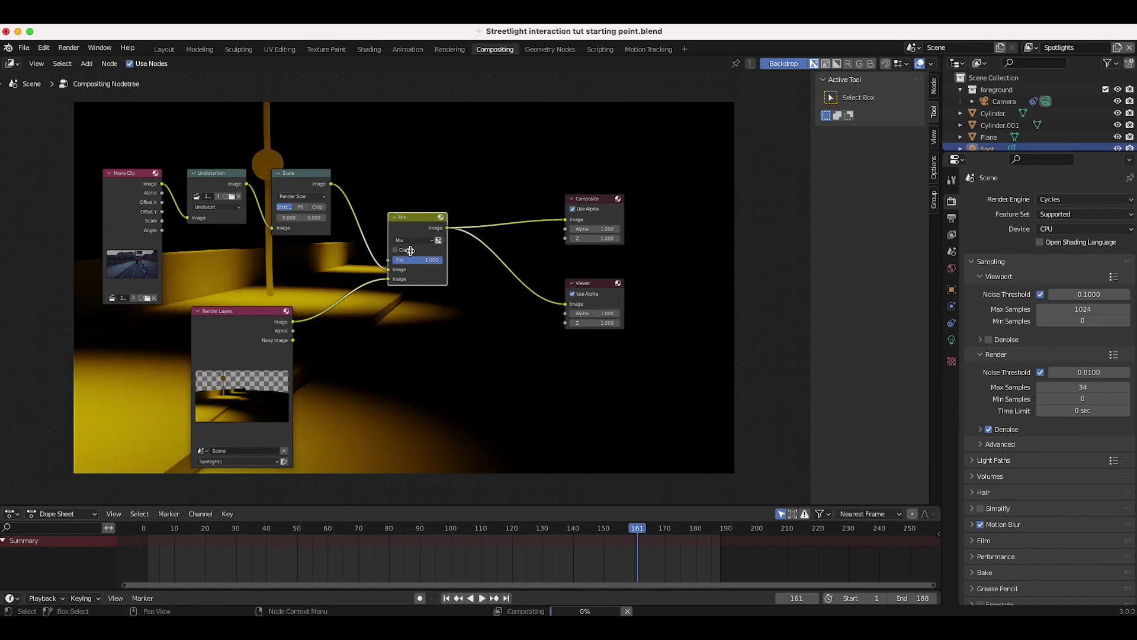
# Set the Mix node's blending mode to Overlay with a factor of about 0.533 and inspect the composite
pyautogui.scroll(5, 363, 291)
pyautogui.scroll(-5, 462, 175)
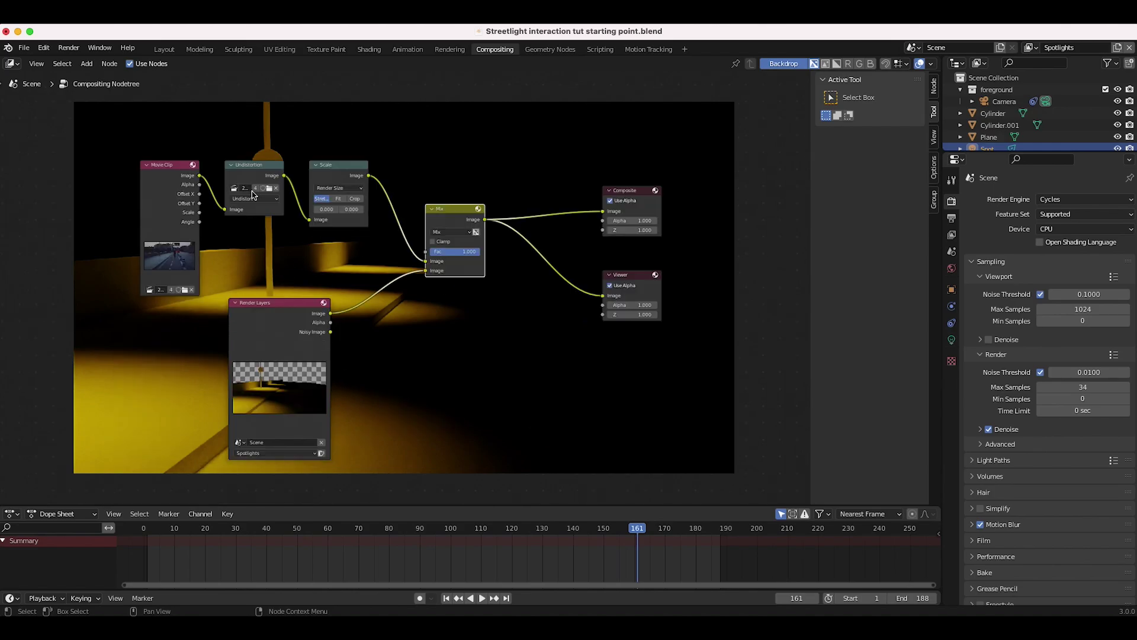
pyautogui.click(458, 233)
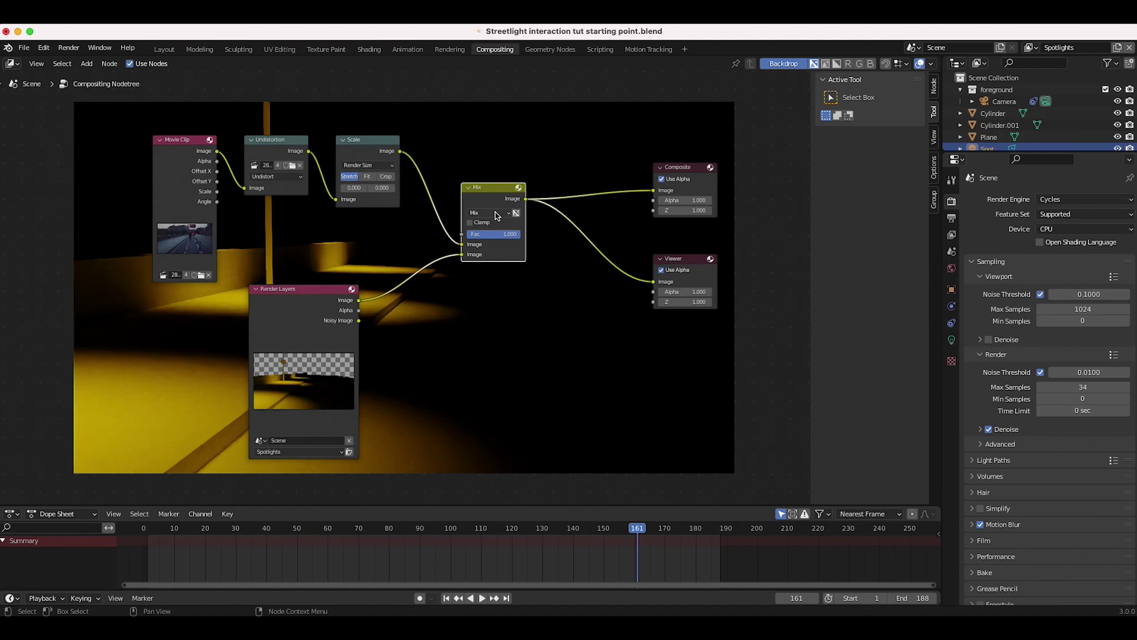
pyautogui.click(496, 214)
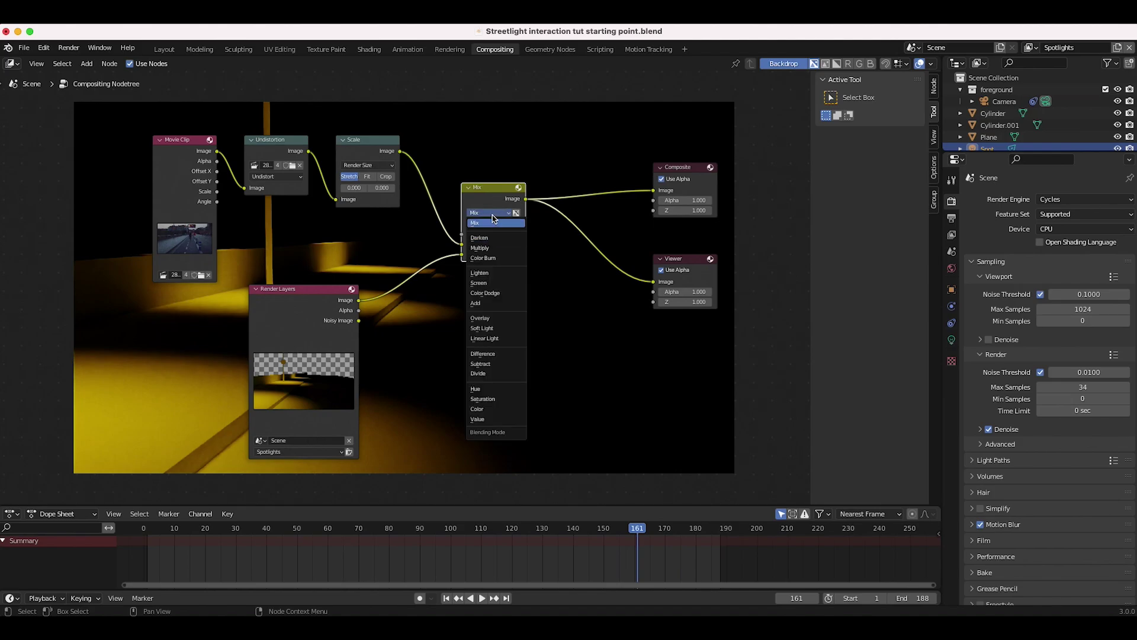
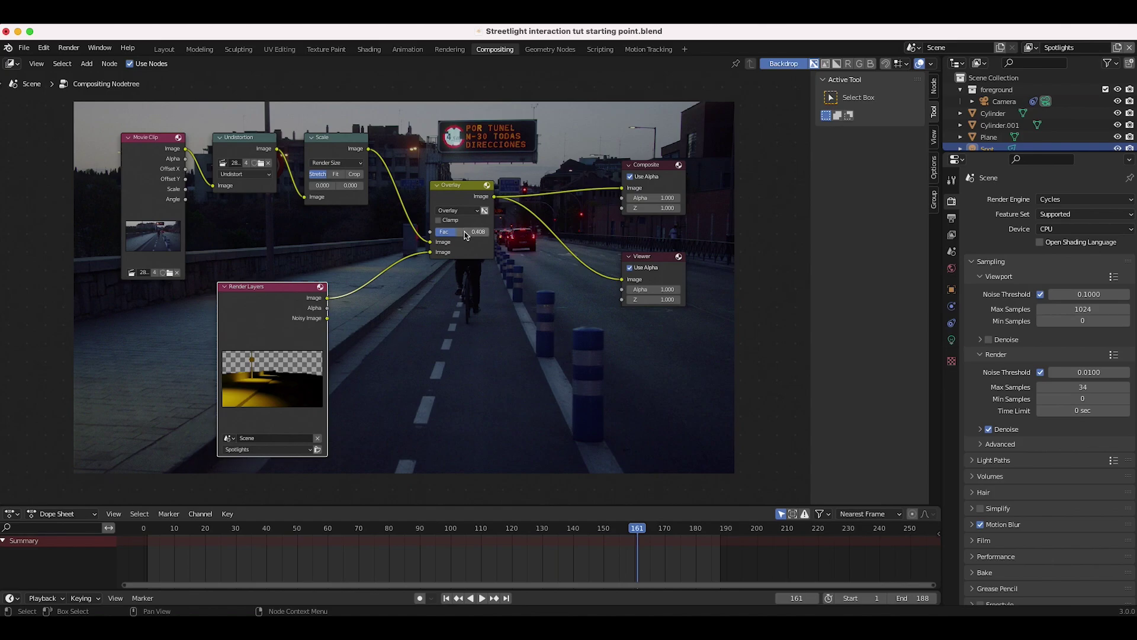
pyautogui.moveTo(457, 231); pyautogui.dragTo(463, 232)
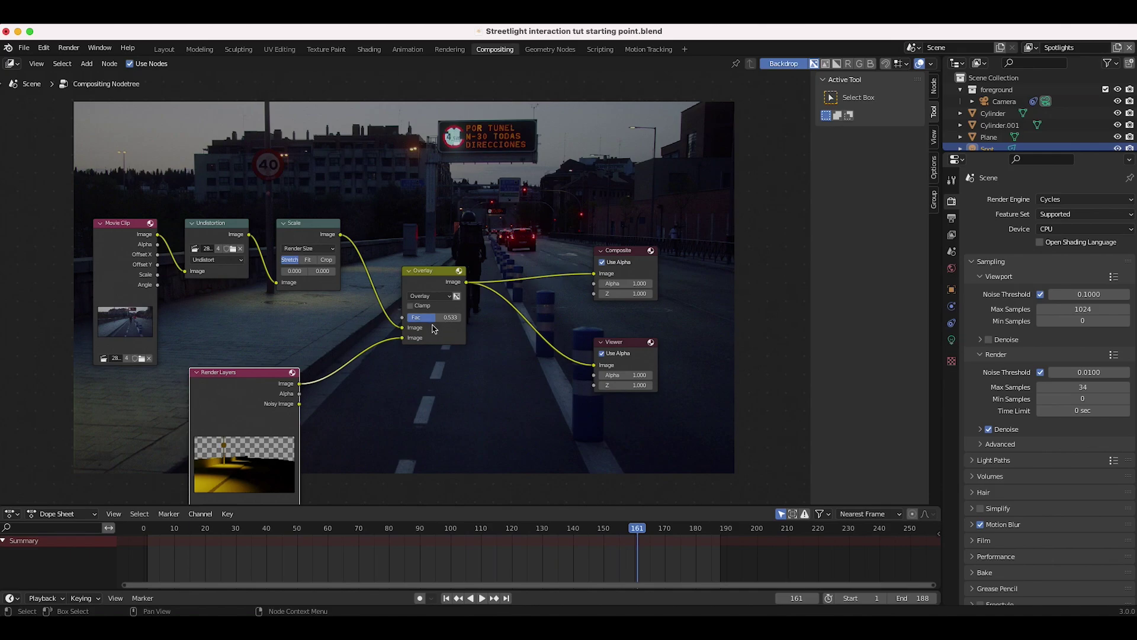
pyautogui.moveTo(432, 317); pyautogui.dragTo(407, 325, button='middle')
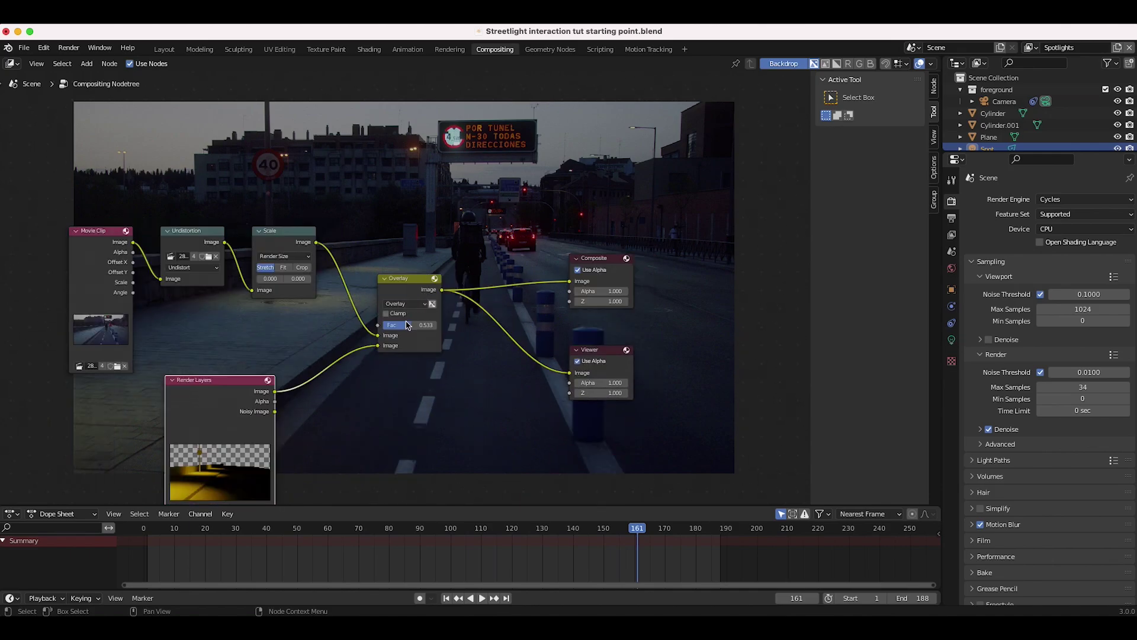
pyautogui.scroll(5, 457, 228)
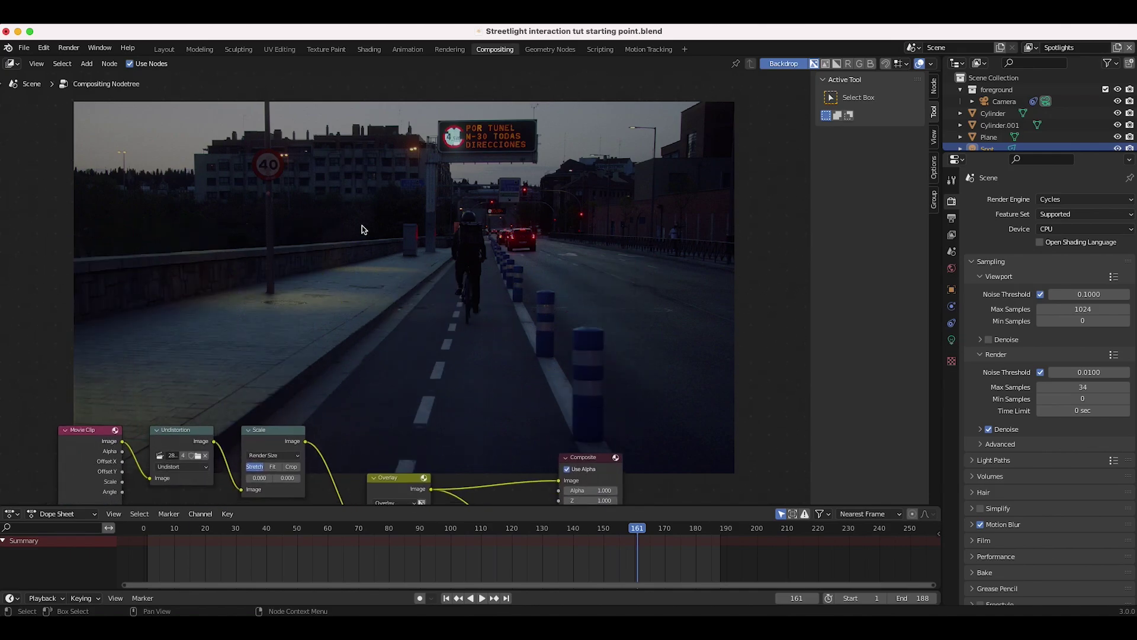
pyautogui.scroll(-7, 424, 225)
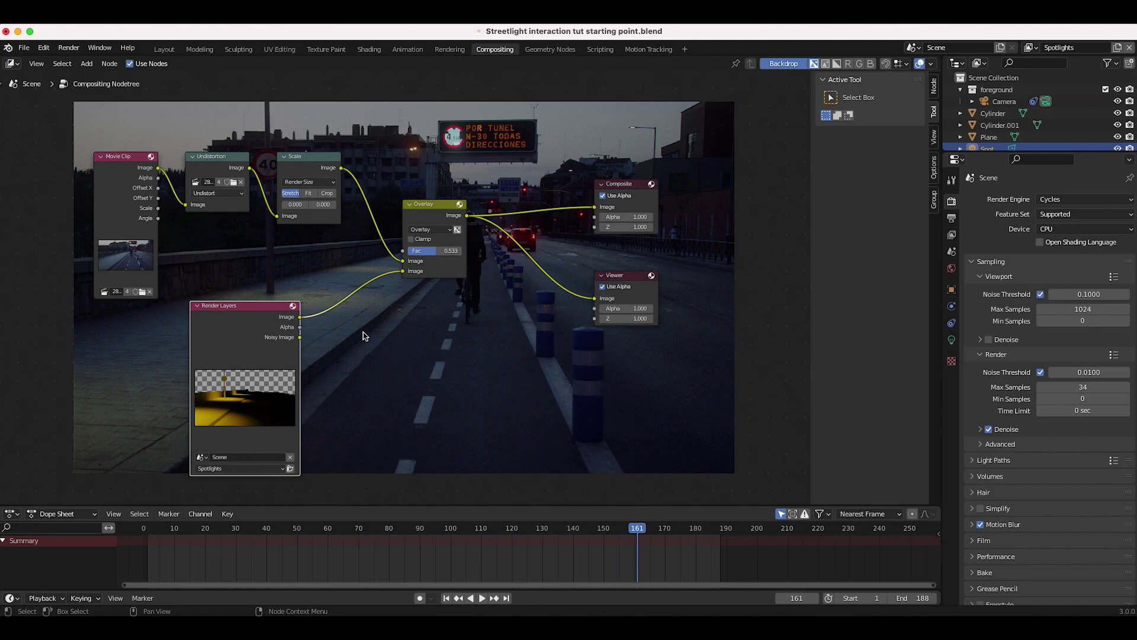
pyautogui.scroll(2, 381, 312)
# Try the Add and Screen blending modes on the mix node and examine how the light falls over the footage
pyautogui.click(428, 252)
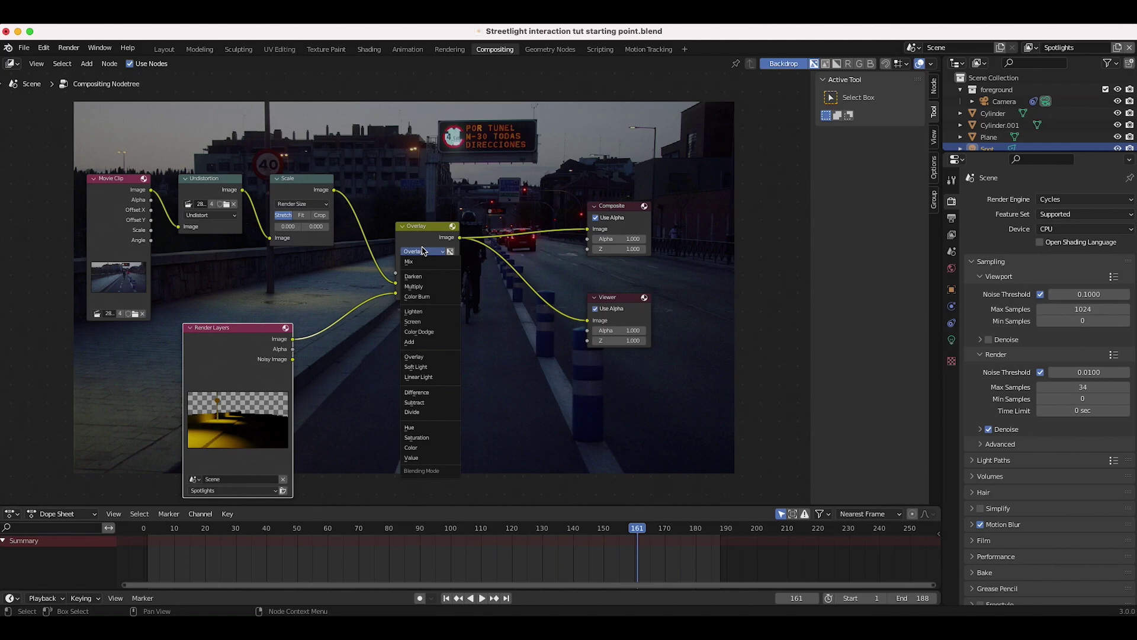
pyautogui.click(416, 343)
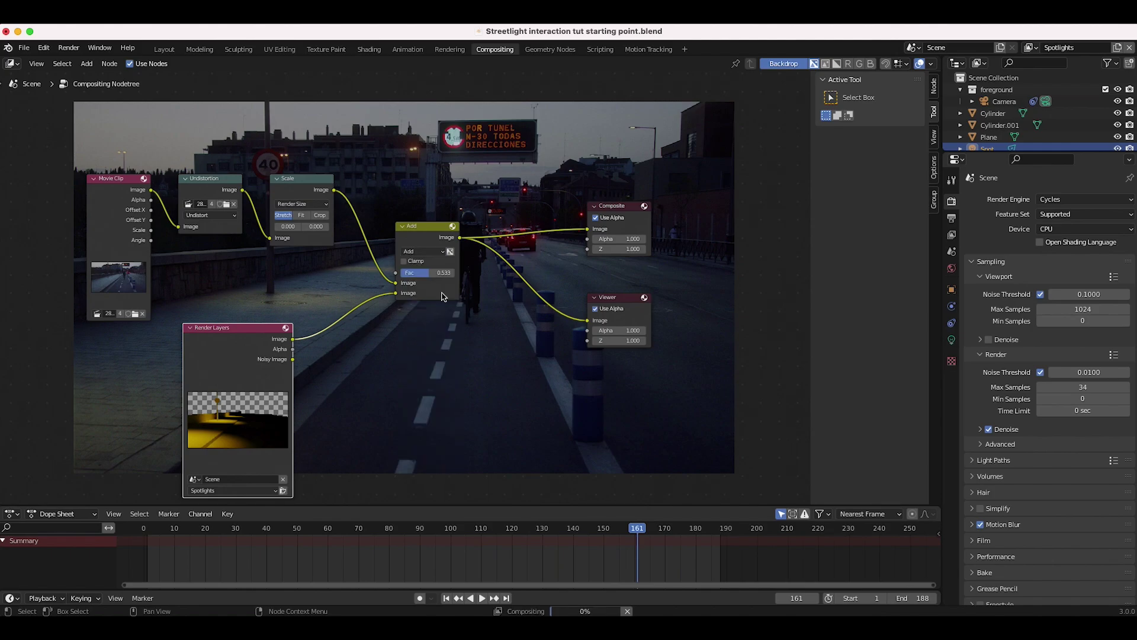
pyautogui.scroll(10, 521, 167)
pyautogui.hscroll(10, 521, 167)
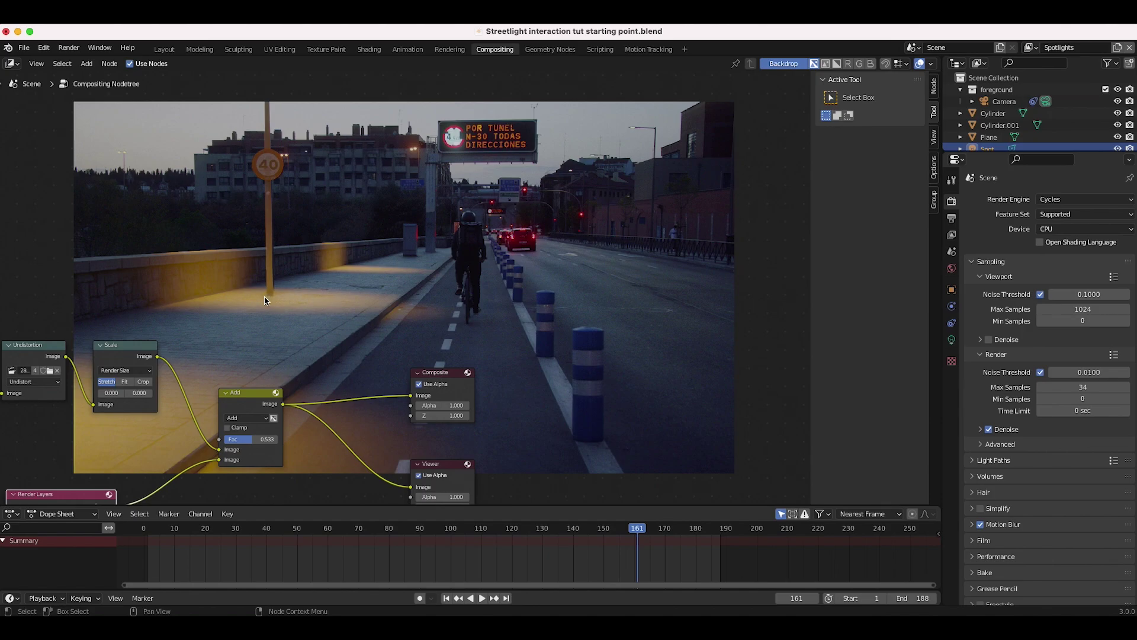
pyautogui.scroll(-10, 437, 335)
pyautogui.hscroll(-10, 438, 334)
pyautogui.scroll(17, 438, 335)
pyautogui.hscroll(5, 438, 334)
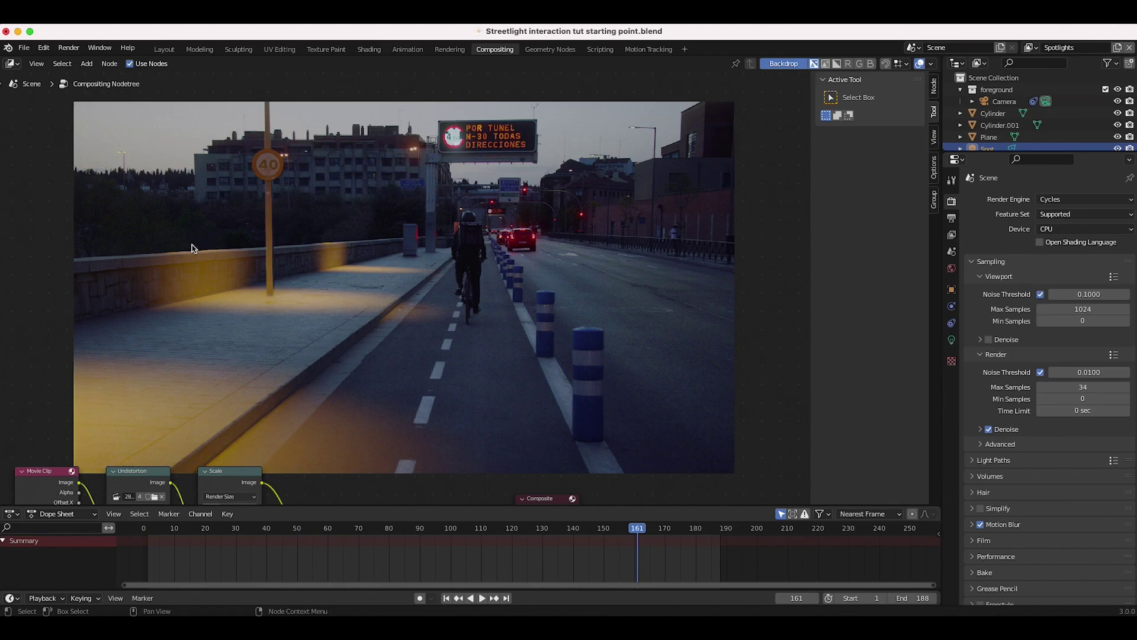
pyautogui.scroll(5, 420, 270)
pyautogui.scroll(-2, 421, 269)
pyautogui.hscroll(-5, 420, 270)
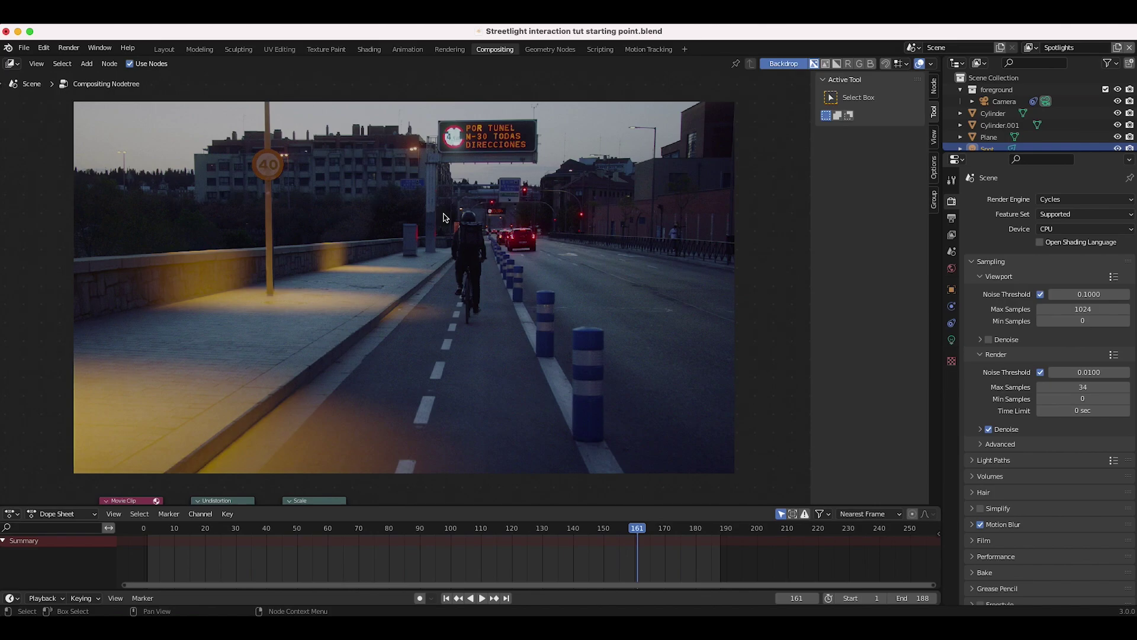
pyautogui.scroll(-3, 443, 213)
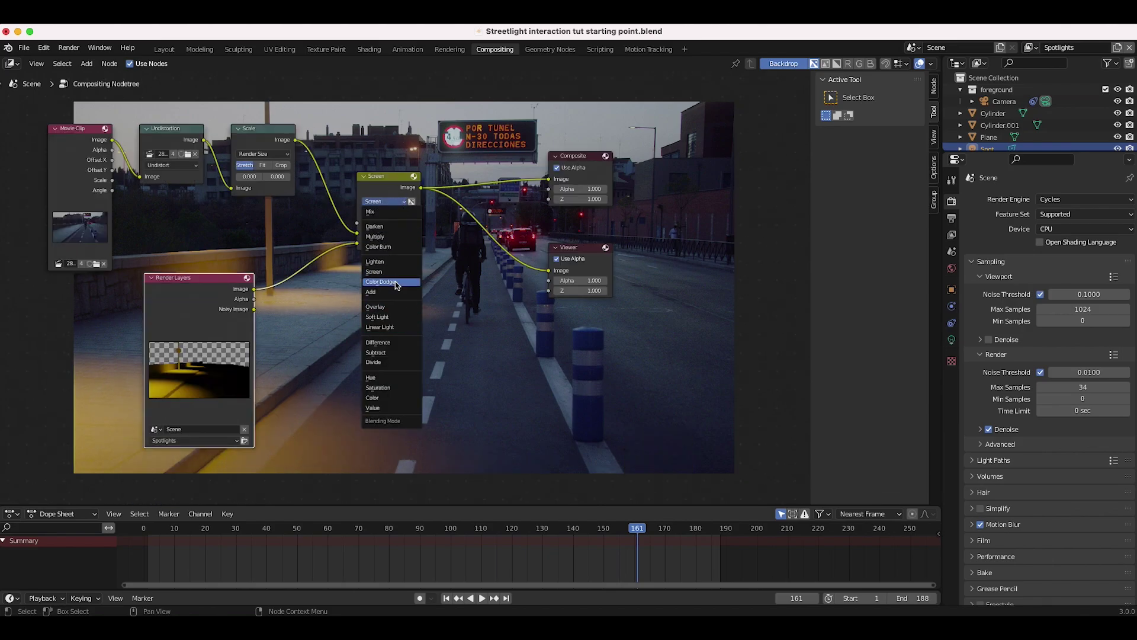
# Switch the mix node's blending mode back to Overlay and check the backdrop image
pyautogui.click(369, 307)
pyautogui.scroll(8, 330, 202)
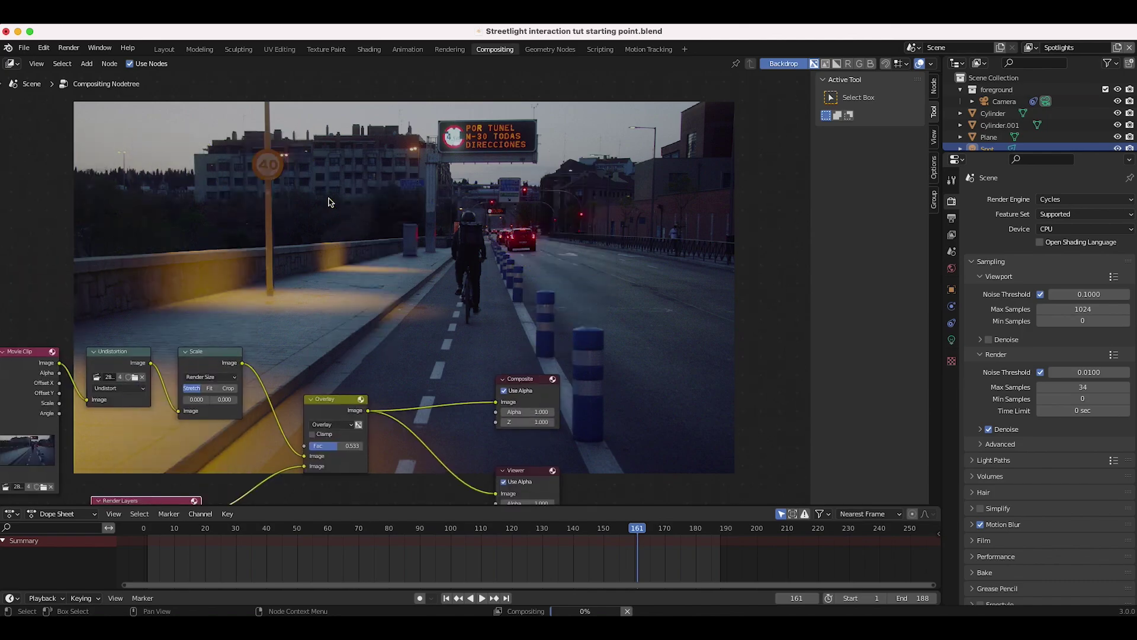
pyautogui.scroll(-8, 330, 202)
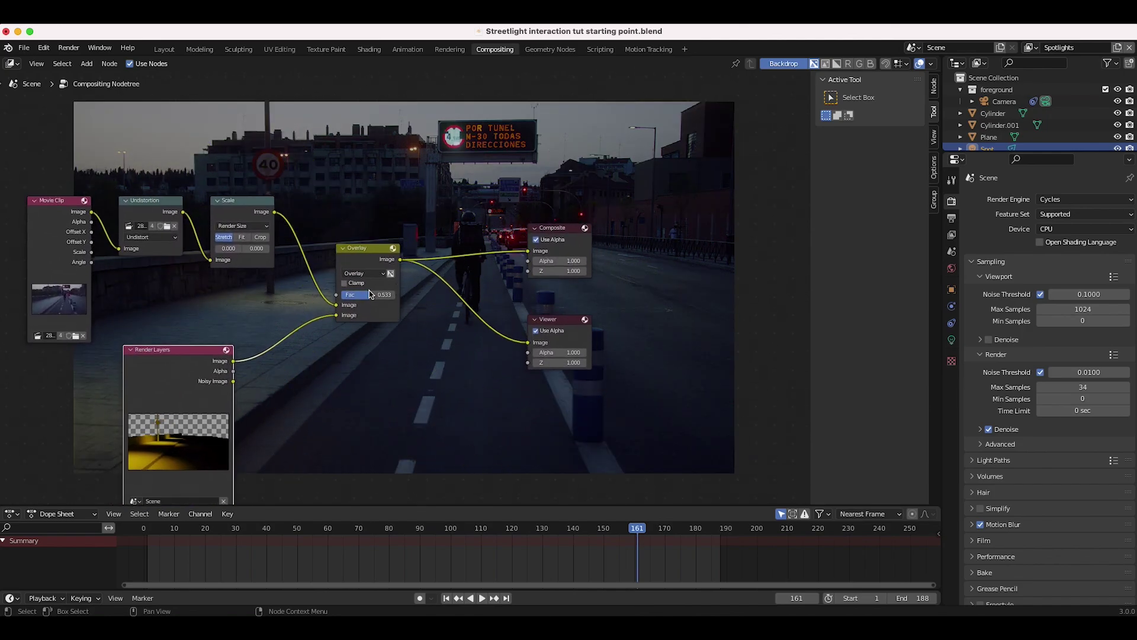
# Try lower Overlay factors of 0.4 and 0.35 on the mix node
pyautogui.moveTo(361, 300)
pyautogui.mouseDown()
pyautogui.moveTo(340, 299)
pyautogui.moveTo(364, 298)
pyautogui.mouseUp()
pyautogui.hscroll(-8, 365, 299)
pyautogui.scroll(4, 364, 298)
pyautogui.click(520, 376)
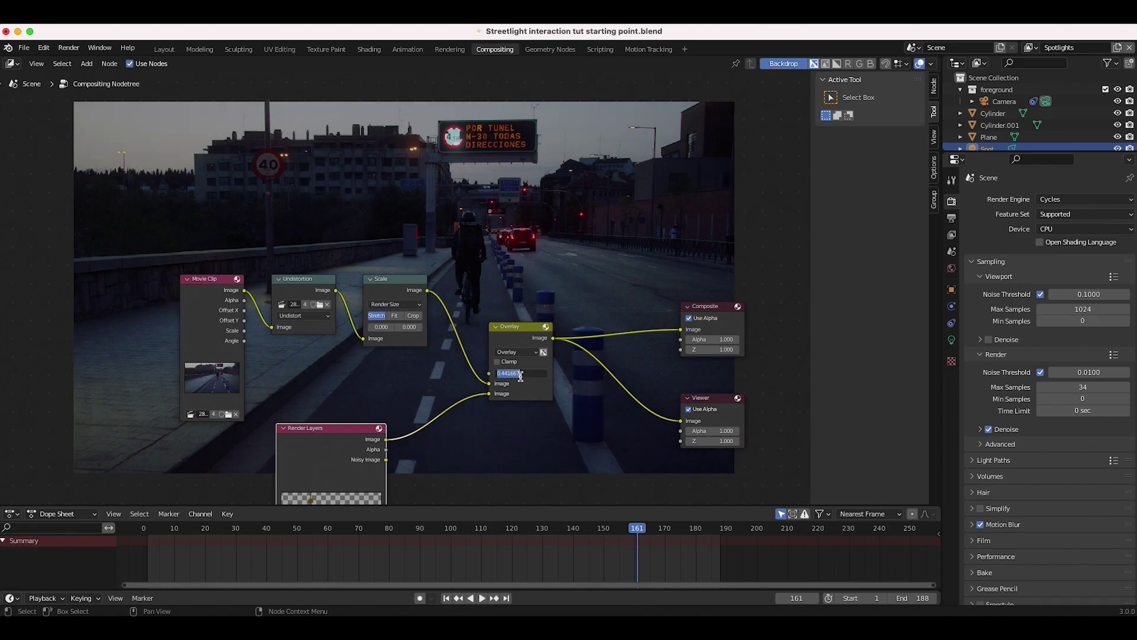
pyautogui.write('.4')
pyautogui.press('Return')
pyautogui.moveTo(548, 355); pyautogui.dragTo(410, 288, button='middle')
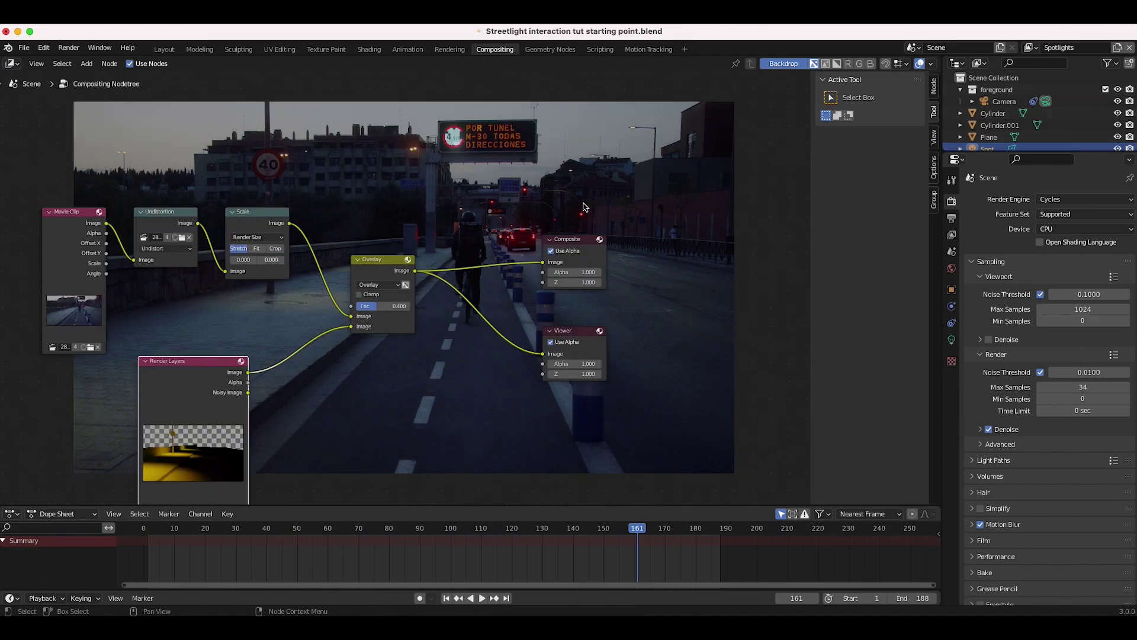
pyautogui.click(379, 306)
pyautogui.write('.35')
pyautogui.press('Return')
# Set the Overlay node's factor to 0.25 and inspect the composite
pyautogui.moveTo(384, 307); pyautogui.dragTo(478, 354, button='middle')
pyautogui.click(477, 354)
pyautogui.click(472, 357)
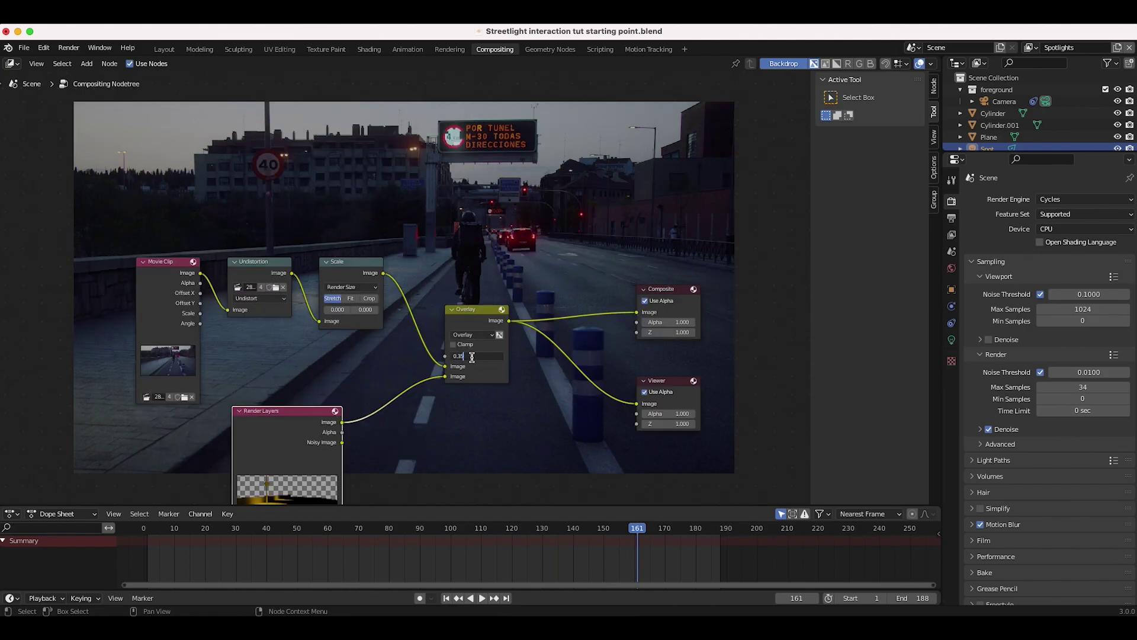
pyautogui.write('2')
pyautogui.write('5')
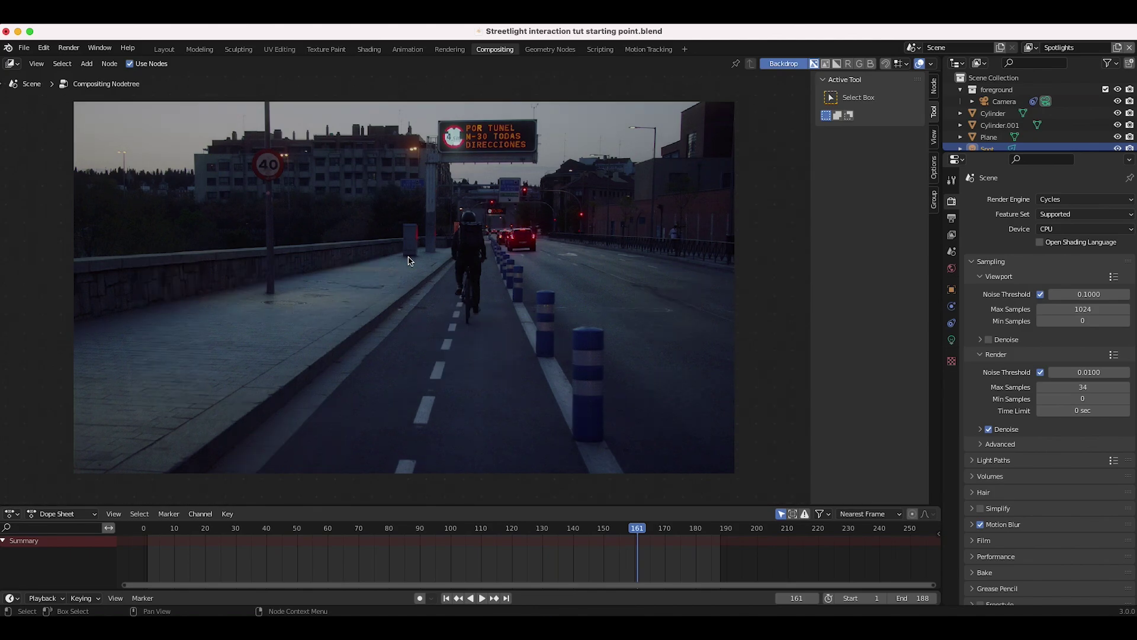
pyautogui.moveTo(370, 276); pyautogui.dragTo(318, 342, button='middle')
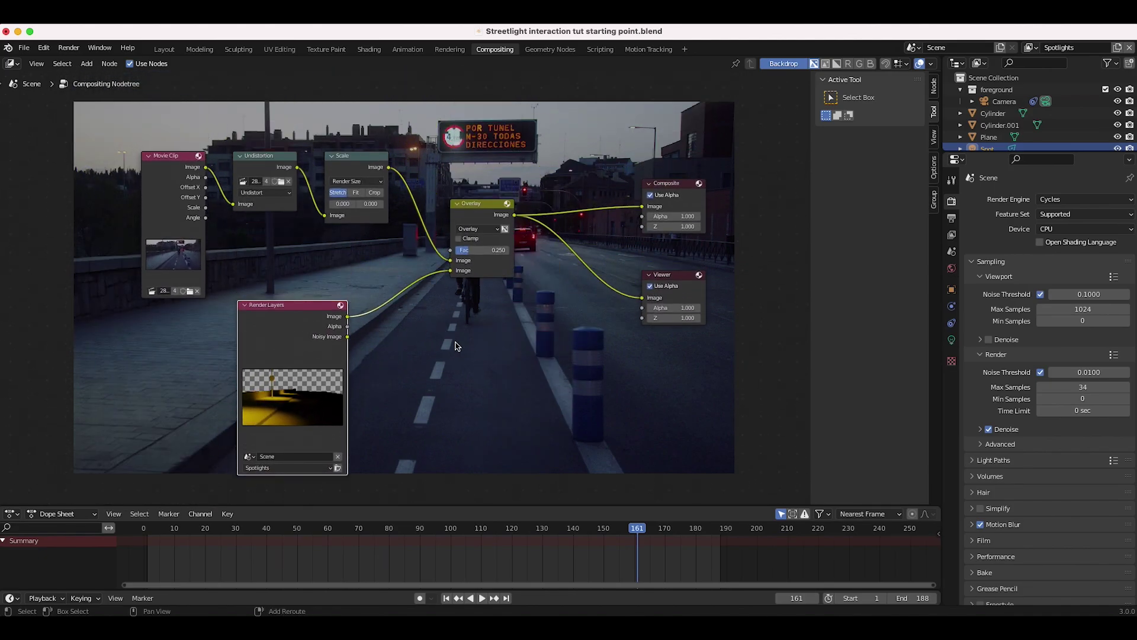
# Insert an RGB Curves node on the link between the Render Layers image and the Overlay node
pyautogui.hotkey('shift', 'a')
pyautogui.moveTo(427, 340)
pyautogui.click(503, 470)
pyautogui.click(383, 282)
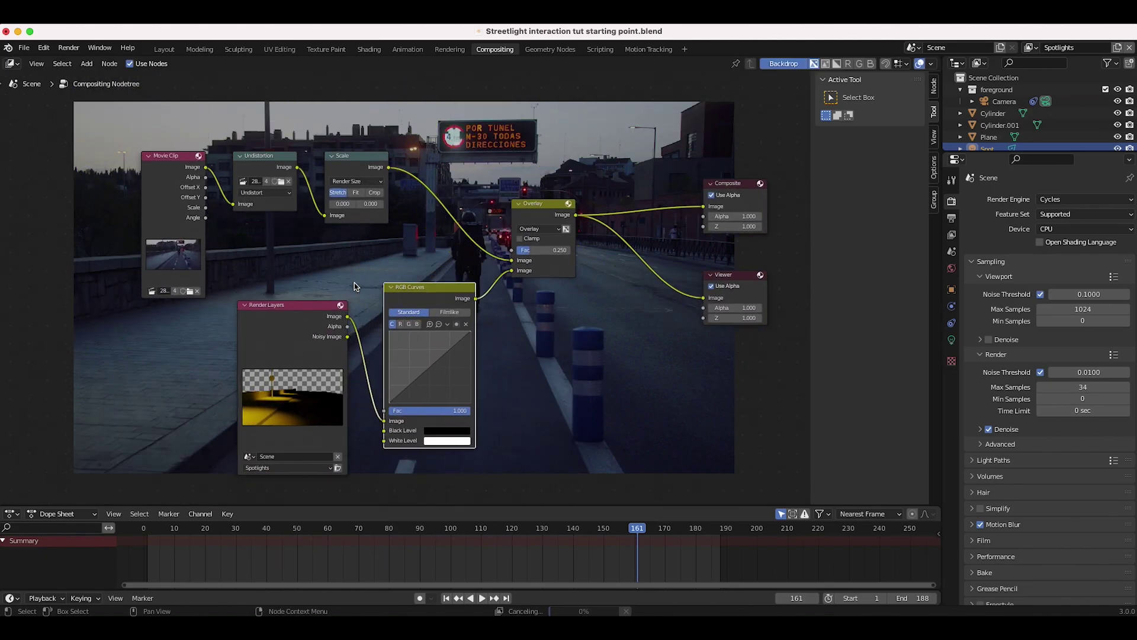
# Brighten the spotlight render by raising a combined-curve point in RGB Curves to about X 0.278, Y 0.831
pyautogui.moveTo(423, 373); pyautogui.dragTo(419, 343)
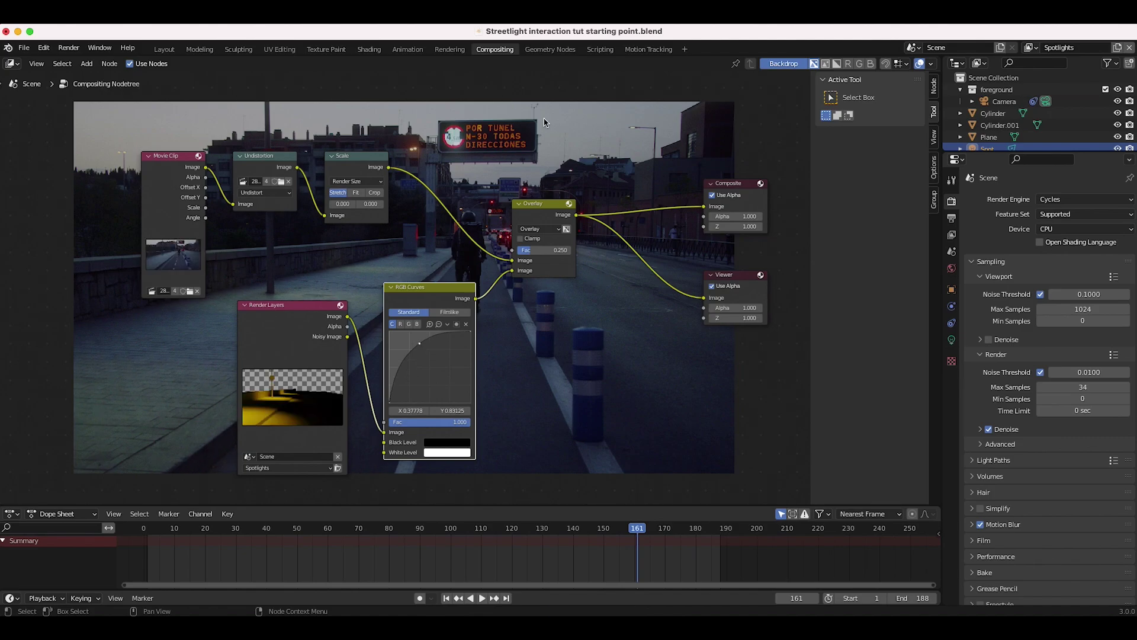
pyautogui.scroll(5, 544, 123)
pyautogui.scroll(-10, 347, 311)
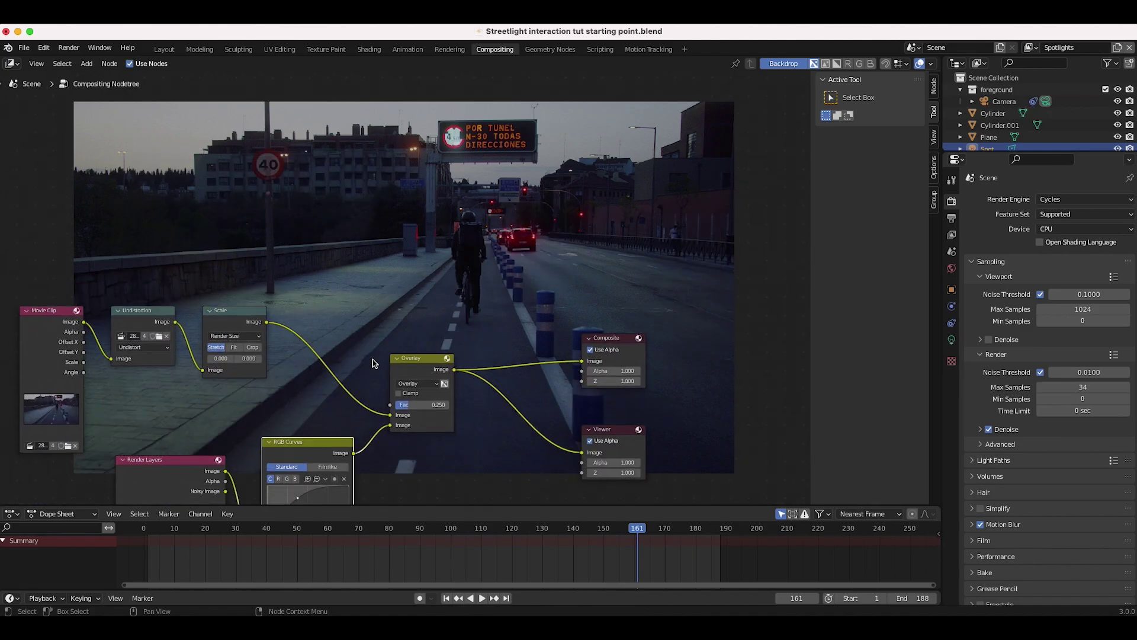
pyautogui.scroll(10, 450, 224)
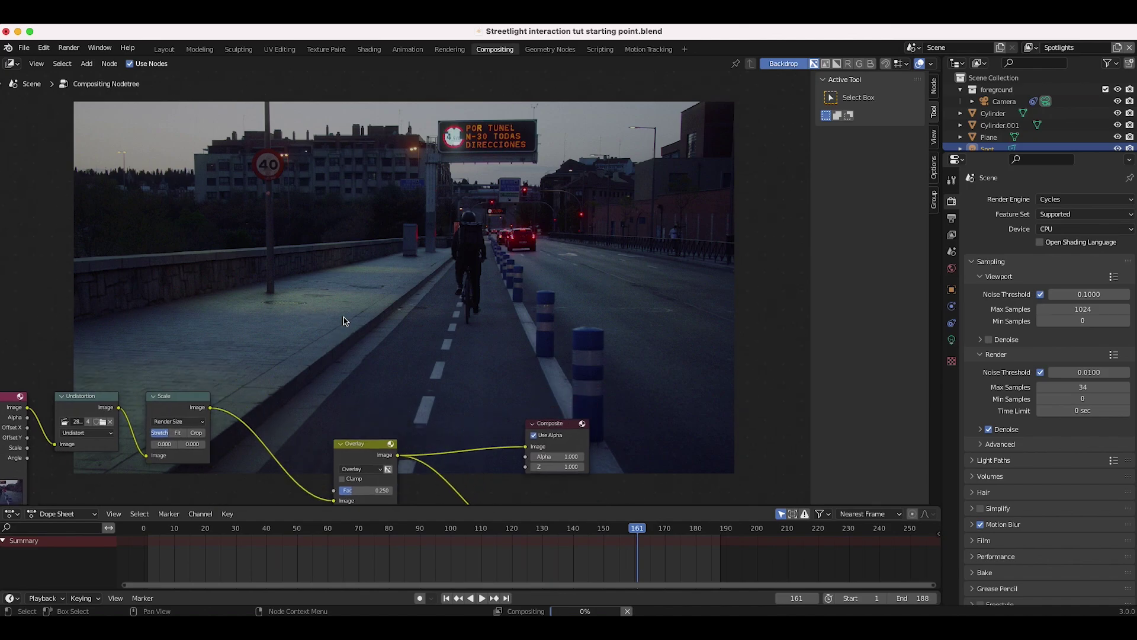
pyautogui.scroll(-9, 521, 338)
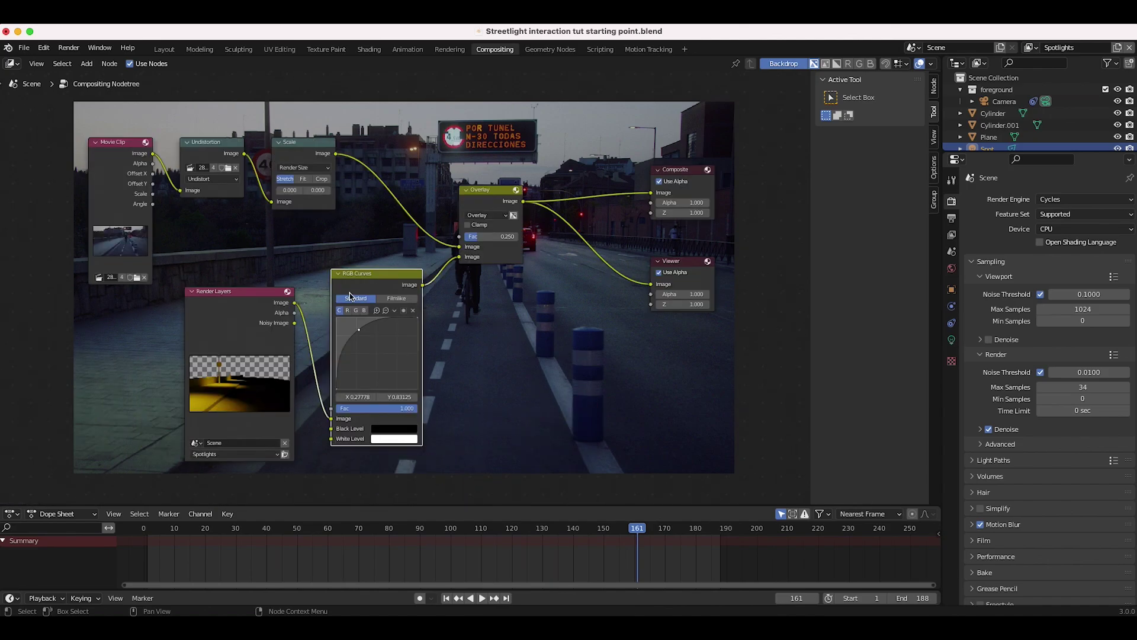
# Move the Render Layers and RGB Curves nodes away from Overlay and insert a Color Balance node between RGB Curves and Overlay
pyautogui.moveTo(264, 313); pyautogui.dragTo(152, 350)
pyautogui.moveTo(407, 286); pyautogui.dragTo(294, 316)
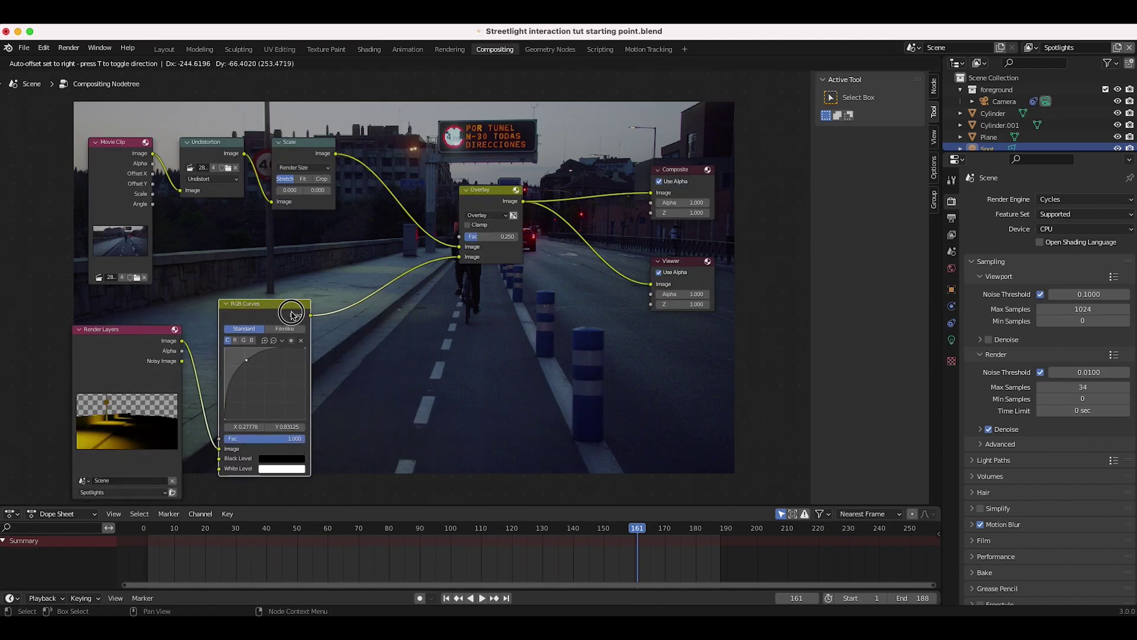
pyautogui.hotkey('shift', 'a')
pyautogui.moveTo(294, 312)
pyautogui.click(352, 335)
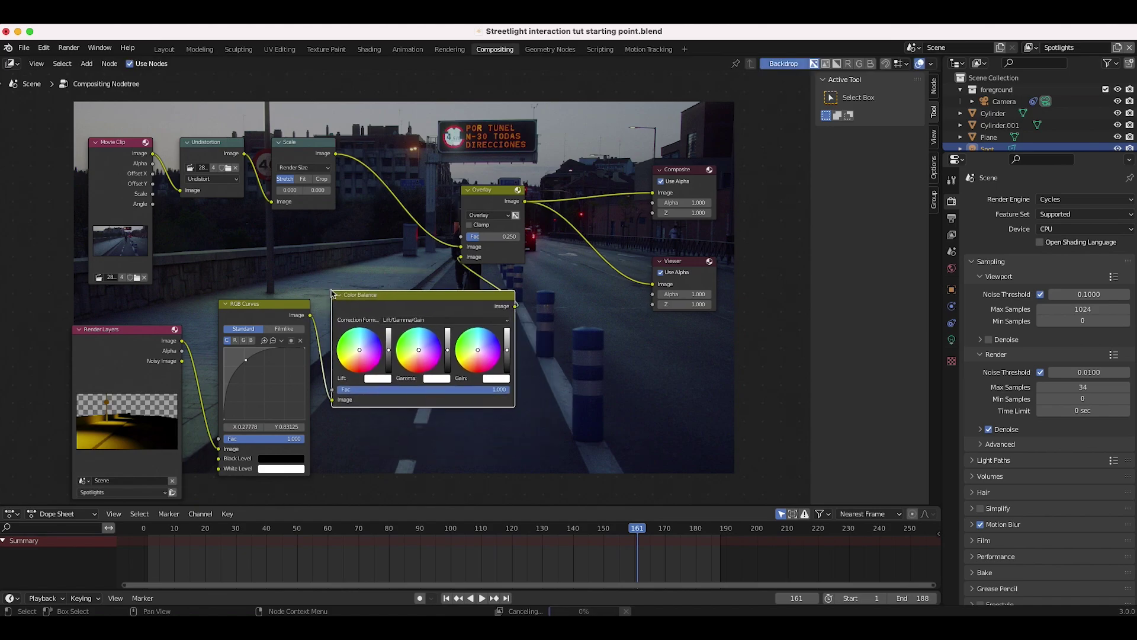
# Tint the Color Balance gain slightly warm and set the Overlay factor to 0.4
pyautogui.click(364, 297)
pyautogui.scroll(11, 535, 230)
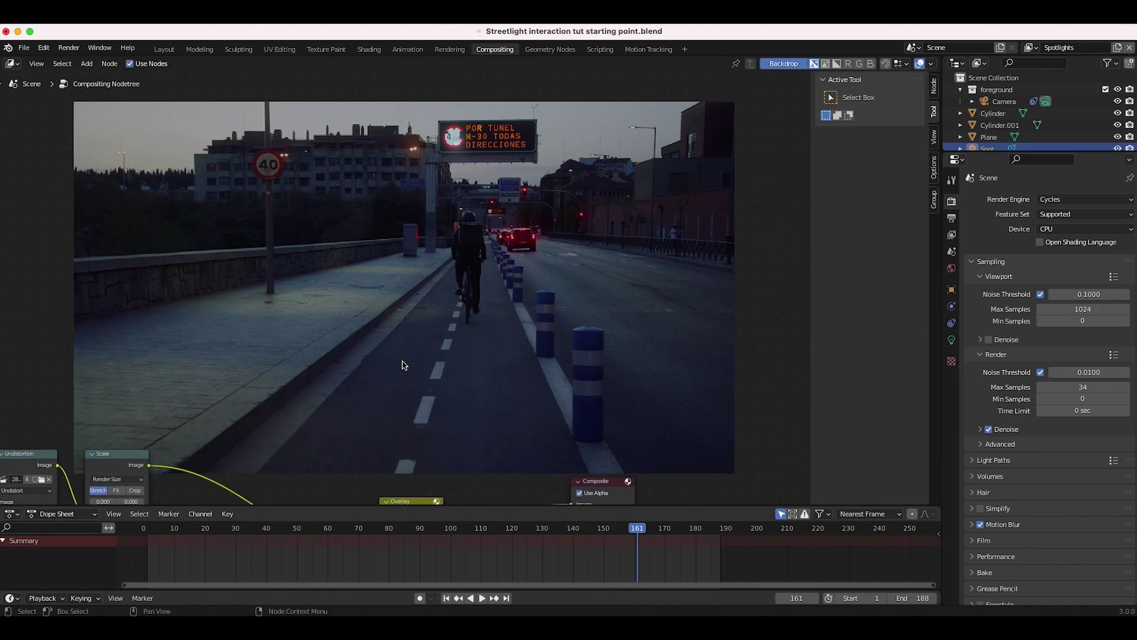
pyautogui.scroll(-10, 402, 365)
pyautogui.click(416, 197)
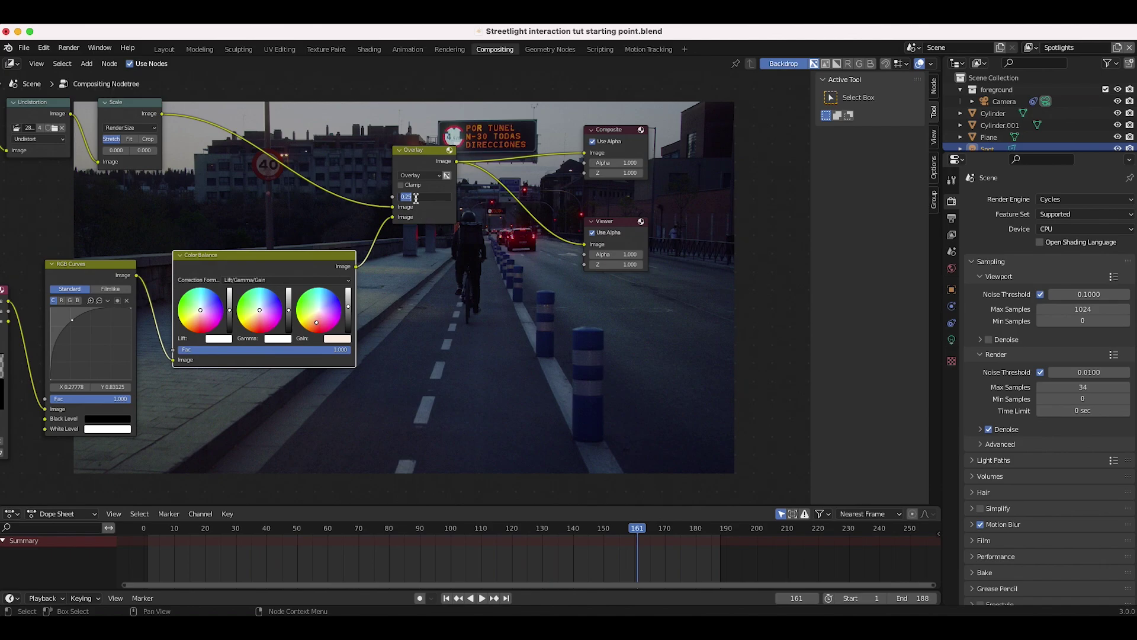
pyautogui.write('1')
pyautogui.press('Return')
pyautogui.scroll(10, 303, 167)
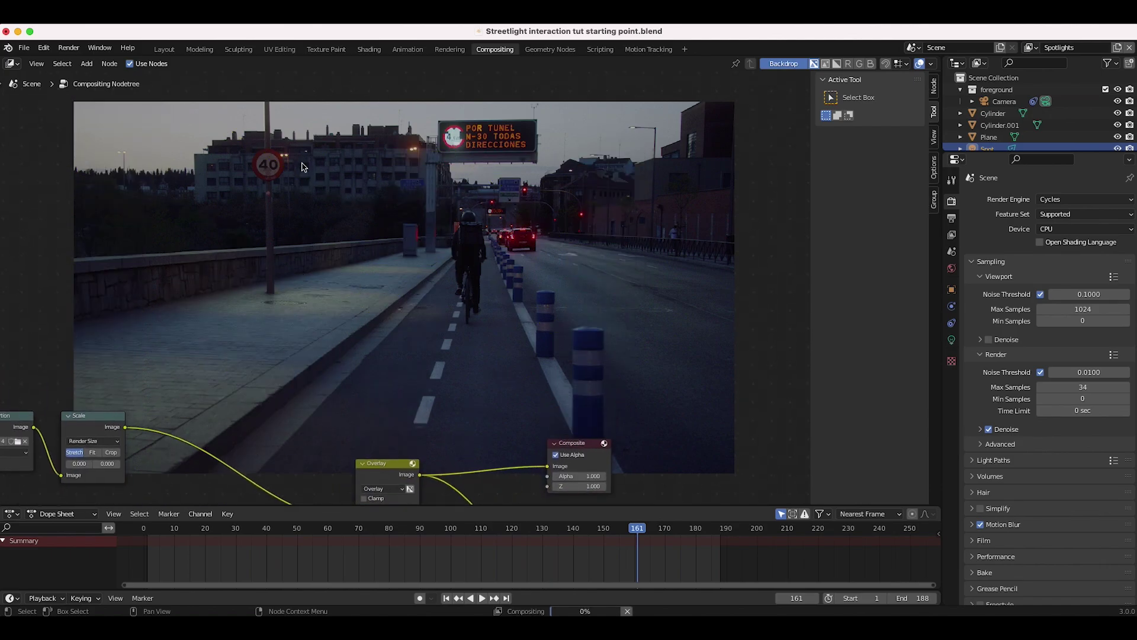
pyautogui.scroll(-10, 229, 305)
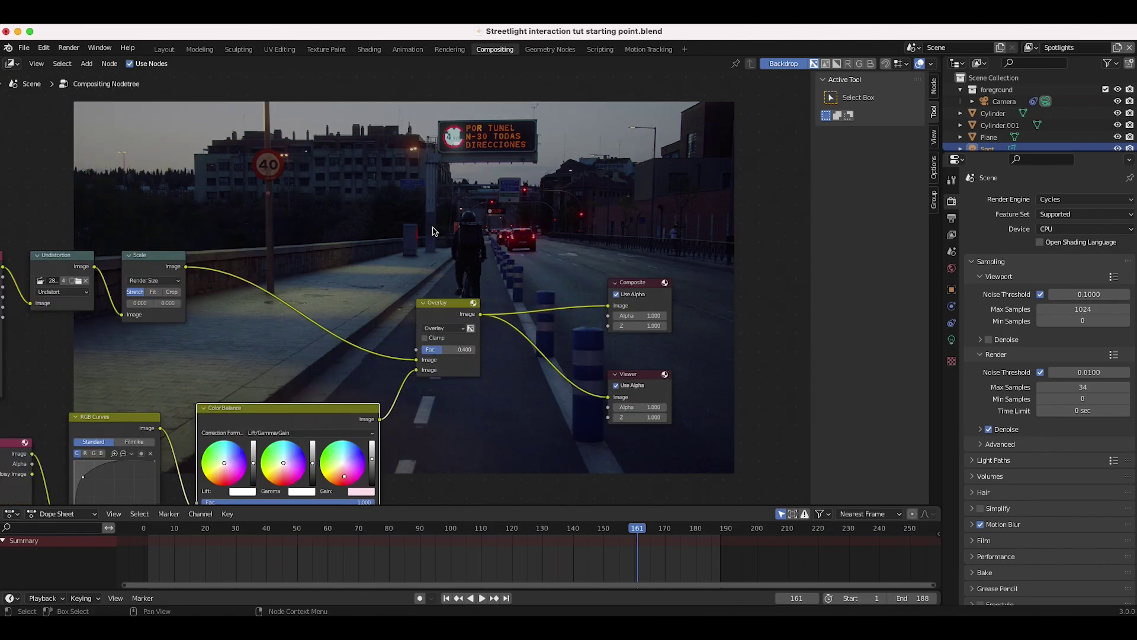
# Move the RGB Curves point to about X 0.067, Y 0.756 and raise the Overlay factor to 0.7
pyautogui.hscroll(-8, 335, 263)
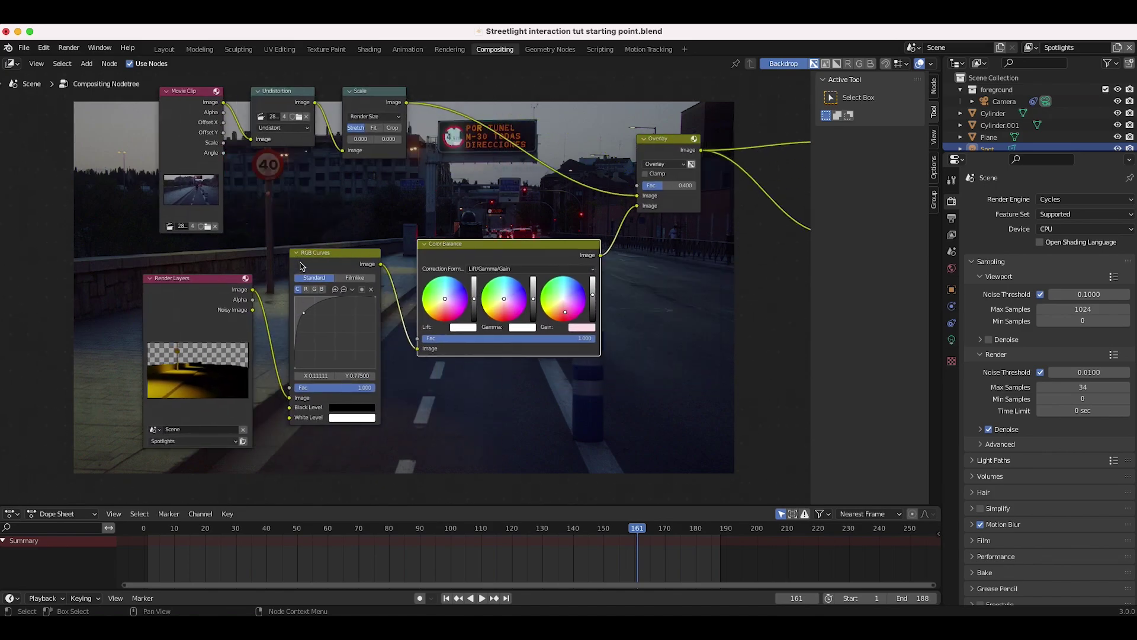
pyautogui.scroll(10, 300, 266)
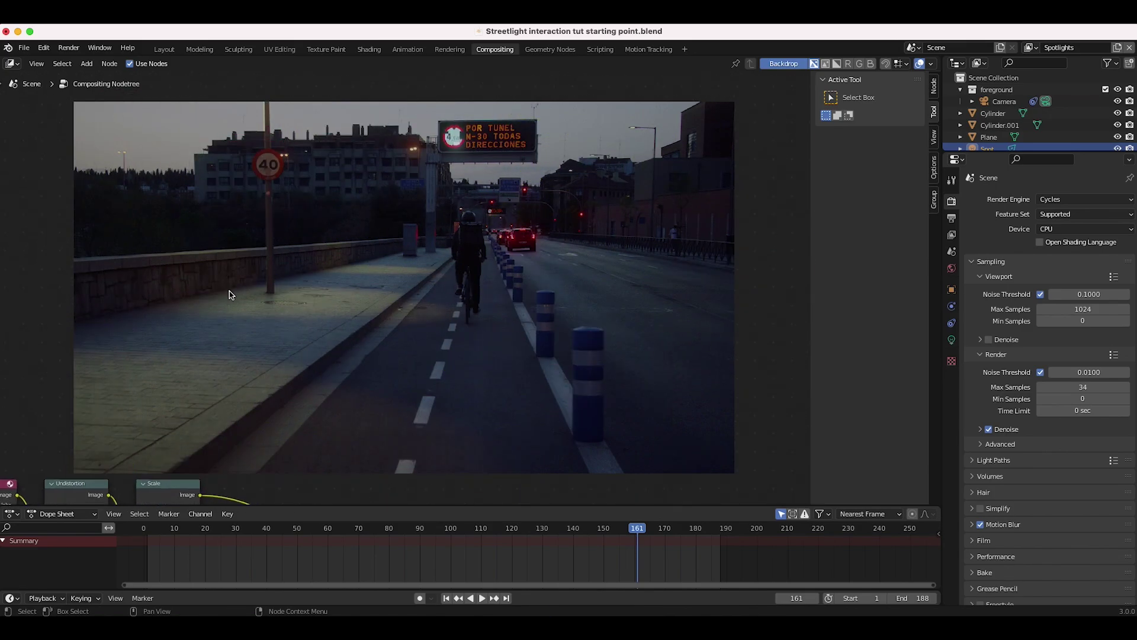
pyautogui.scroll(-7, 228, 292)
pyautogui.scroll(7, 403, 264)
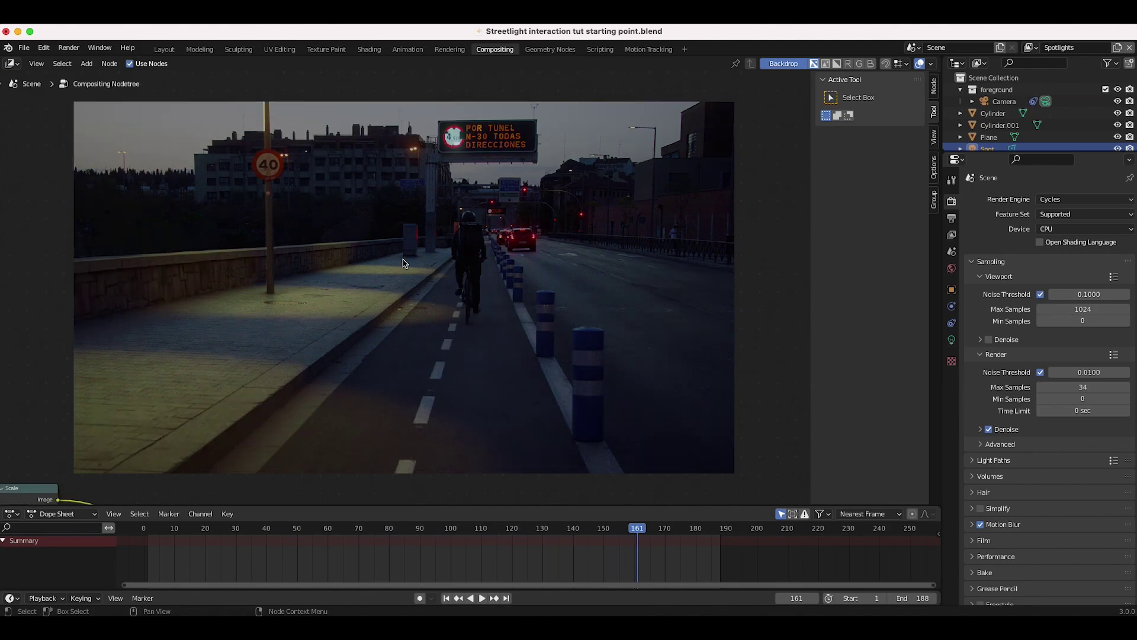
pyautogui.scroll(-9, 434, 353)
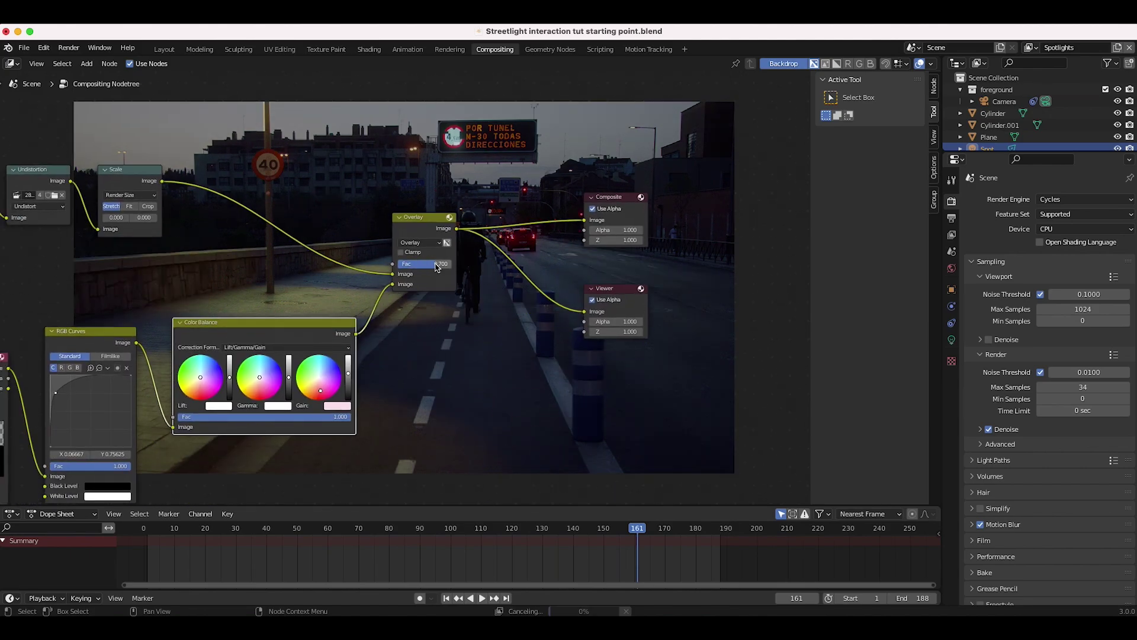
pyautogui.scroll(5, 504, 180)
pyautogui.scroll(3, 503, 180)
pyautogui.scroll(-10, 403, 363)
pyautogui.hscroll(-7, 442, 295)
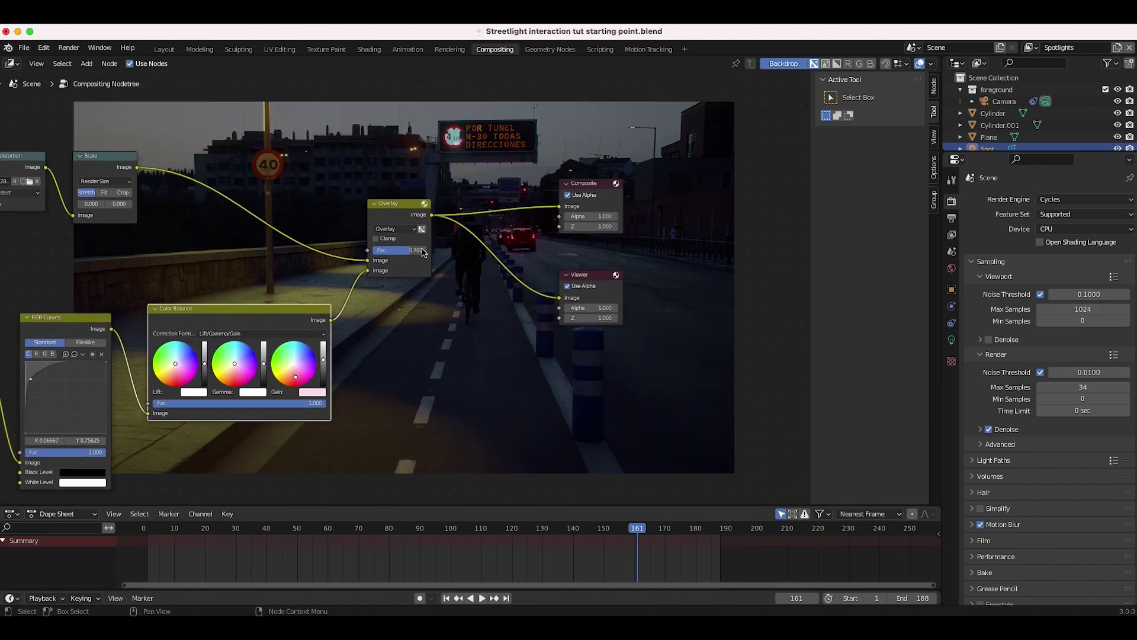
# Soften the spotlight with the curve point at about X 0.061, Y 0.644 and the Overlay factor at 0.533
pyautogui.scroll(9, 323, 289)
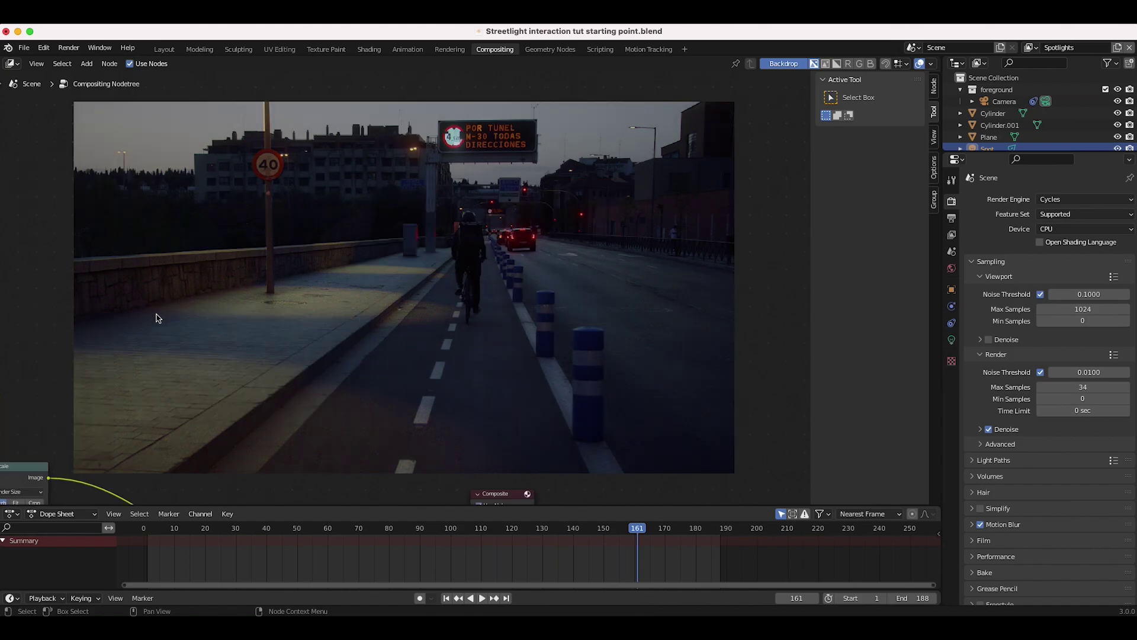
pyautogui.scroll(-4, 329, 346)
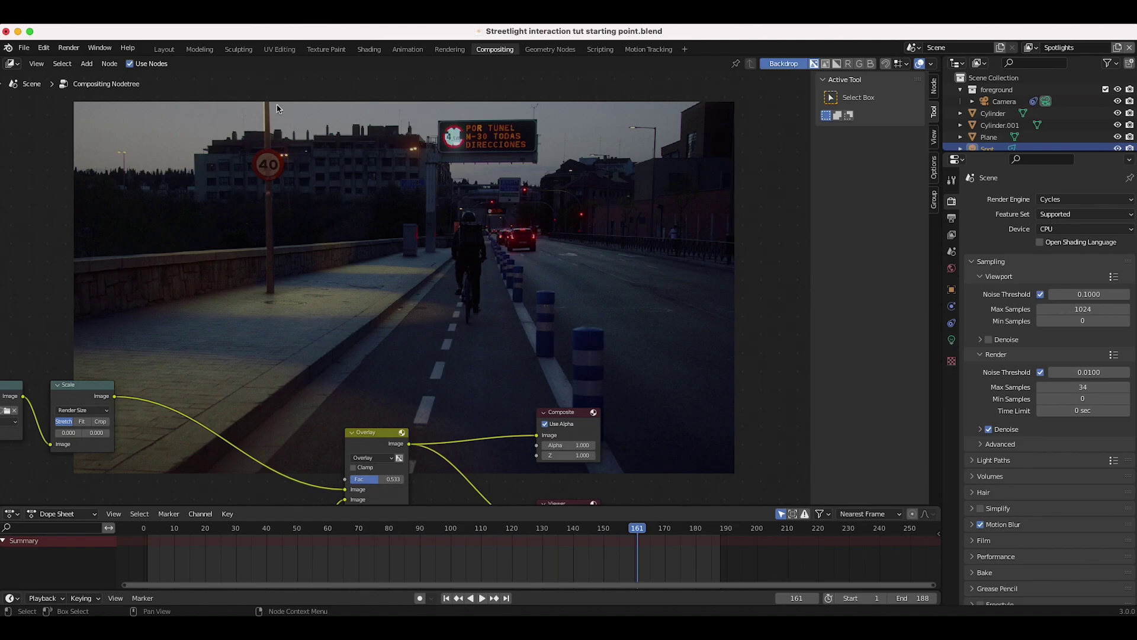
pyautogui.hscroll(-3, 367, 248)
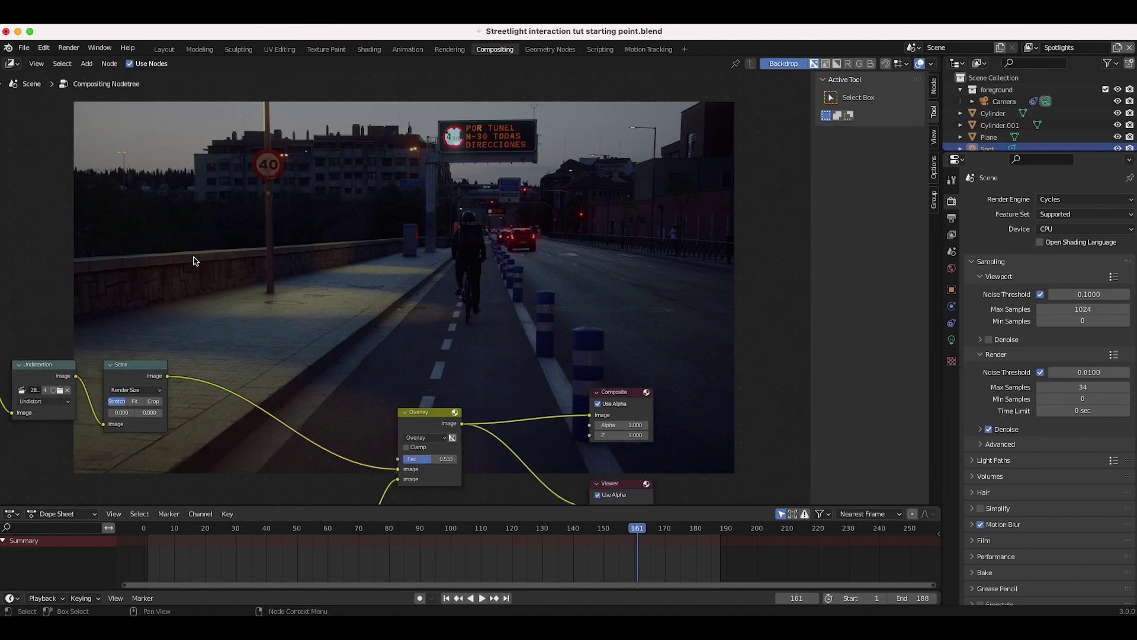
pyautogui.scroll(-3, 223, 251)
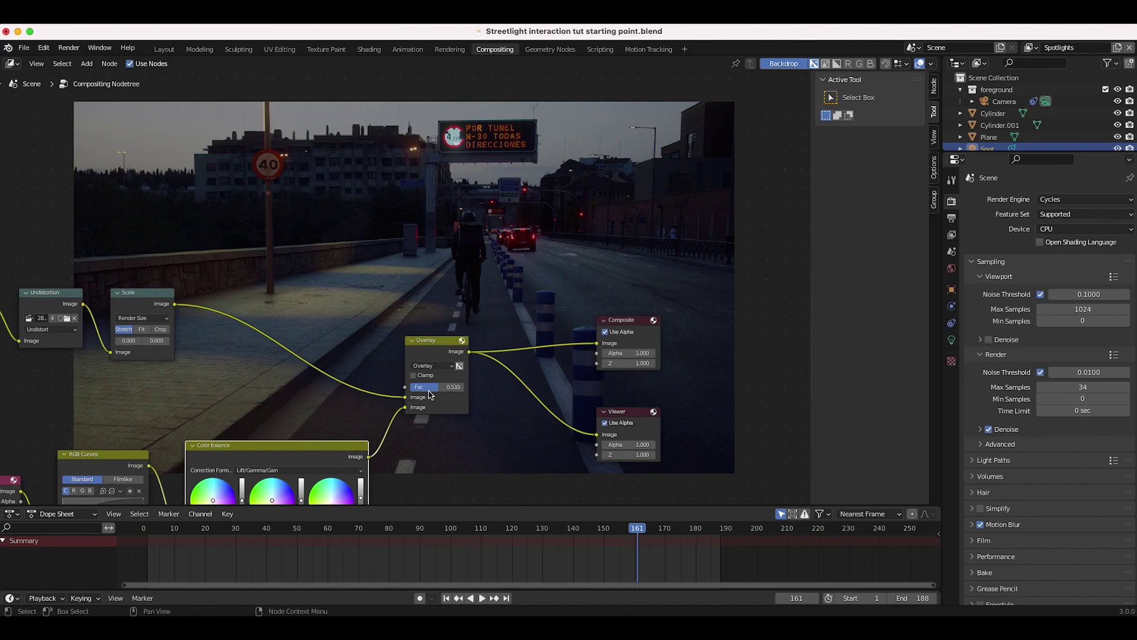
# Try the Overlay factor at 1 to judge the full-strength spotlight effect on the wall and pavement
pyautogui.moveTo(432, 386); pyautogui.dragTo(469, 386)
pyautogui.scroll(2, 231, 244)
pyautogui.hscroll(-1, 231, 244)
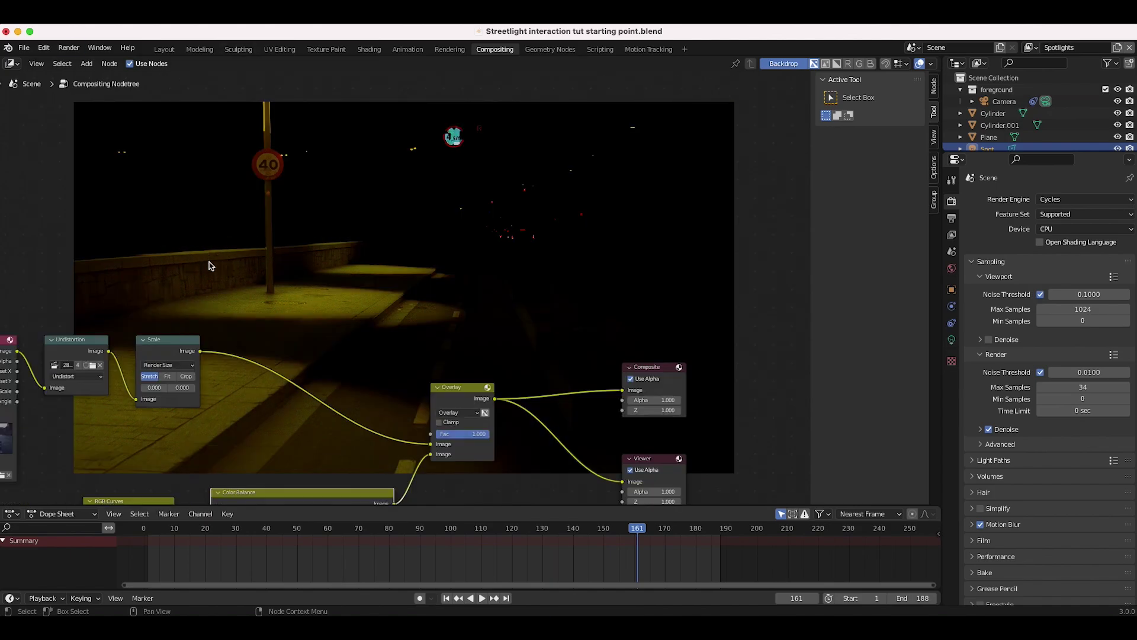
pyautogui.hscroll(4, 264, 306)
pyautogui.scroll(-1, 264, 306)
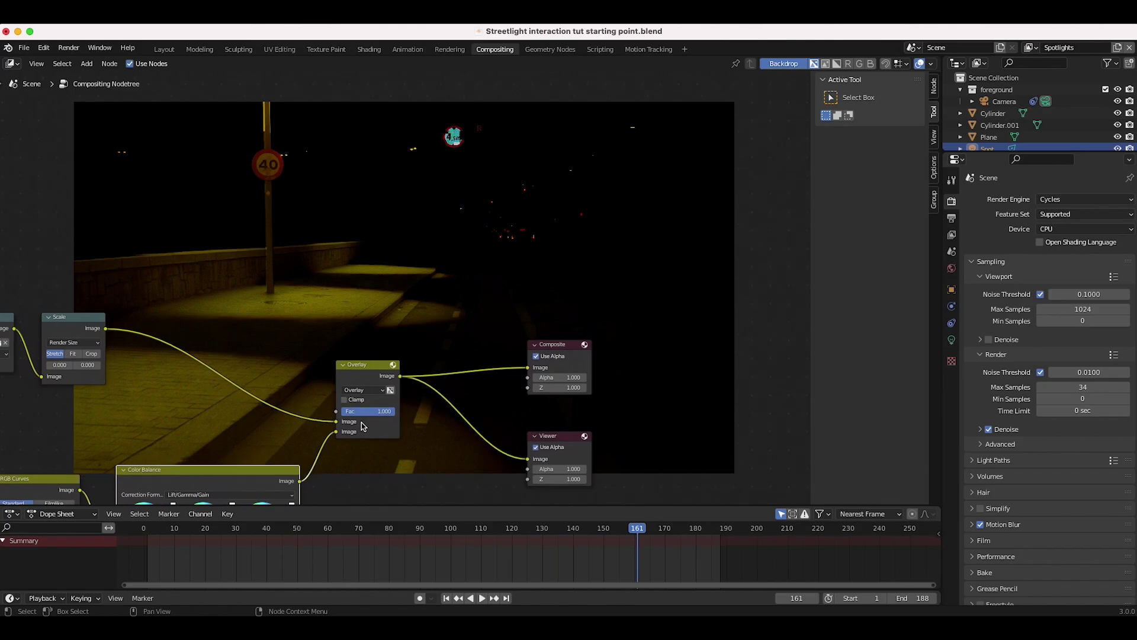
# Set the Overlay factor to 0.583 and shift the Color Balance gain toward light pink
pyautogui.moveTo(378, 412); pyautogui.dragTo(359, 412)
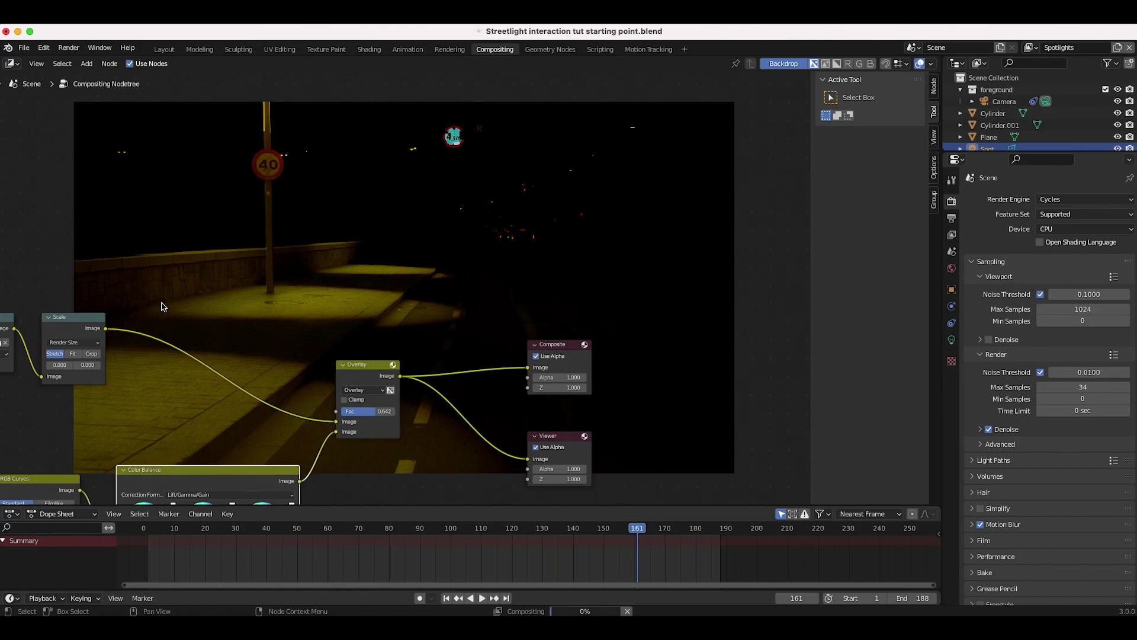
pyautogui.moveTo(361, 411); pyautogui.dragTo(357, 411)
pyautogui.scroll(-4, 226, 335)
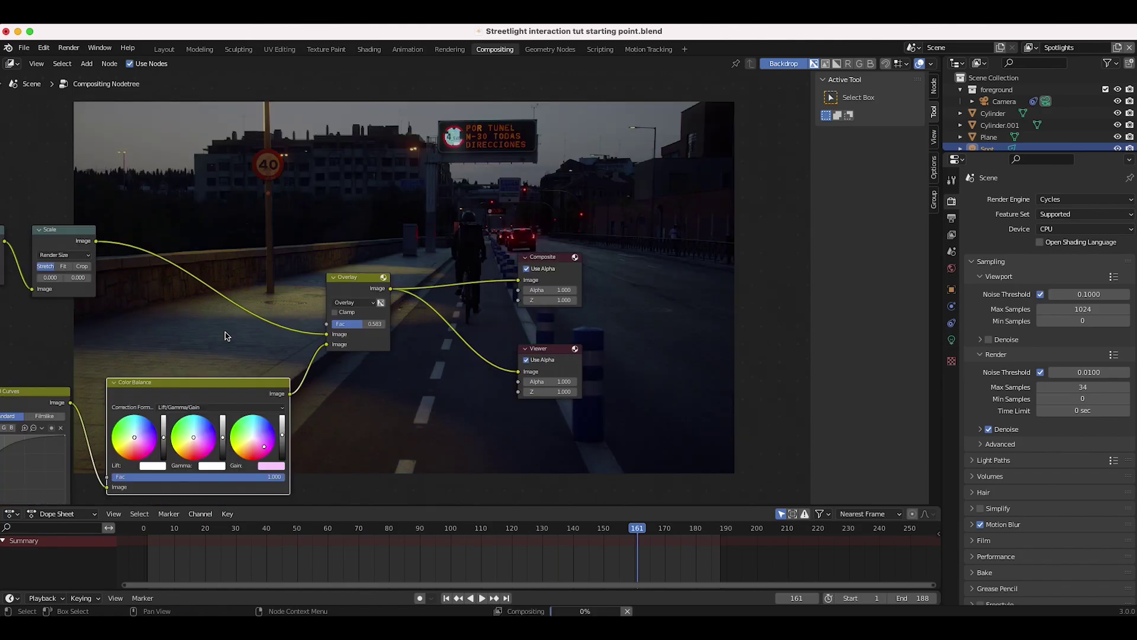
pyautogui.scroll(5, 226, 336)
pyautogui.hscroll(-7, 226, 335)
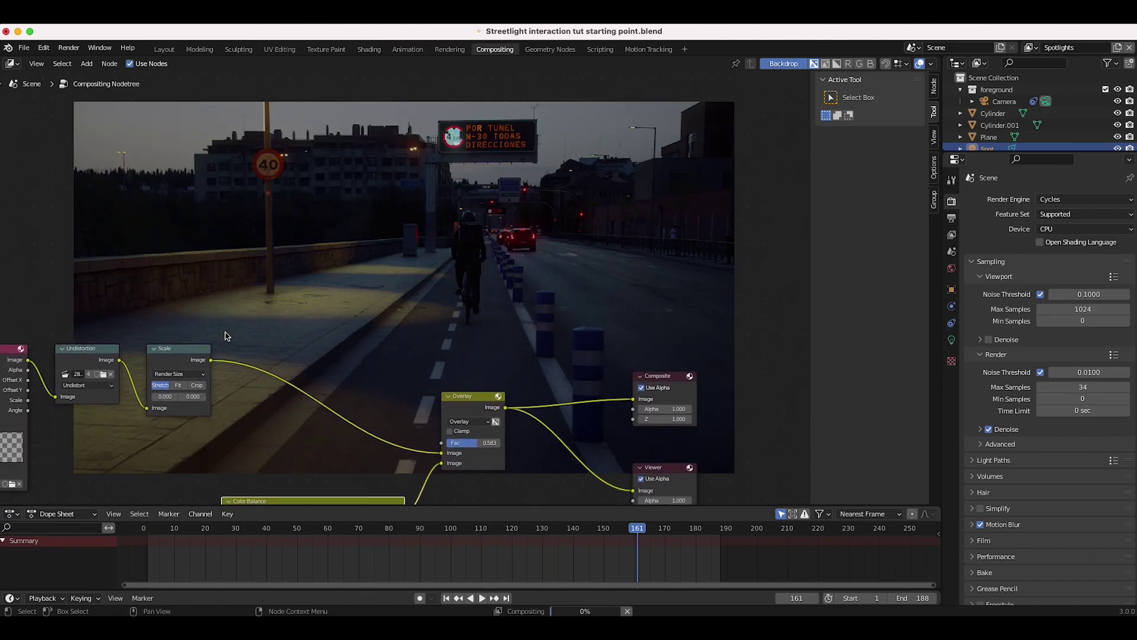
# Insert a Blur node on the link between the Color Balance and Overlay nodes
pyautogui.scroll(-10, 226, 335)
pyautogui.hotkey('shift', 'a')
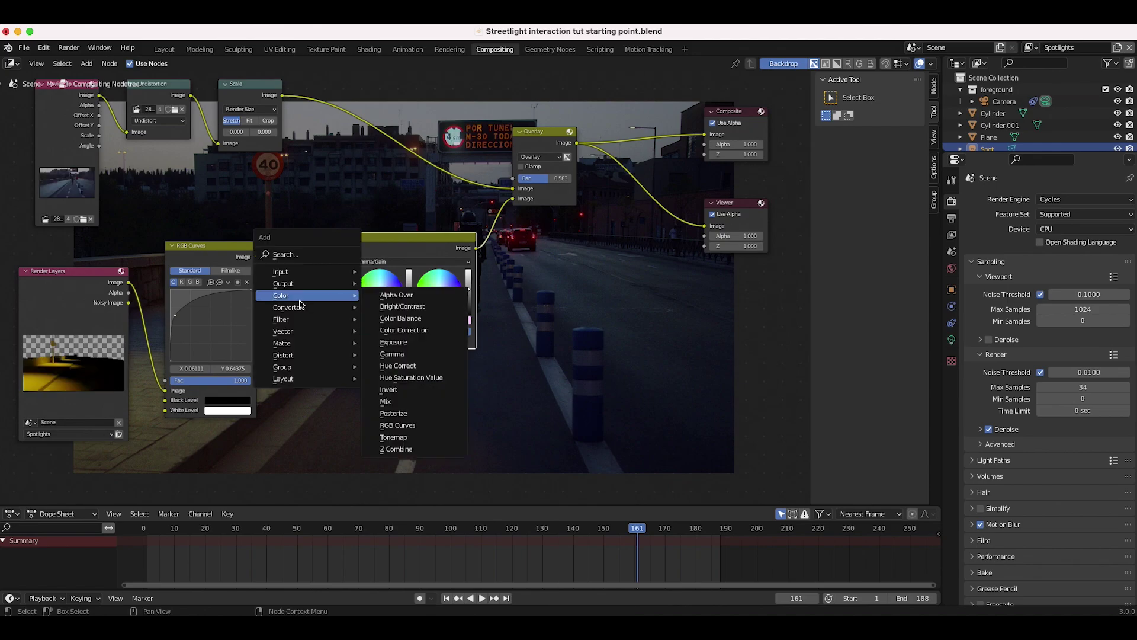
pyautogui.moveTo(343, 320)
pyautogui.click(396, 343)
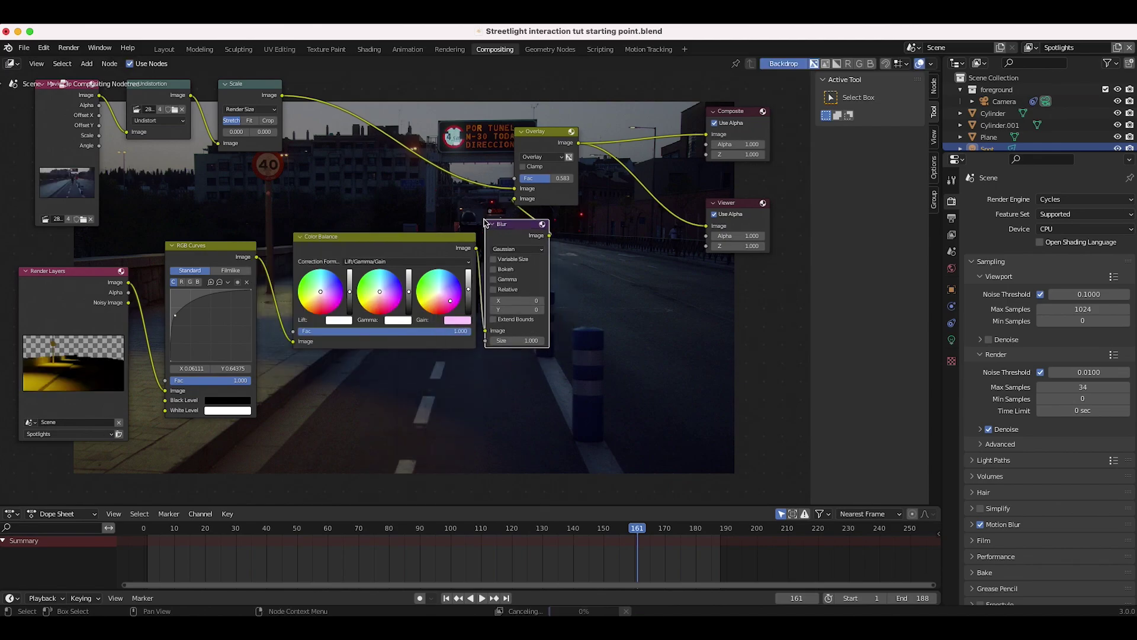
pyautogui.click(567, 301)
# Set the Blur node's X and Y sizes to 4 and inspect the softened light
pyautogui.click(570, 301)
pyautogui.click(570, 301)
pyautogui.click(570, 310)
pyautogui.click(570, 310)
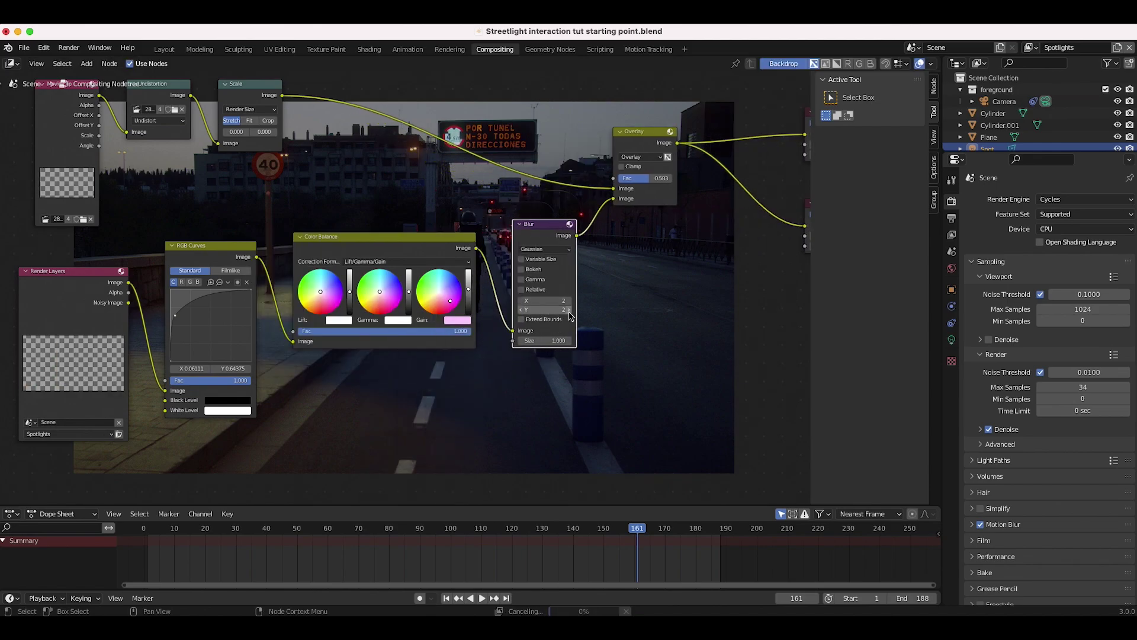
pyautogui.click(570, 310)
pyautogui.click(569, 301)
pyautogui.click(570, 301)
pyautogui.click(570, 309)
pyautogui.scroll(7, 556, 262)
pyautogui.hscroll(6, 556, 263)
pyautogui.scroll(-3, 555, 263)
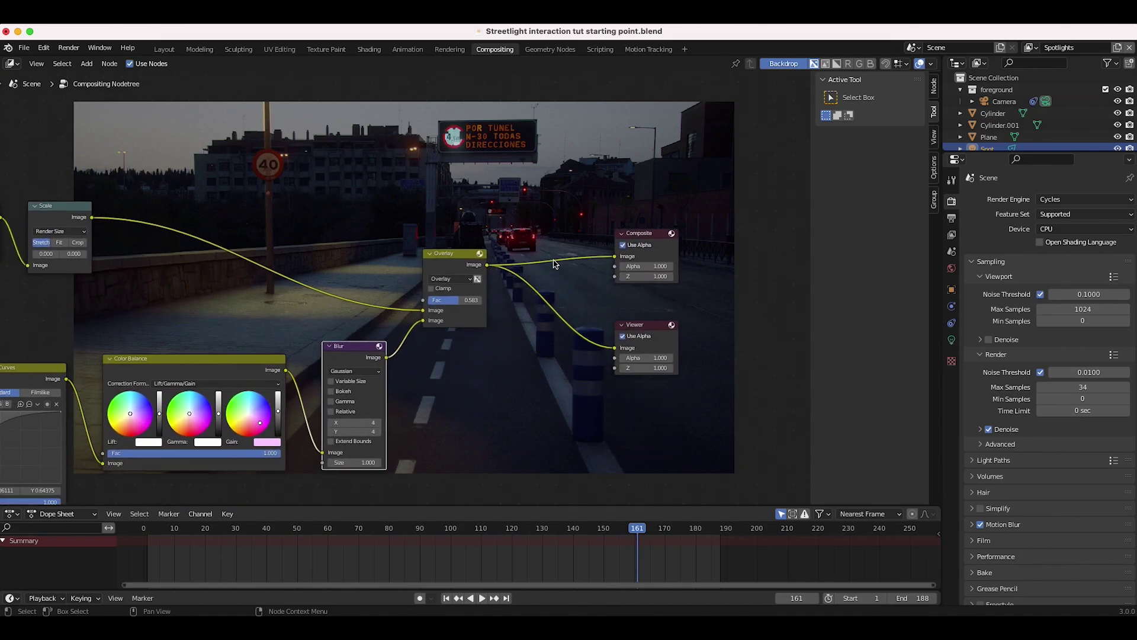
# Duplicate the Color Balance node and insert the copy between the Overlay and Viewer nodes
pyautogui.click(214, 357)
pyautogui.hotkey('shift', 'd')
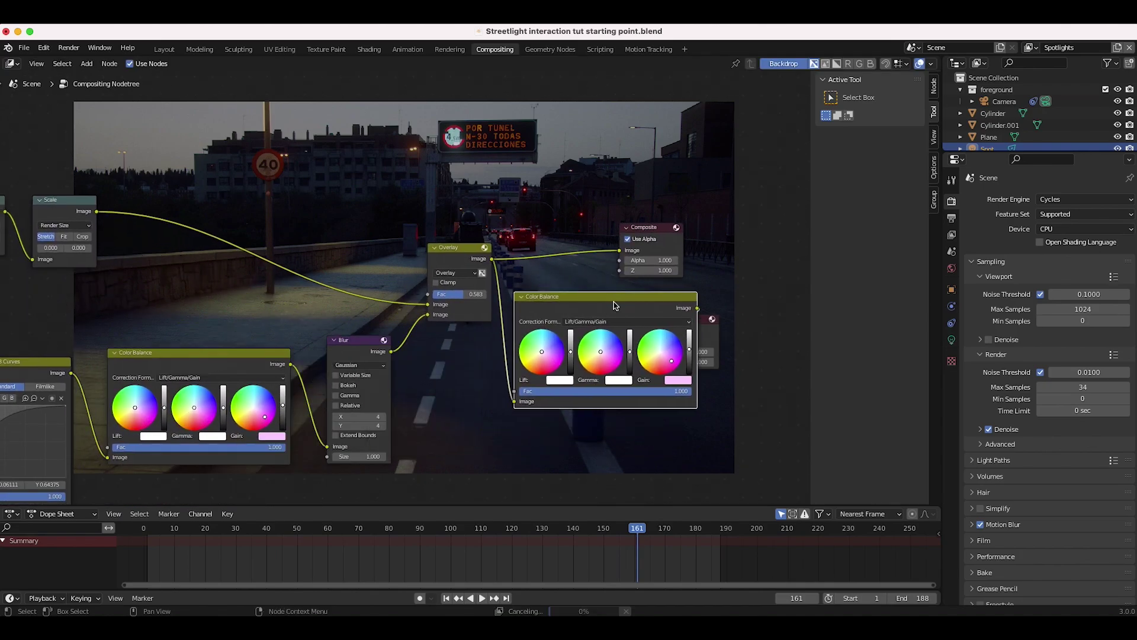
pyautogui.click(637, 305)
pyautogui.hscroll(5, 654, 393)
pyautogui.hscroll(2, 654, 392)
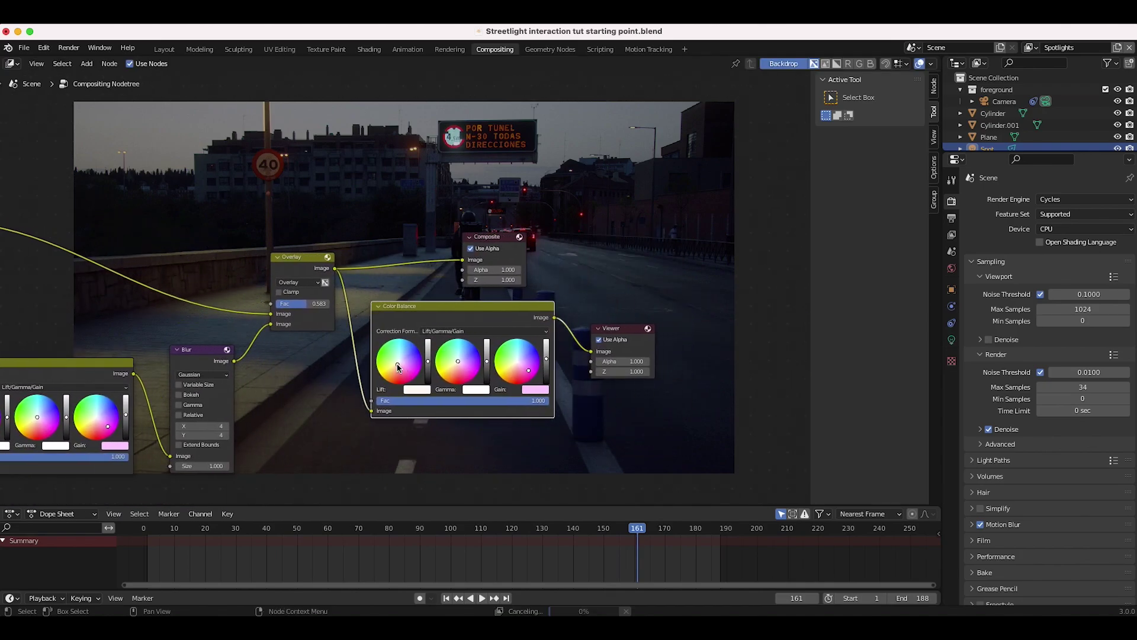
# Warm the overall image slightly with the lift and gain wheels of the Color Balance node feeding the Viewer
pyautogui.click(463, 359)
pyautogui.click(516, 366)
pyautogui.press('m')
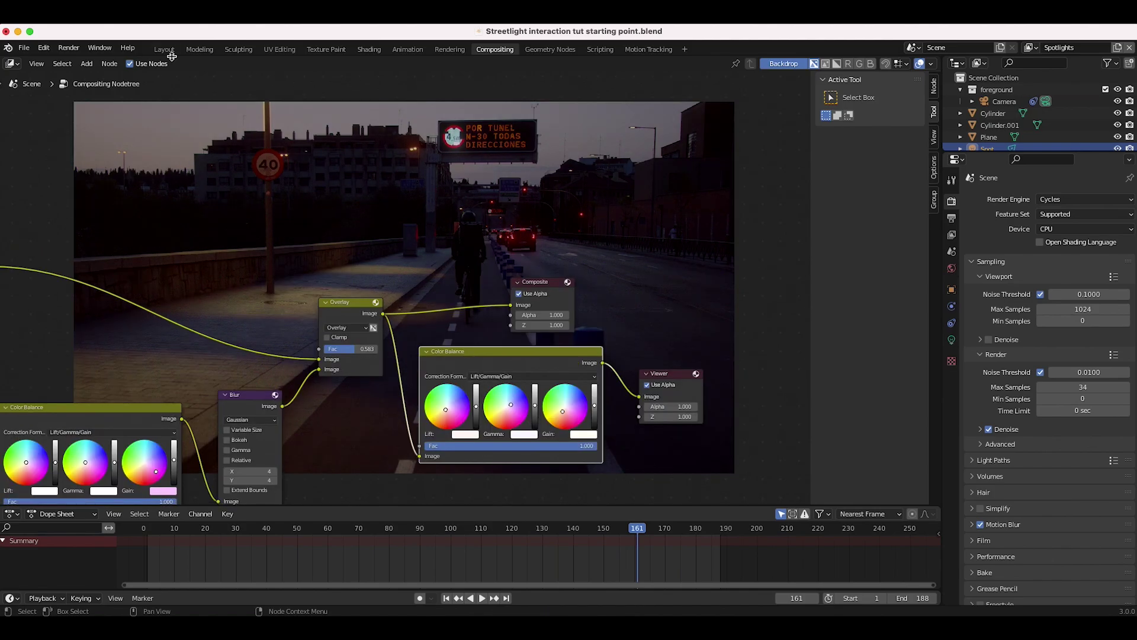
# Switch to the Layout workspace in rendered shading and change the Spot light's color to pale yellow, H 0.113, S 0.739, V 1
pyautogui.click(167, 50)
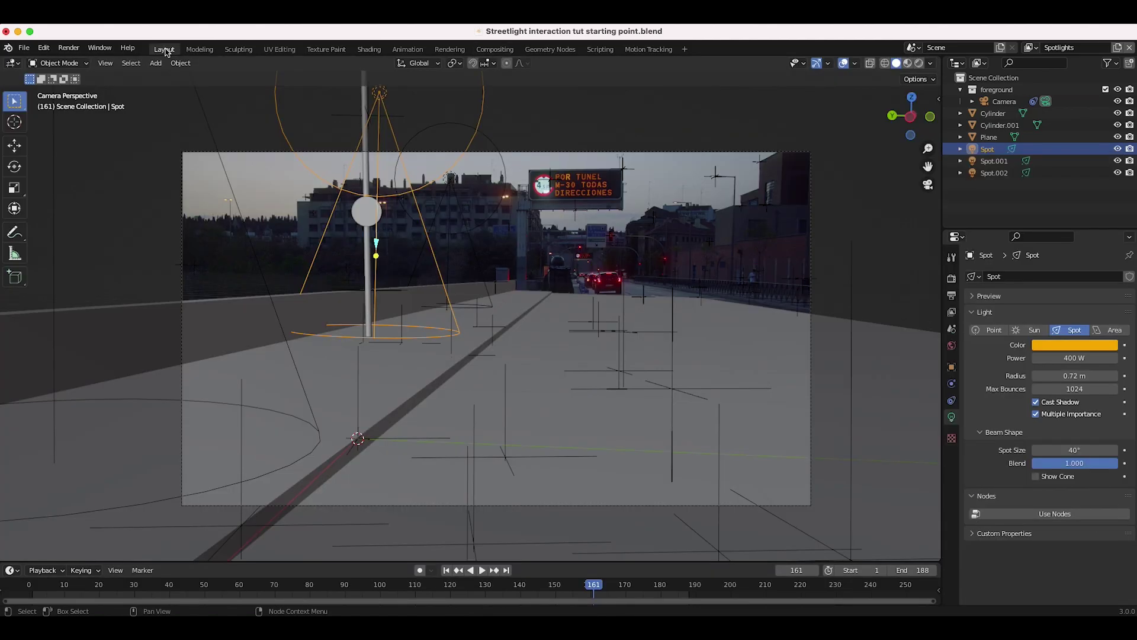
pyautogui.press('z')
pyautogui.click(386, 257)
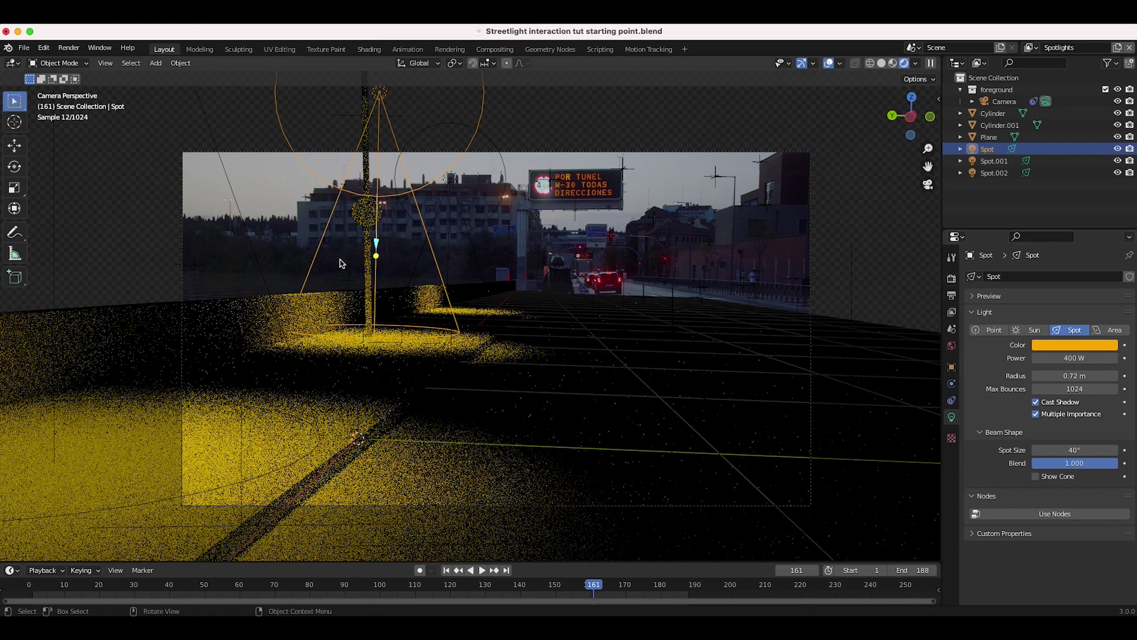
pyautogui.click(1060, 350)
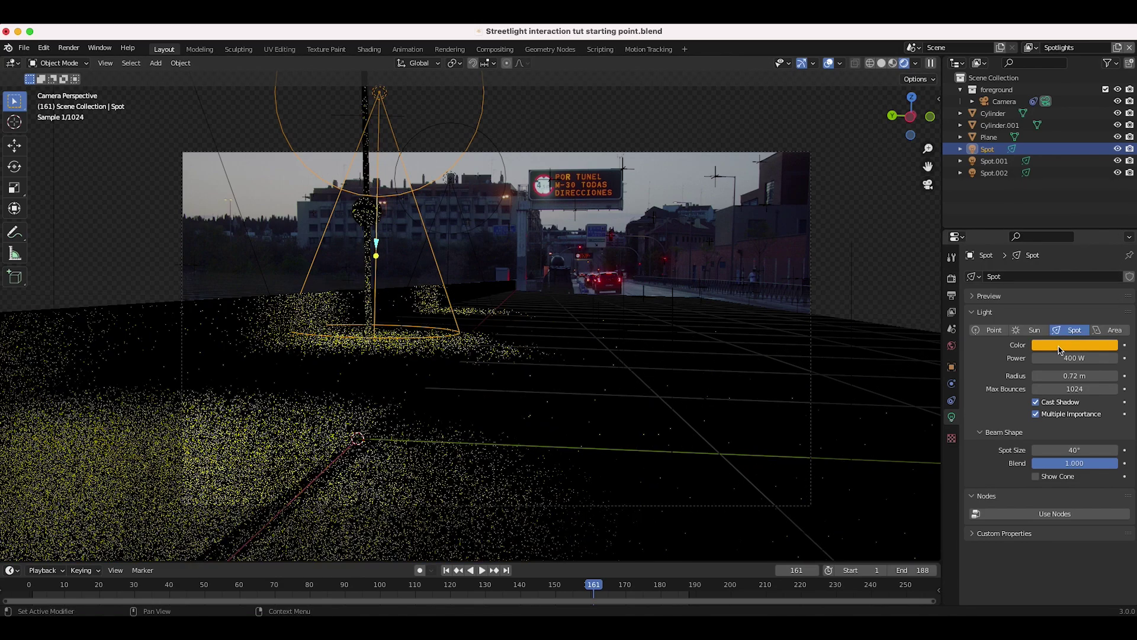
pyautogui.click(1075, 344)
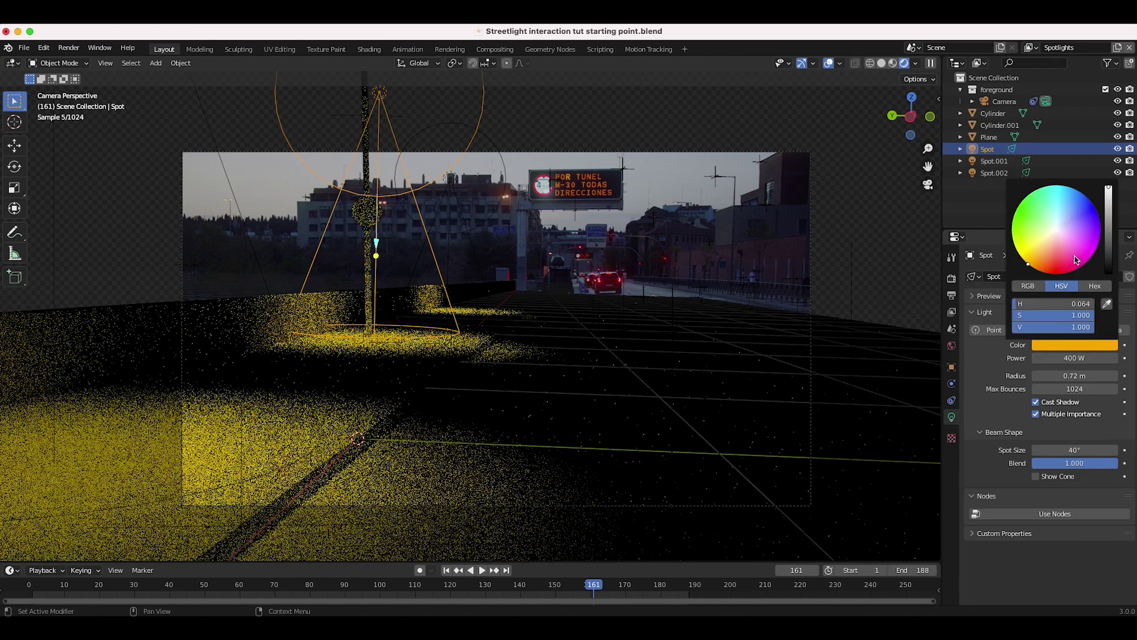
pyautogui.click(1043, 243)
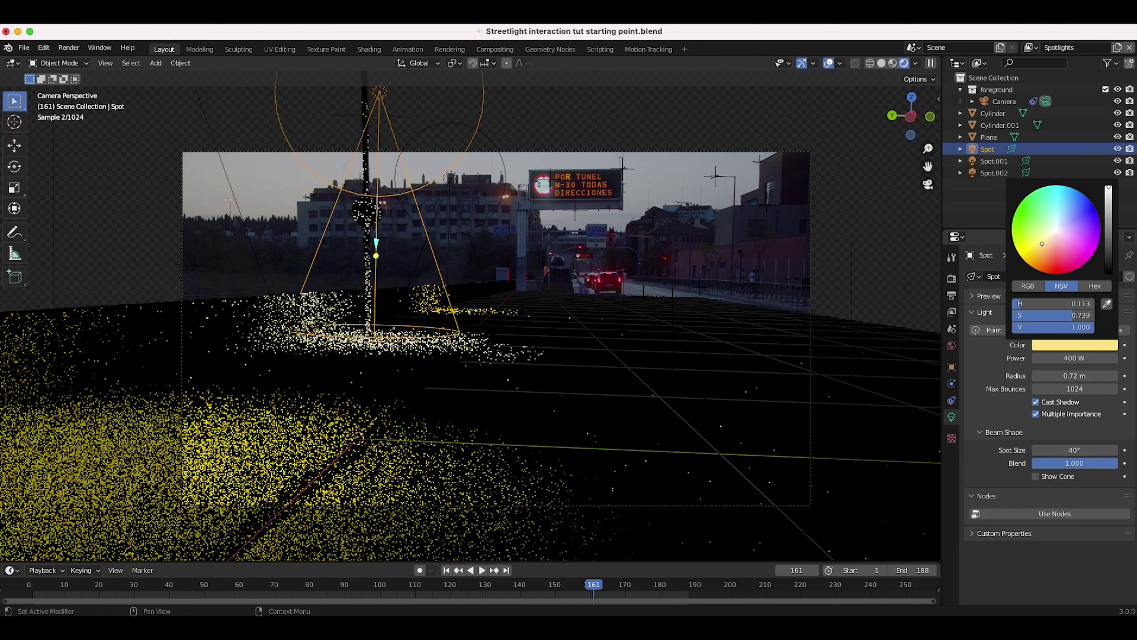
# Assign the Spot light data to Spot.001 and Spot.002 so all three lights share it, and return to the compositor
pyautogui.click(994, 160)
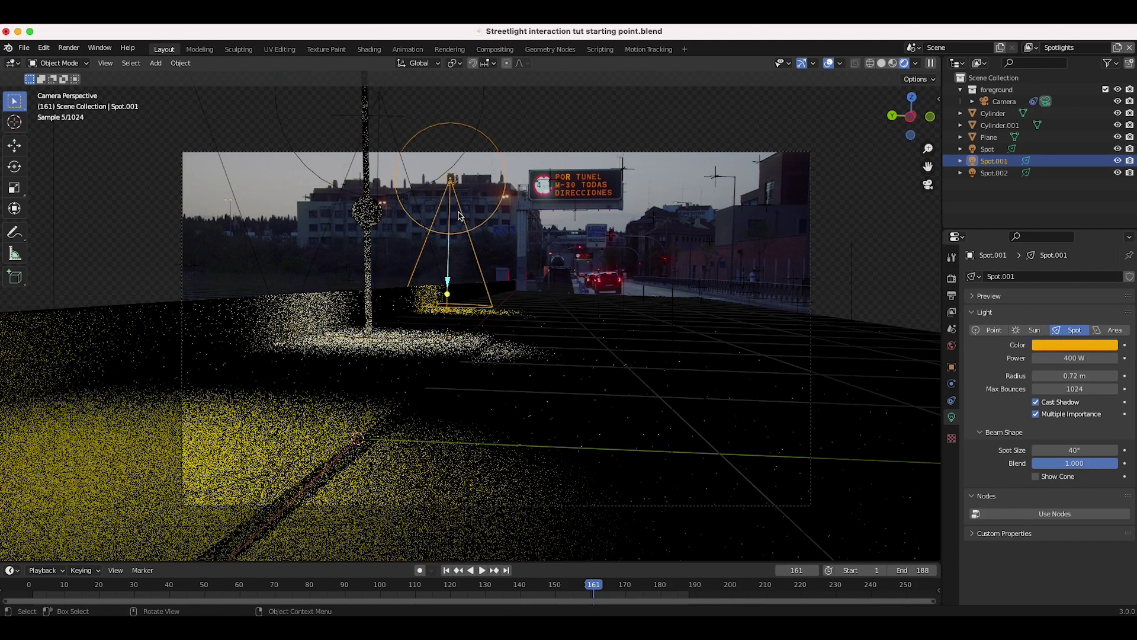
pyautogui.click(972, 277)
pyautogui.click(988, 294)
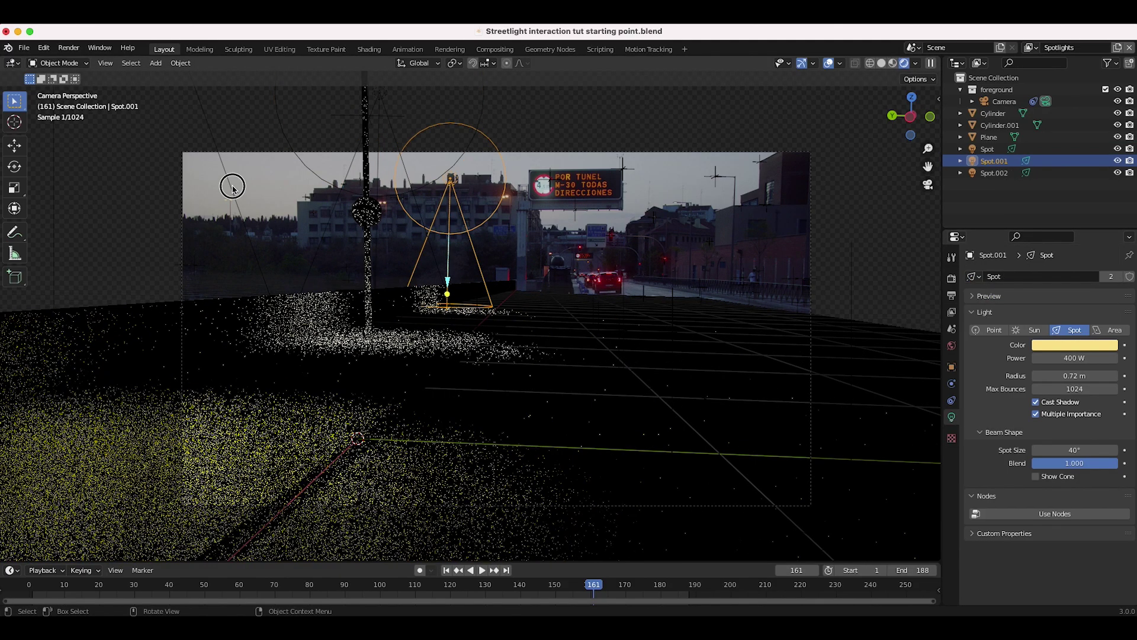
pyautogui.click(232, 184)
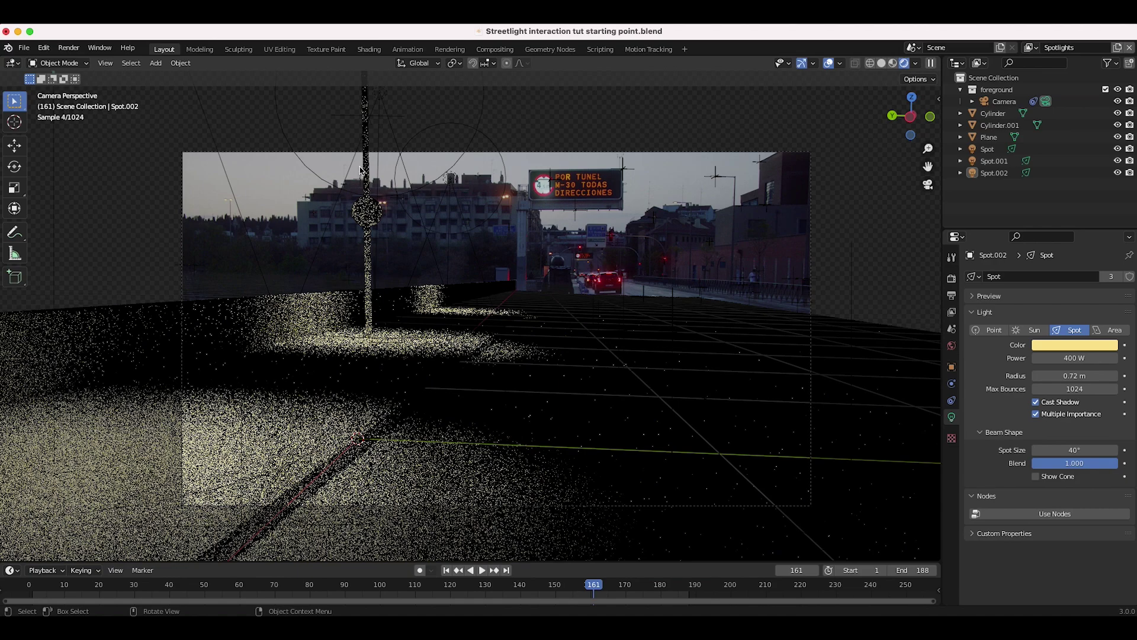
pyautogui.click(252, 270)
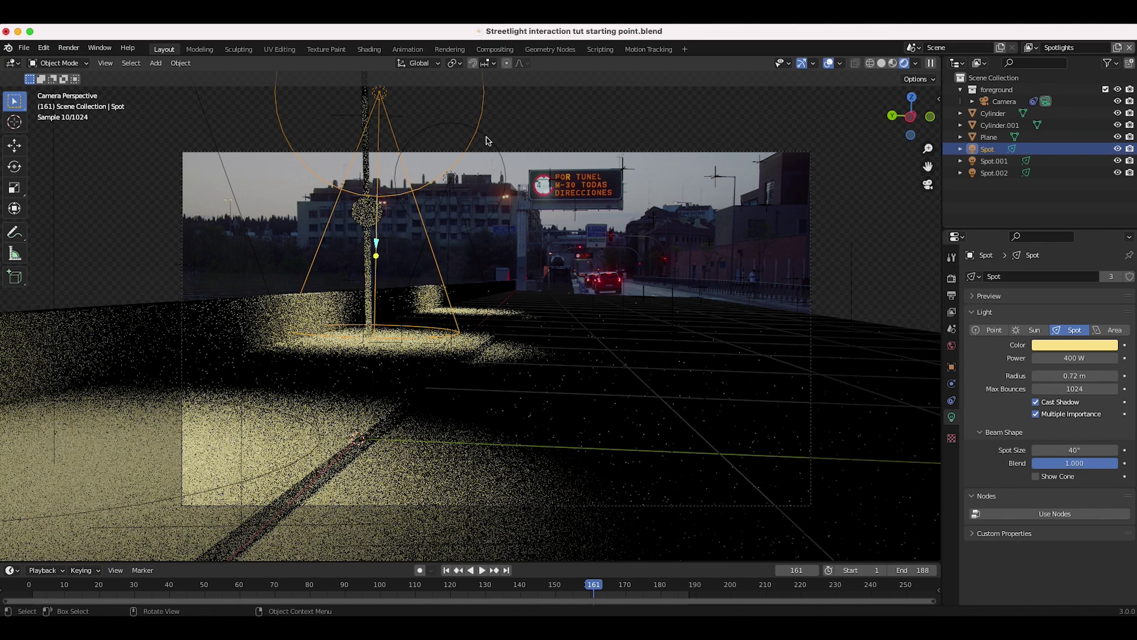
pyautogui.click(495, 49)
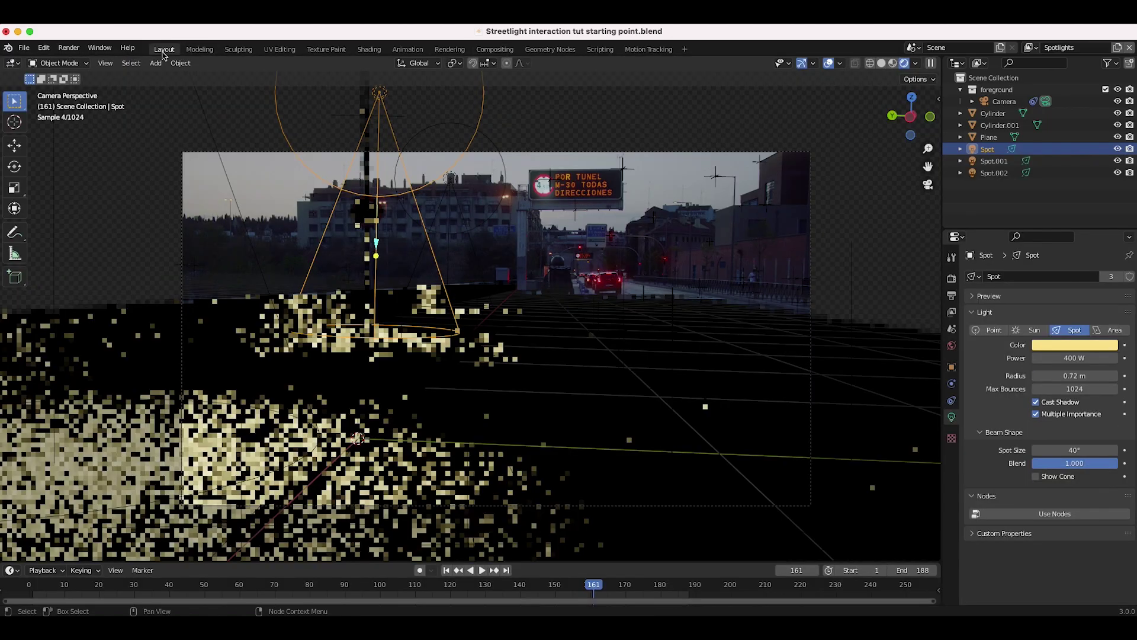
# In the Layout workspace, set the Spot light's radius to 1 m and its spot size to 20°
pyautogui.click(164, 49)
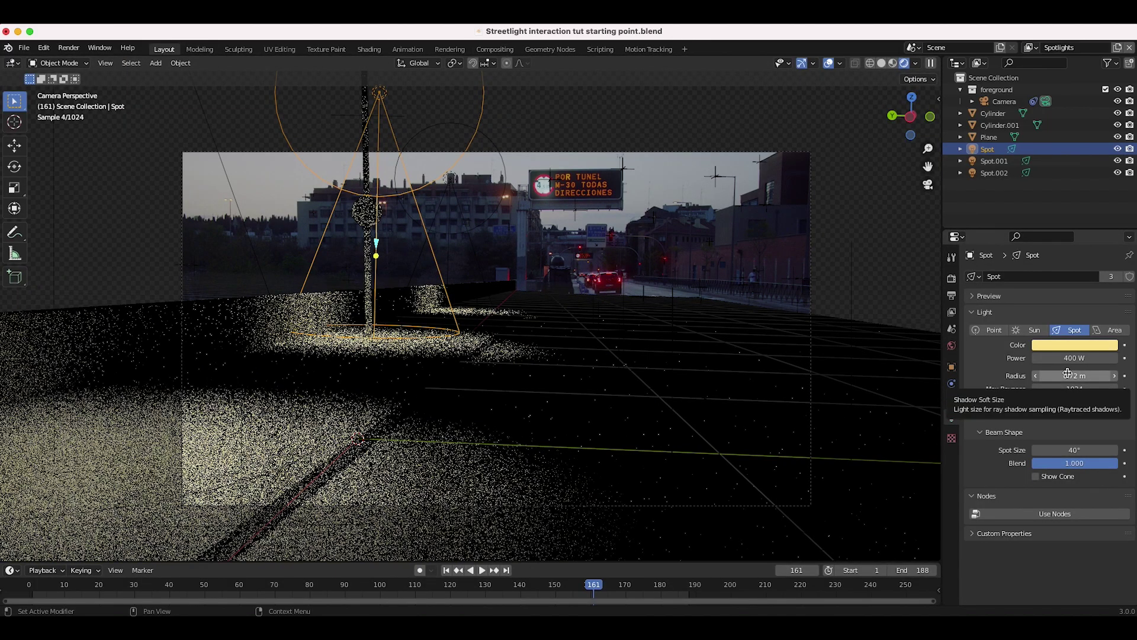
pyautogui.doubleClick(1067, 375)
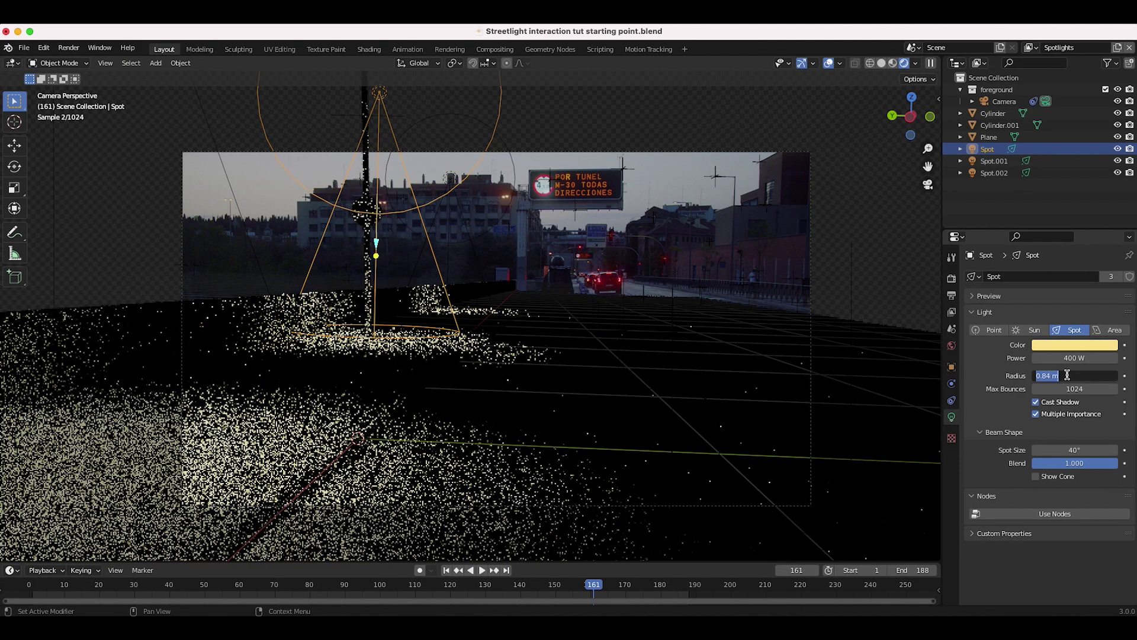
pyautogui.write('1')
pyautogui.press('Return')
pyautogui.doubleClick(1068, 450)
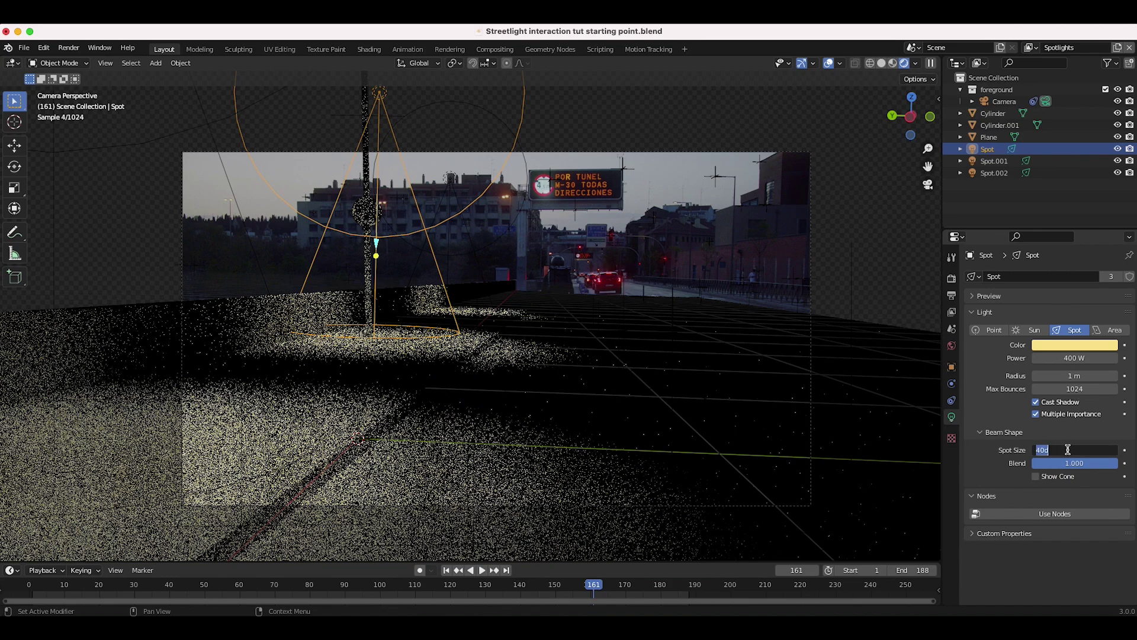
pyautogui.write('20')
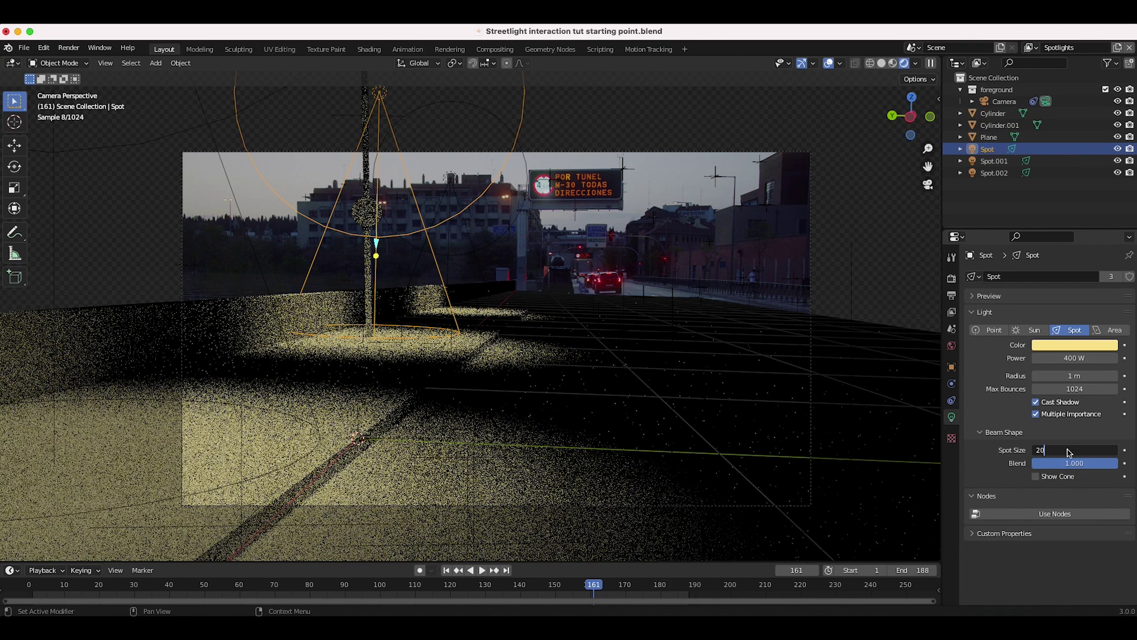
pyautogui.press('Return')
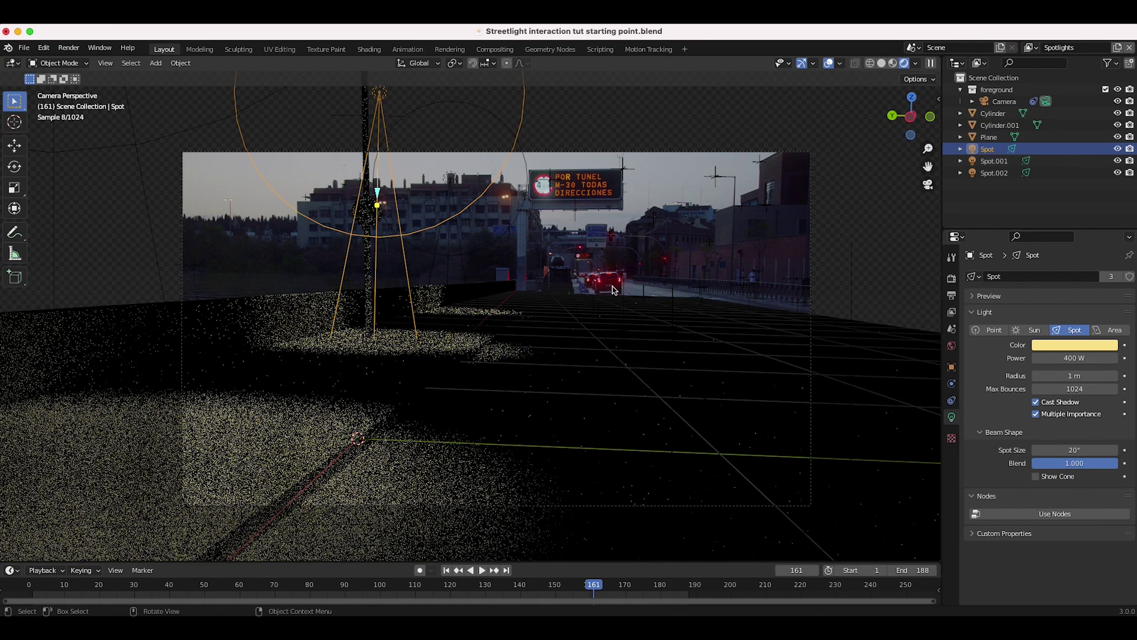
# Set the shared spotlight power to 1000 W and render the current frame, closing the render window when finished
pyautogui.click(468, 305)
pyautogui.doubleClick(1071, 357)
pyautogui.write('1000')
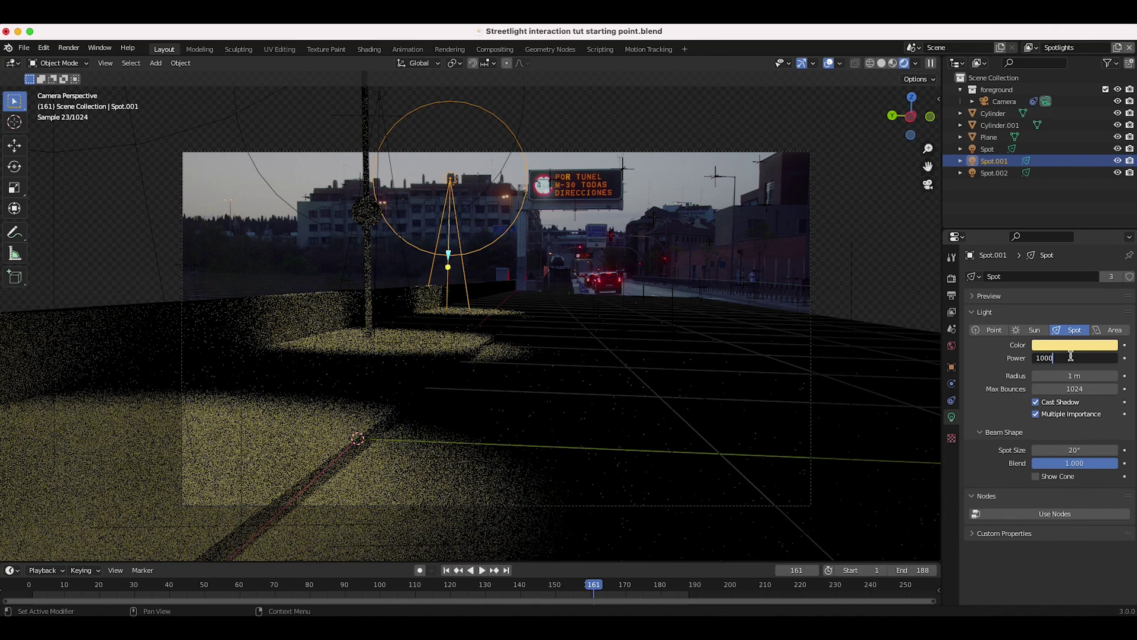
pyautogui.press('Return')
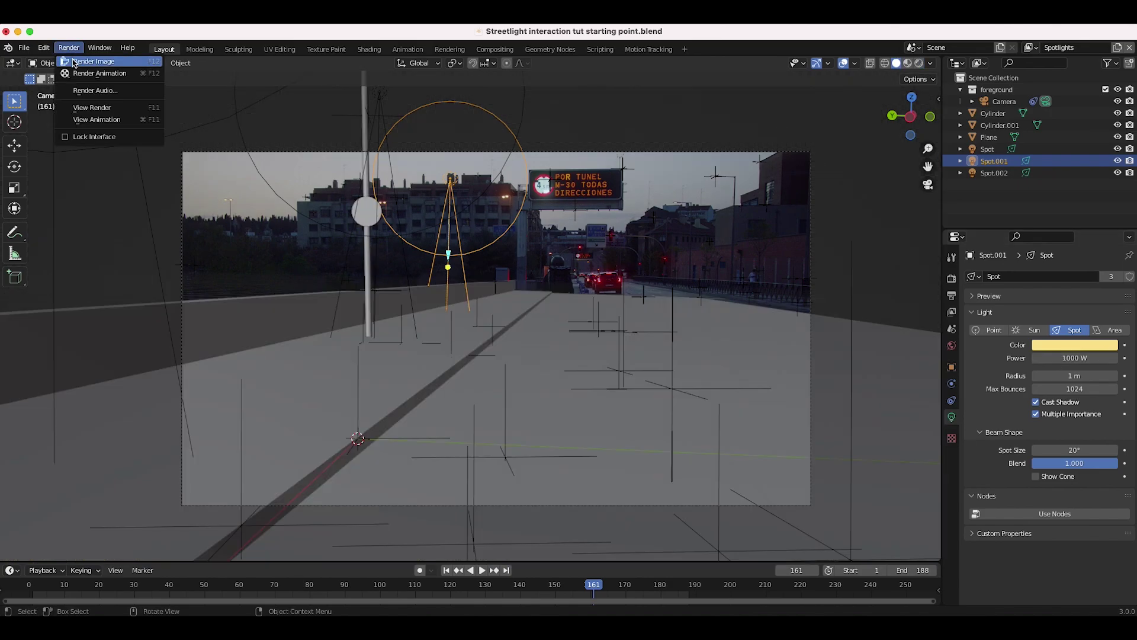
pyautogui.click(79, 64)
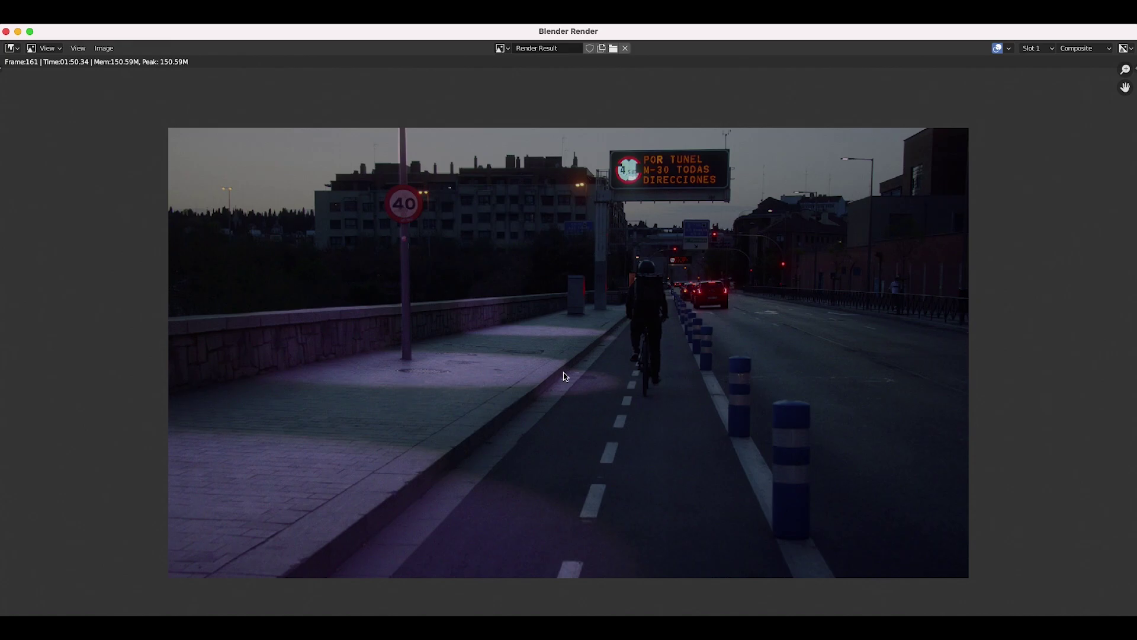
pyautogui.click(6, 31)
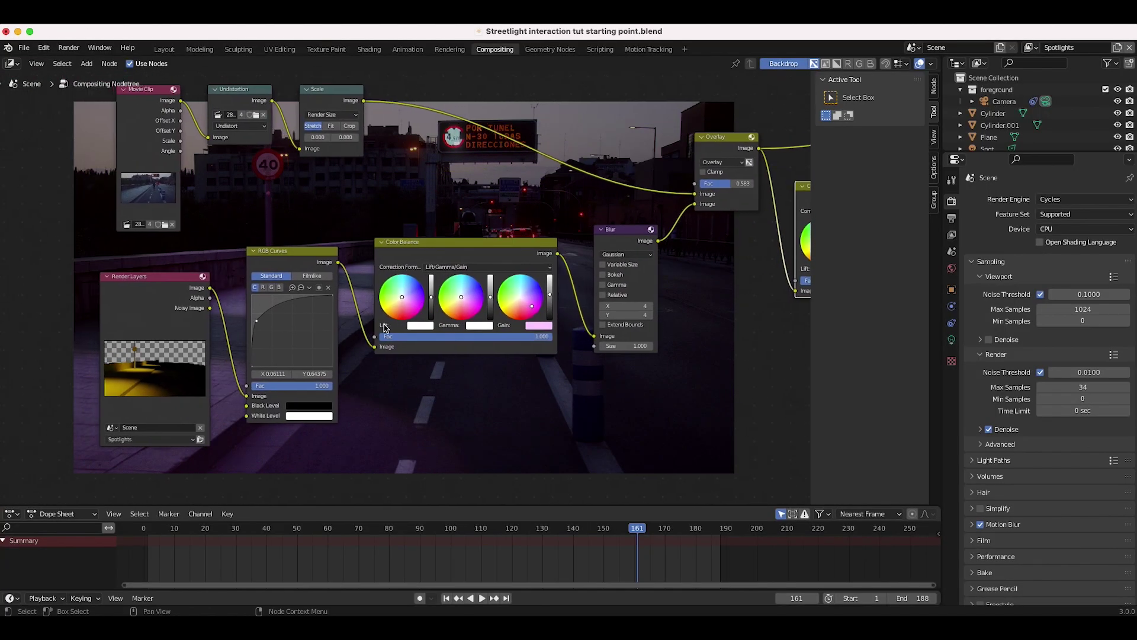
# Neutralise the gain tint of the Color Balance feeding the Blur and lower the Overlay factor to 0.375
pyautogui.scroll(2, 384, 327)
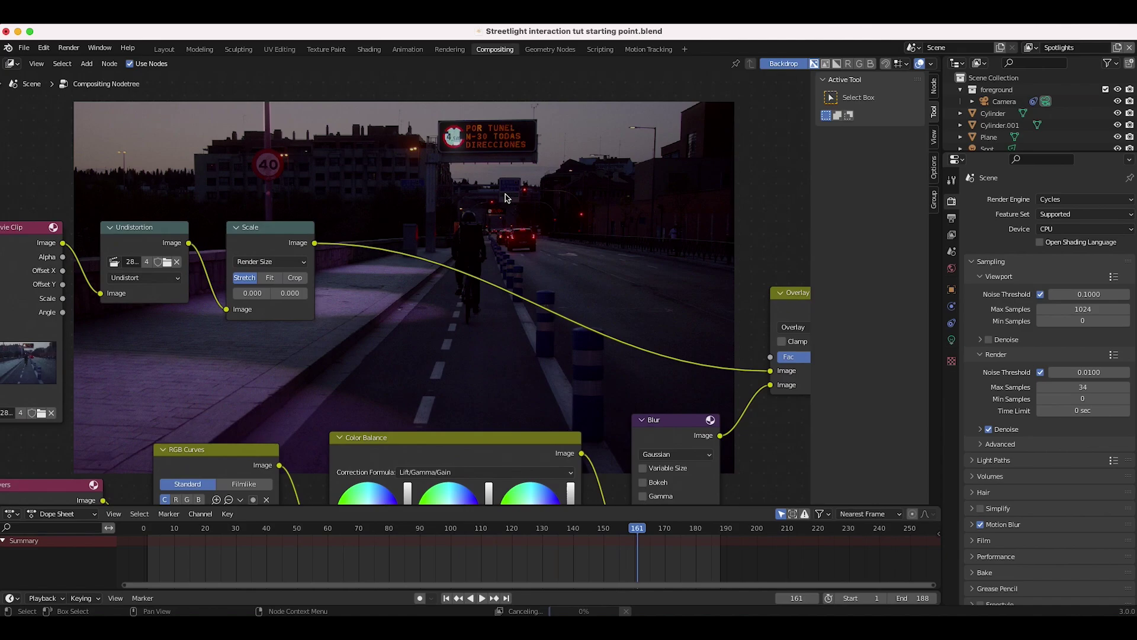
pyautogui.scroll(5, 507, 198)
pyautogui.hscroll(5, 507, 198)
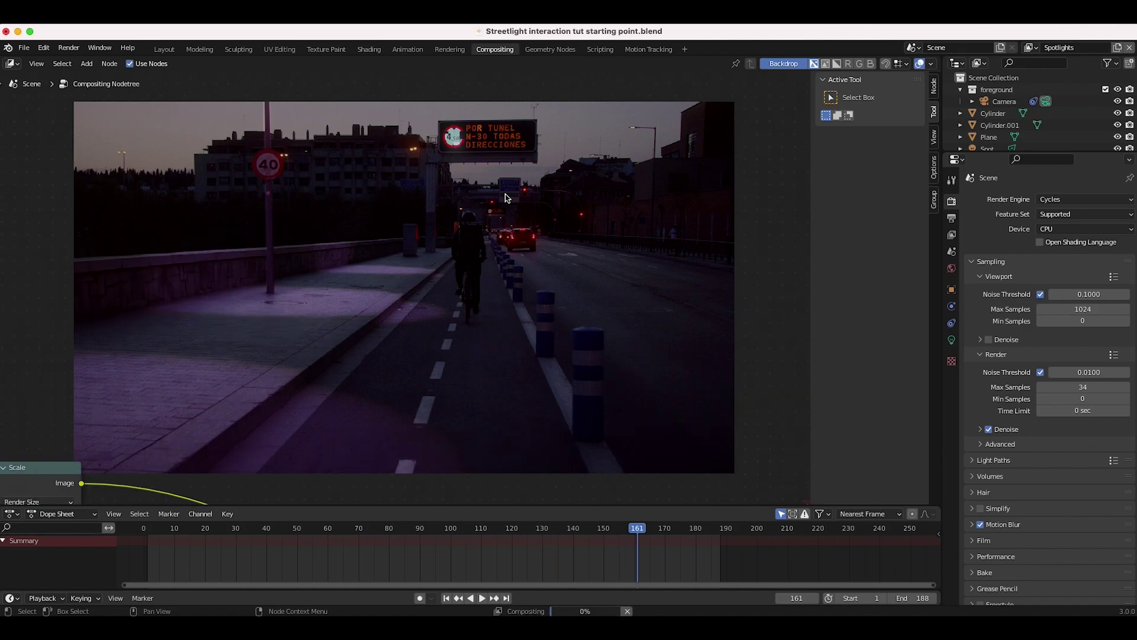
pyautogui.scroll(-6, 426, 286)
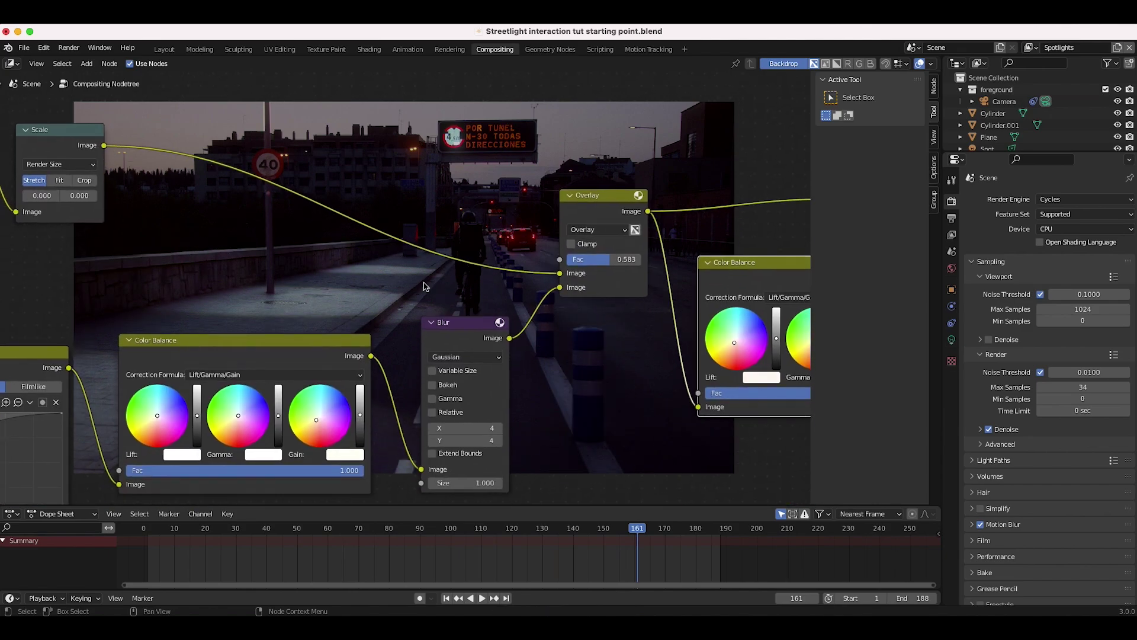
pyautogui.hscroll(3, 427, 285)
pyautogui.scroll(2, 427, 285)
pyautogui.scroll(-4, 426, 286)
pyautogui.hscroll(-2, 427, 286)
pyautogui.moveTo(587, 176); pyautogui.dragTo(566, 177)
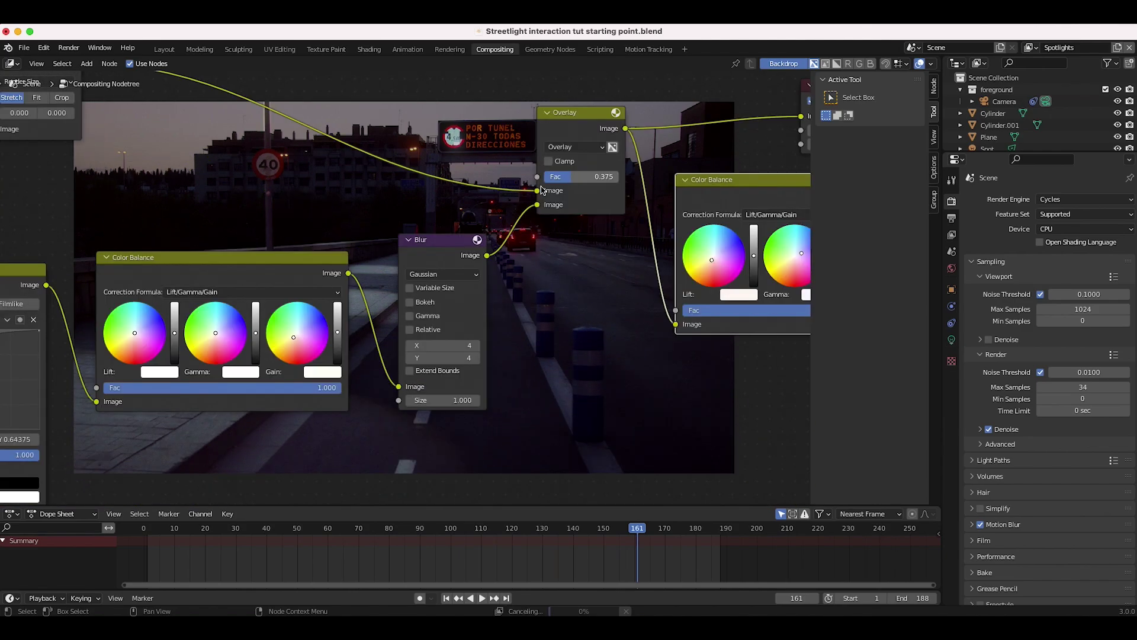
# Tint the gain of the Color Balance feeding the Blur pale yellow and set the Overlay factor to 0.25
pyautogui.scroll(5, 333, 325)
pyautogui.hscroll(3, 332, 325)
pyautogui.scroll(-5, 333, 330)
pyautogui.hscroll(-2, 332, 330)
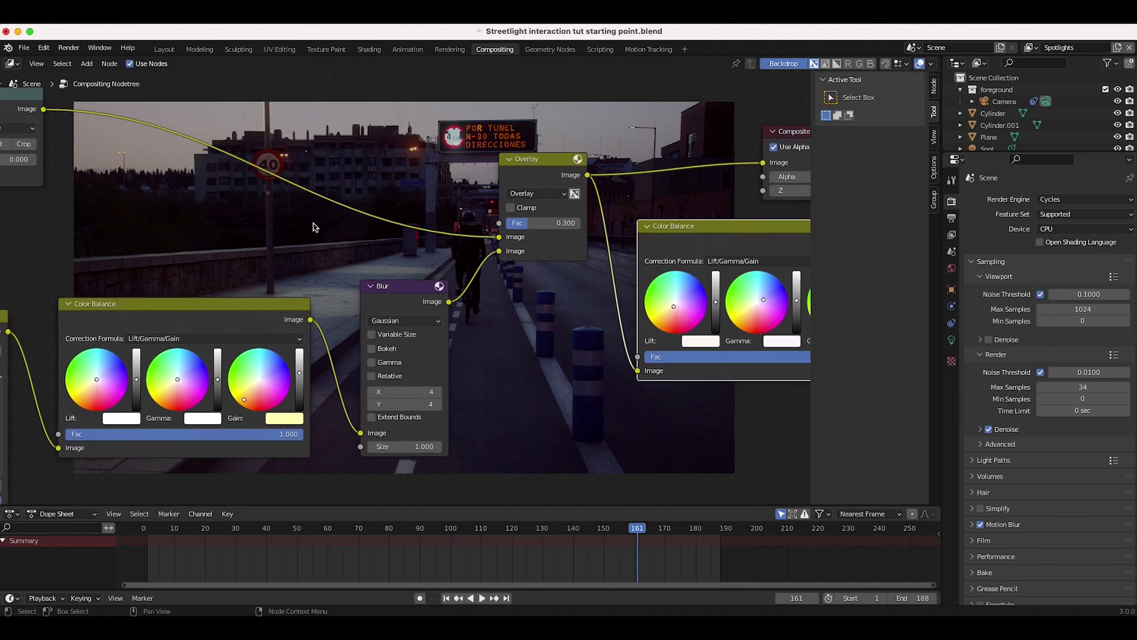
pyautogui.scroll(5, 443, 229)
pyautogui.hscroll(2, 443, 229)
pyautogui.scroll(-4, 333, 345)
pyautogui.hscroll(-1, 333, 345)
pyautogui.doubleClick(464, 340)
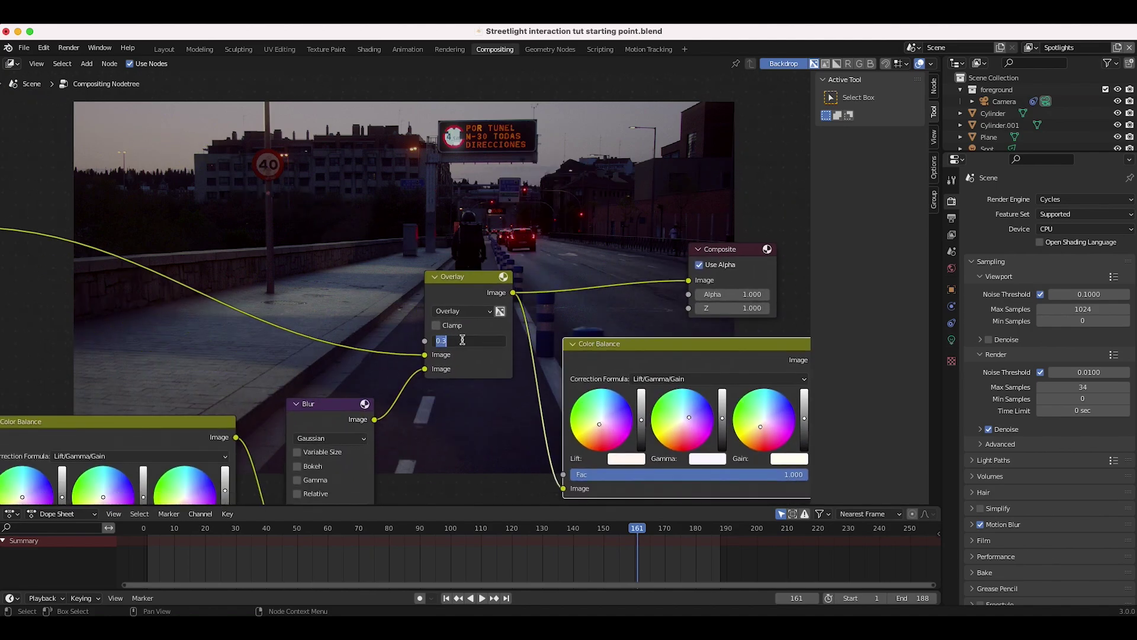
pyautogui.write('.25')
pyautogui.press('Return')
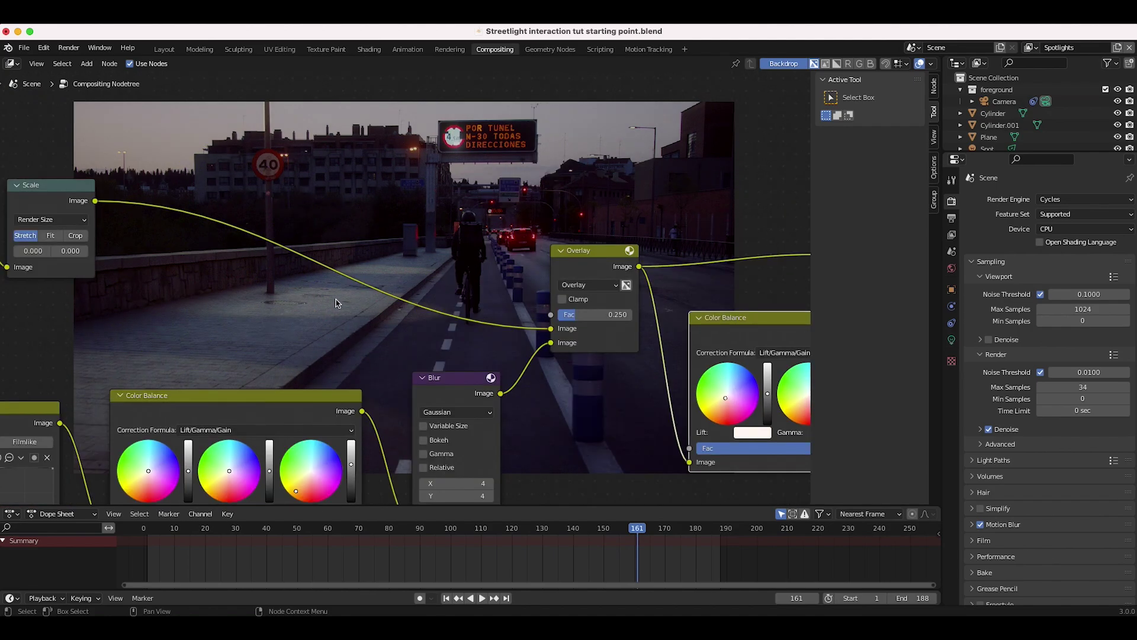
pyautogui.scroll(-2, 336, 303)
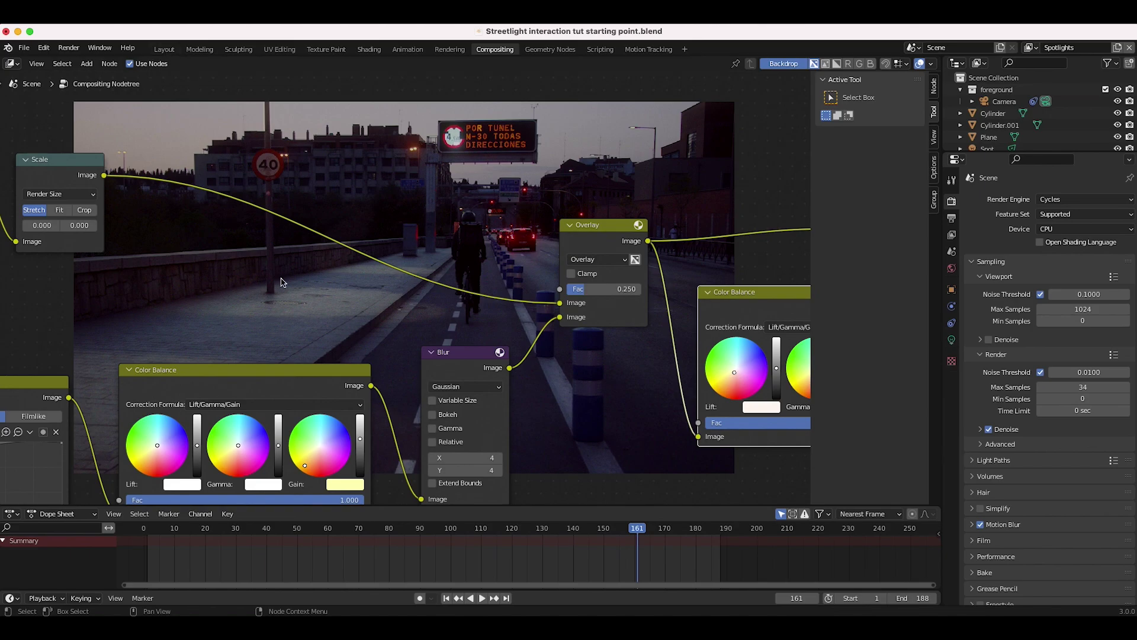
pyautogui.scroll(5, 312, 207)
pyautogui.hscroll(3, 312, 208)
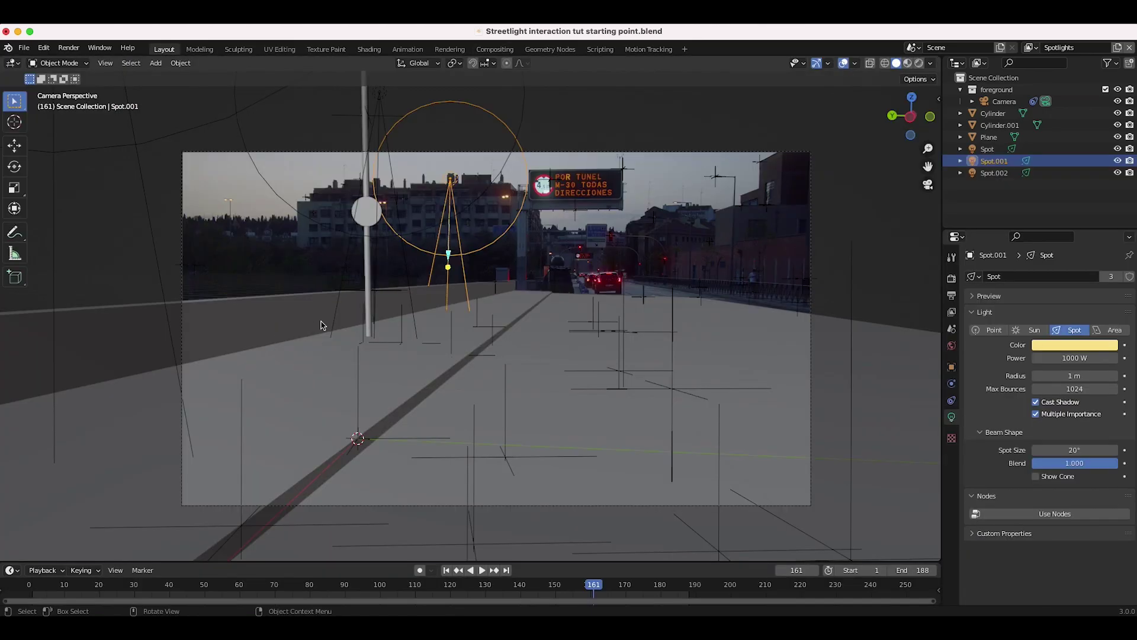
# In the Layout workspace, select the ground Plane, view it in wireframe shading and give it a new material
pyautogui.click(322, 326)
pyautogui.press('z')
pyautogui.click(331, 427)
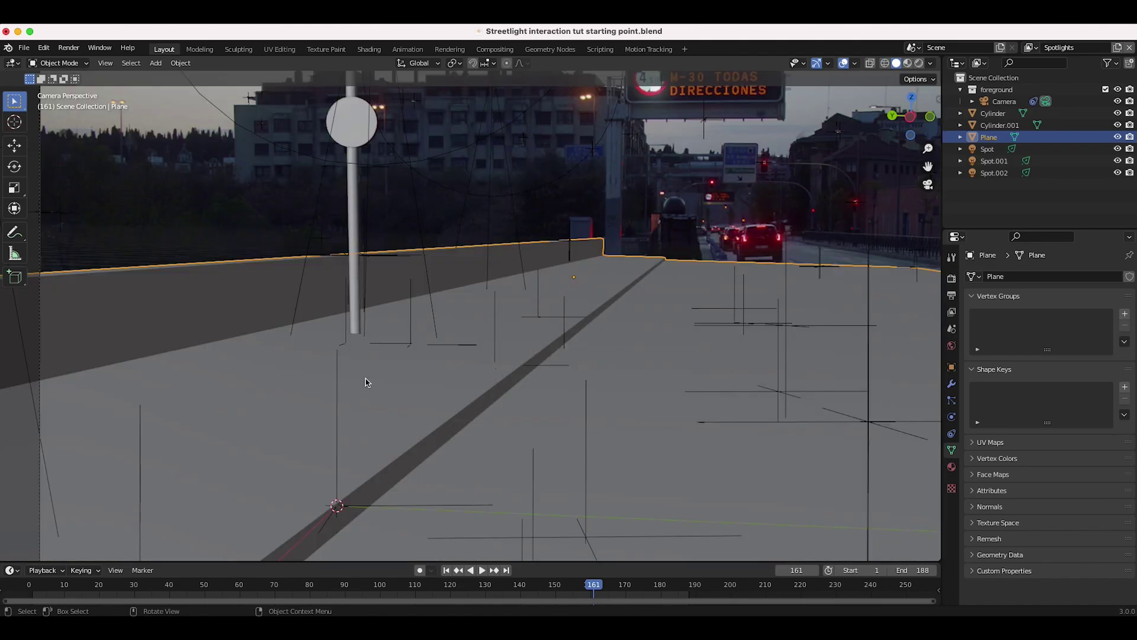
pyautogui.keyDown('shift'); pyautogui.moveTo(338, 398); pyautogui.dragTo(331, 410, button='middle'); pyautogui.keyUp('shift')
pyautogui.press('z')
pyautogui.click(260, 409)
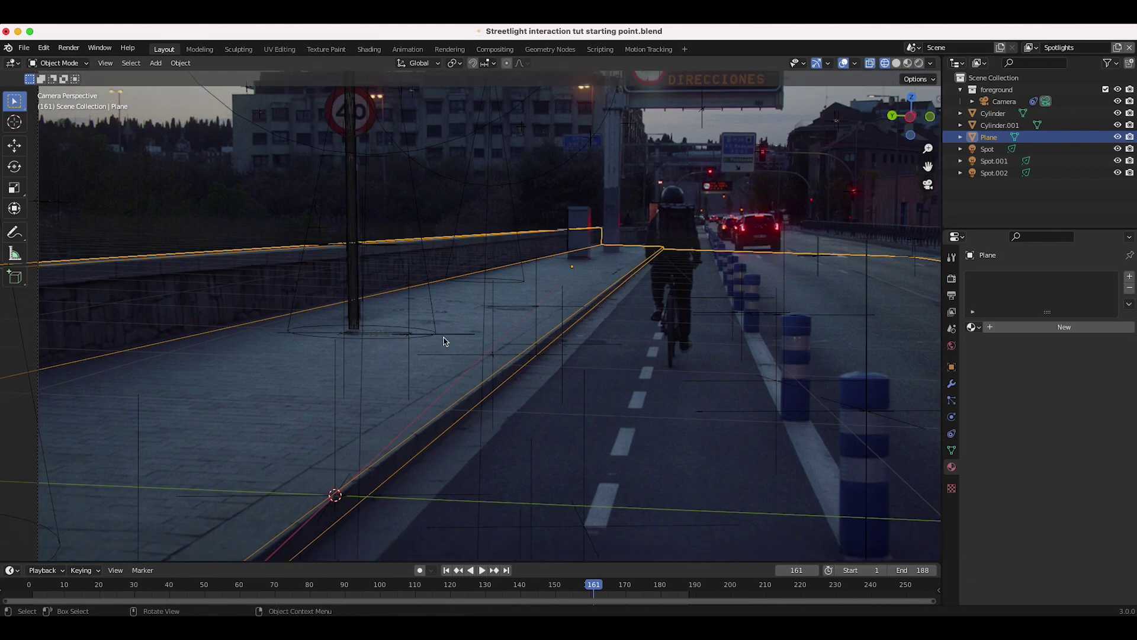
pyautogui.click(1043, 330)
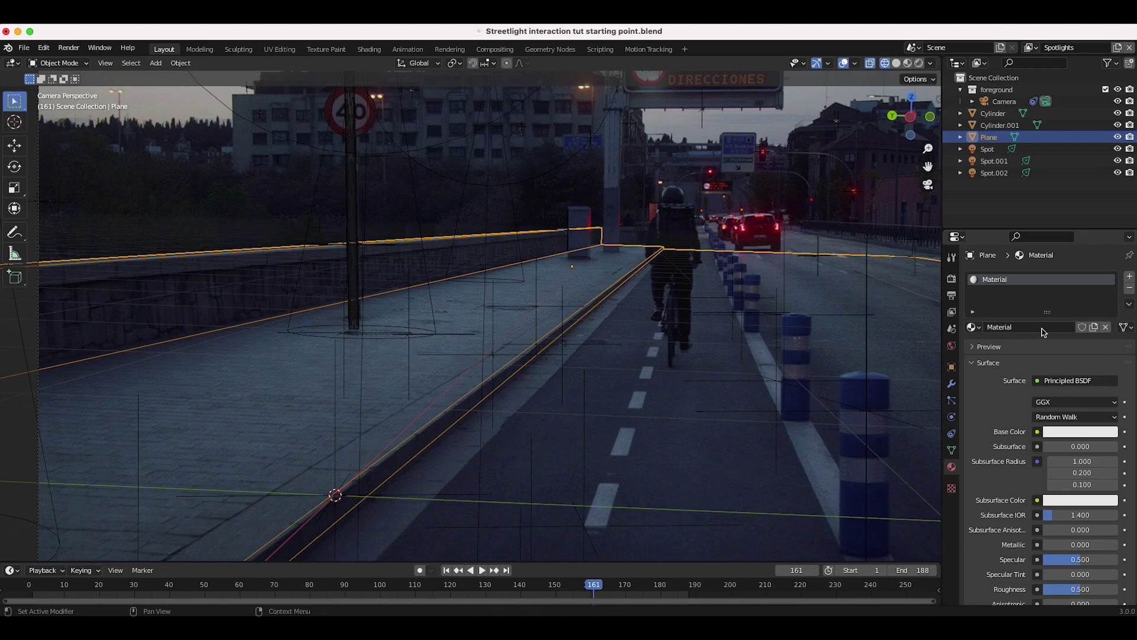
# Switch to rendered shading, make the Plane's material a Glossy BSDF and set its roughness to about 0.307
pyautogui.press('z')
pyautogui.click(415, 242)
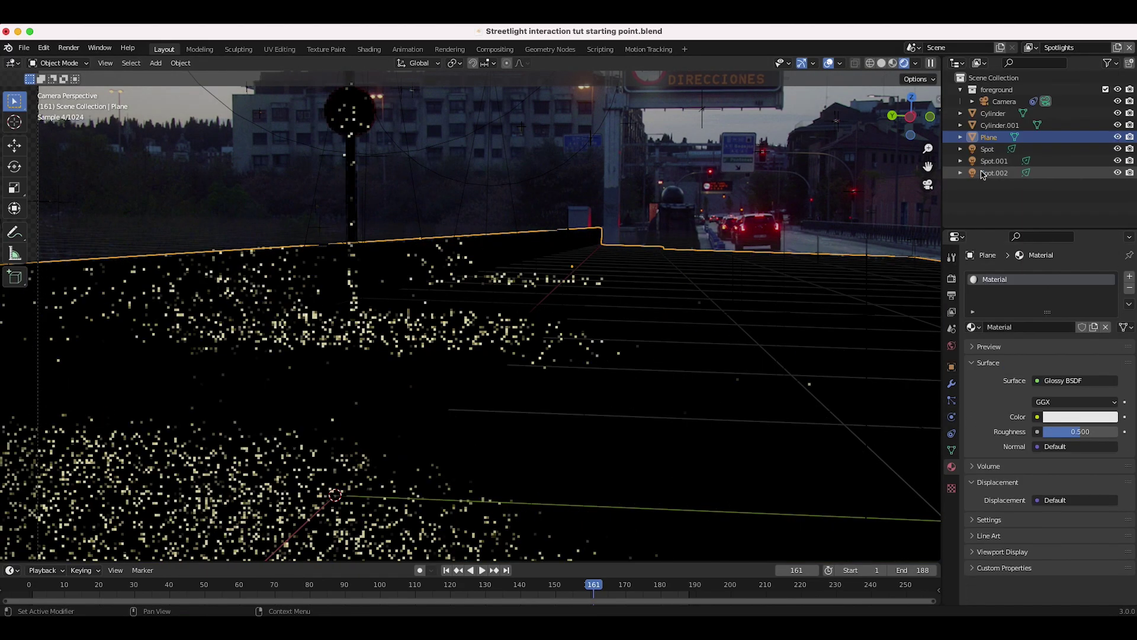
pyautogui.doubleClick(1079, 431)
pyautogui.write('0.016')
pyautogui.press('Return')
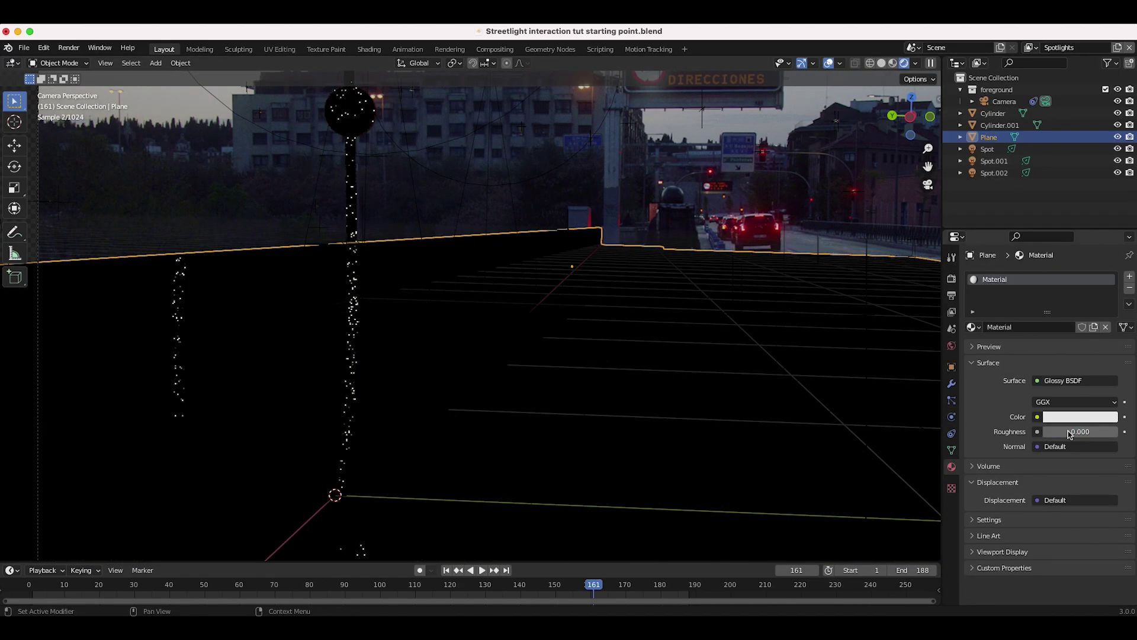
pyautogui.moveTo(1044, 432); pyautogui.dragTo(1072, 432)
pyautogui.scroll(-1, 432, 335)
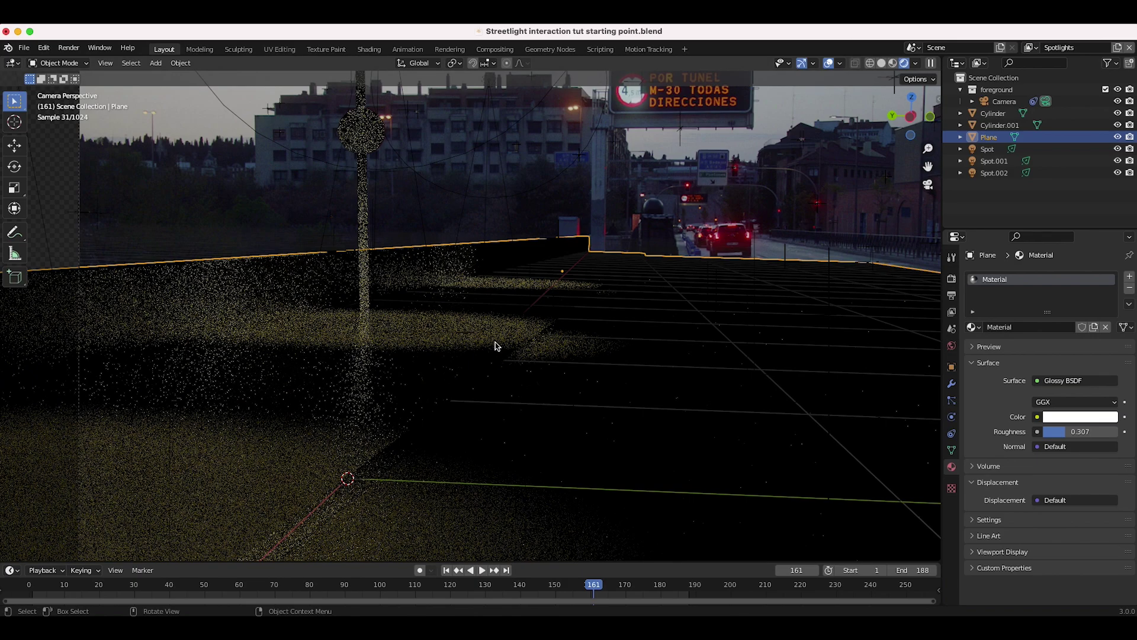
# Preview the Glossy Direct render pass in the rendered viewport
pyautogui.click(916, 62)
pyautogui.click(889, 169)
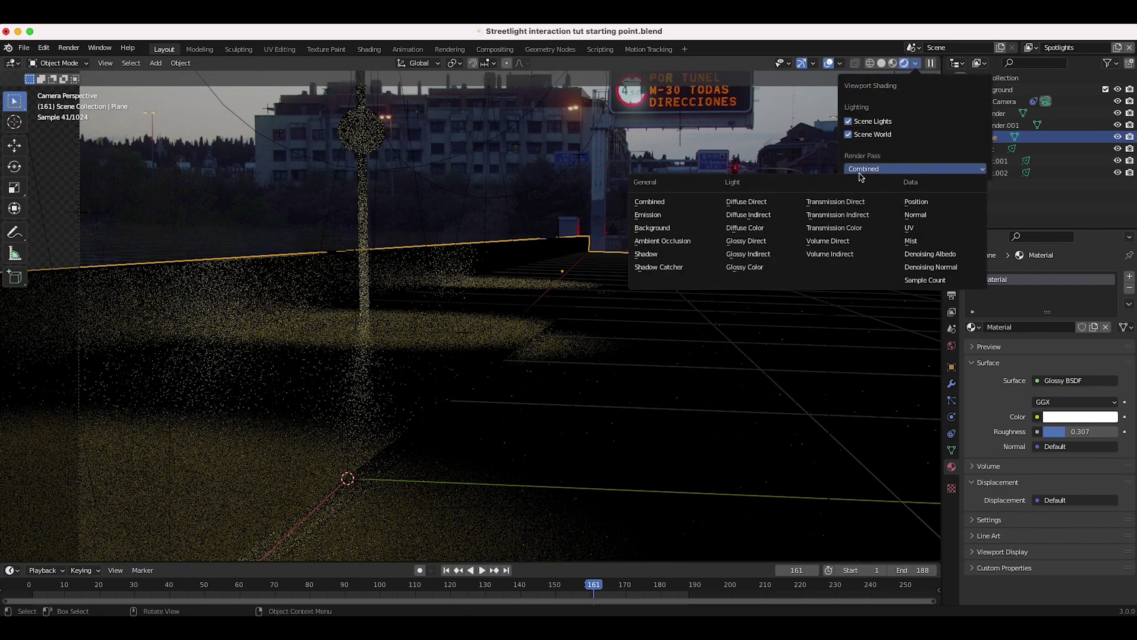
pyautogui.click(752, 245)
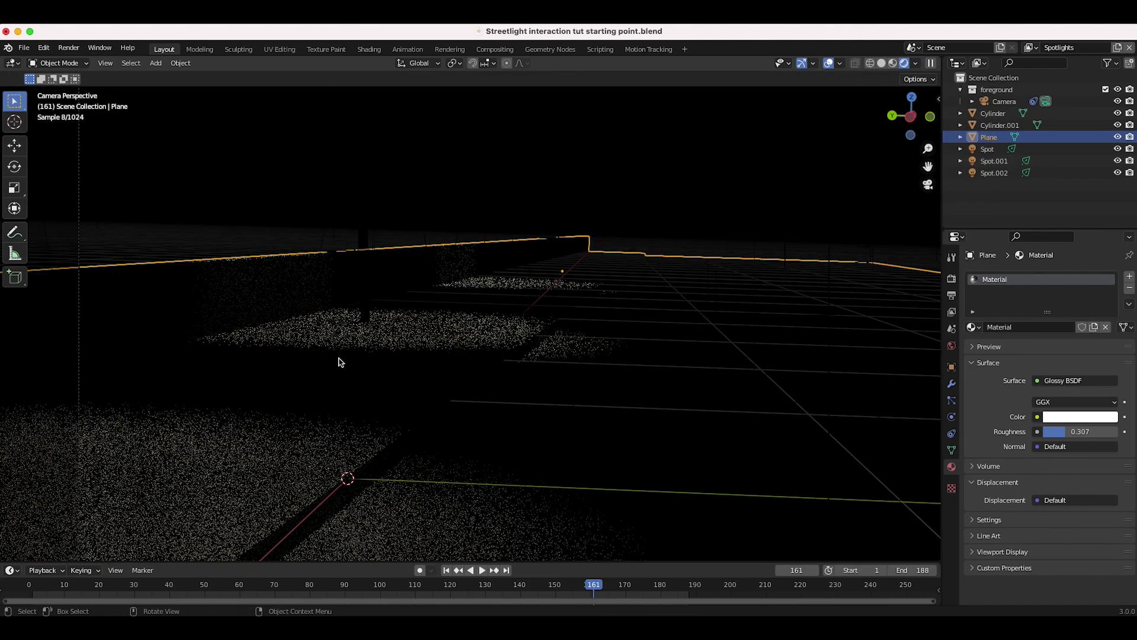
pyautogui.click(915, 64)
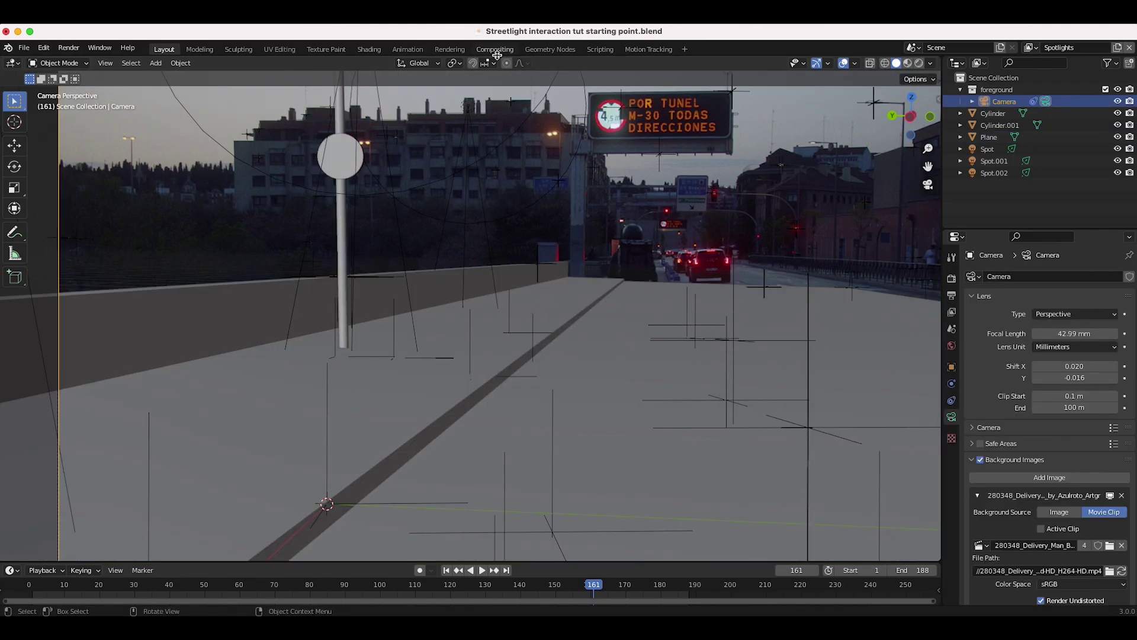
# Check the composite, return to the Layout workspace and widen the Spot light's spot size to about 54° in rendered shading
pyautogui.click(495, 49)
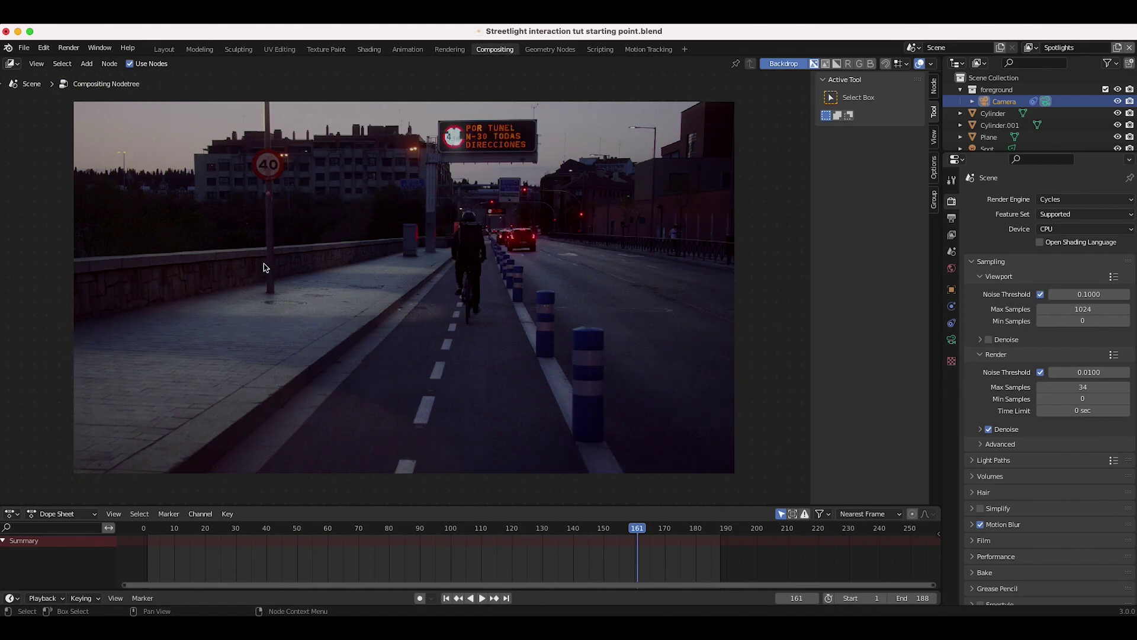
pyautogui.click(165, 49)
pyautogui.press('z')
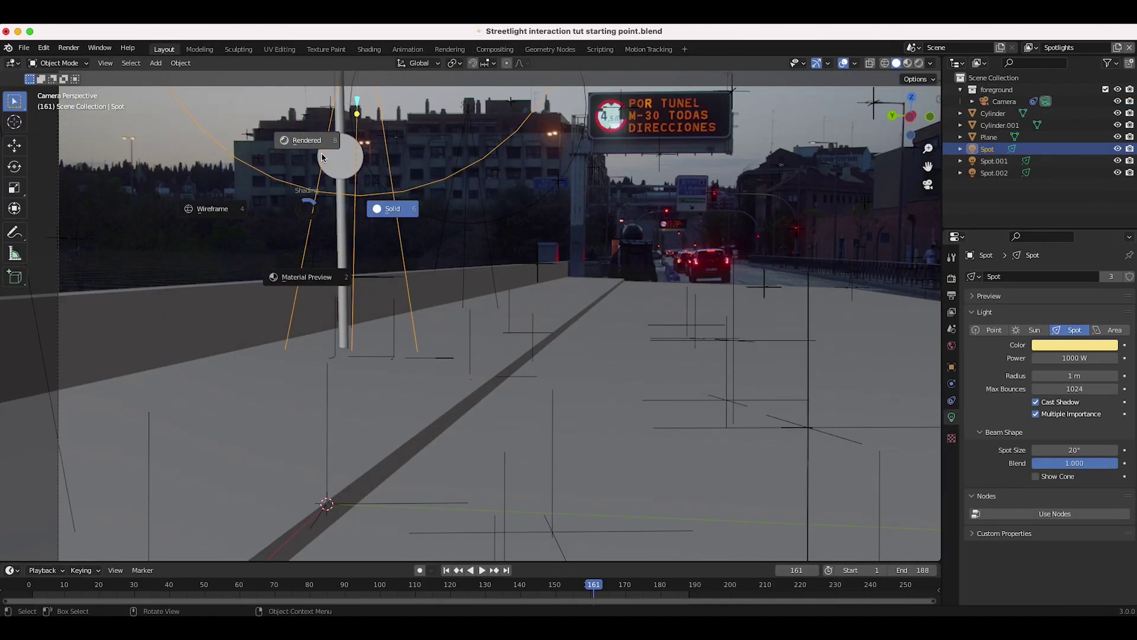
pyautogui.click(305, 175)
pyautogui.scroll(-2, 438, 356)
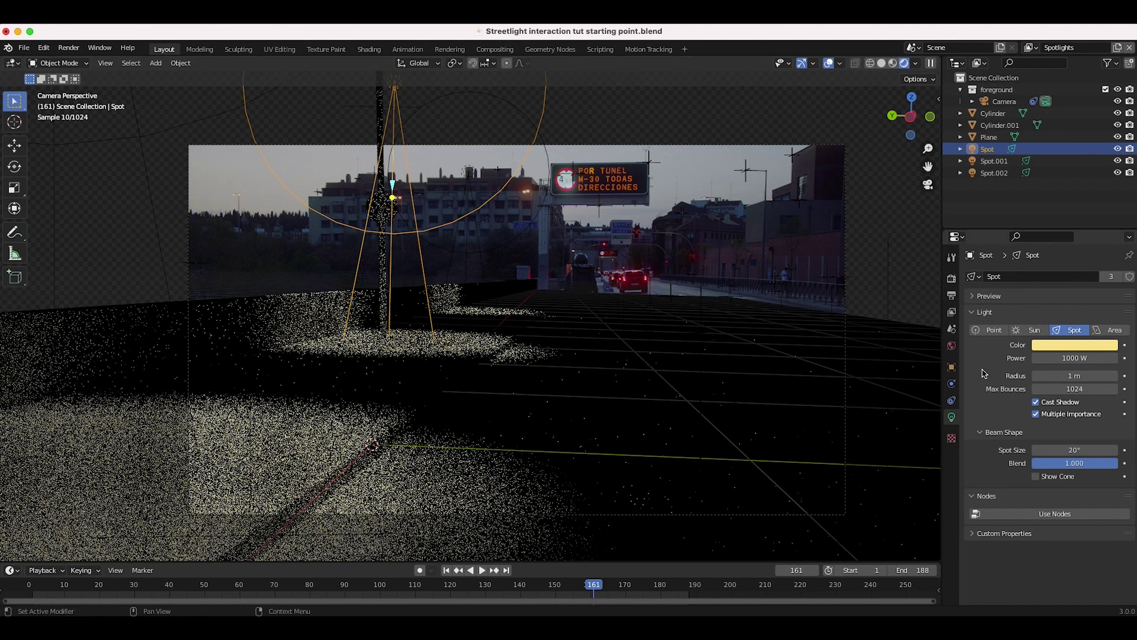
pyautogui.moveTo(1074, 450); pyautogui.dragTo(1107, 450)
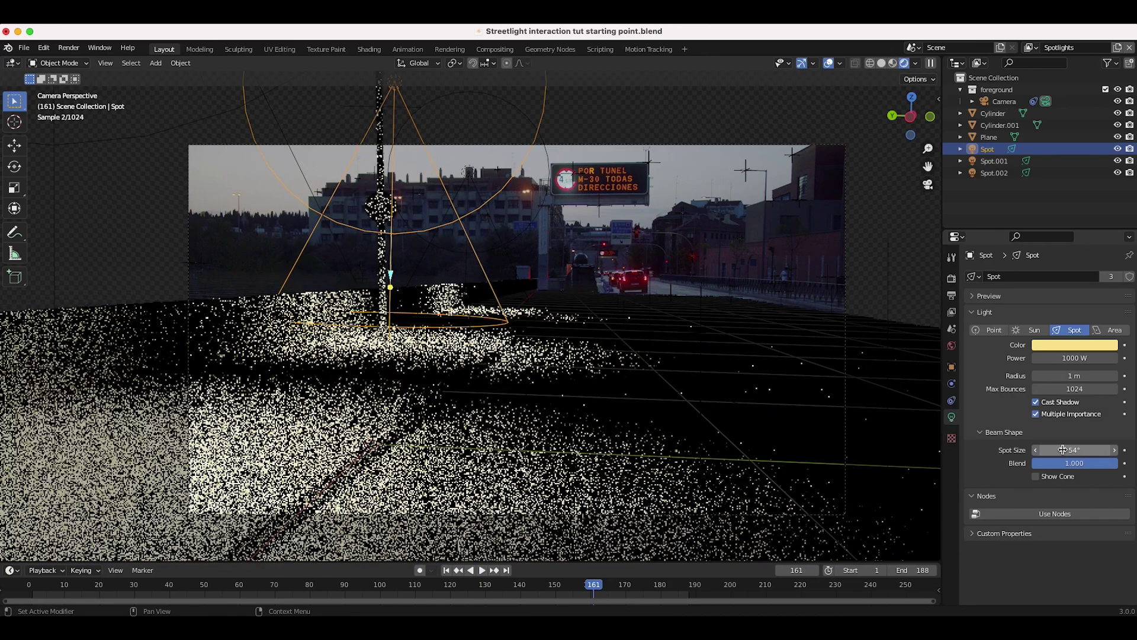
pyautogui.press('z')
pyautogui.click(476, 256)
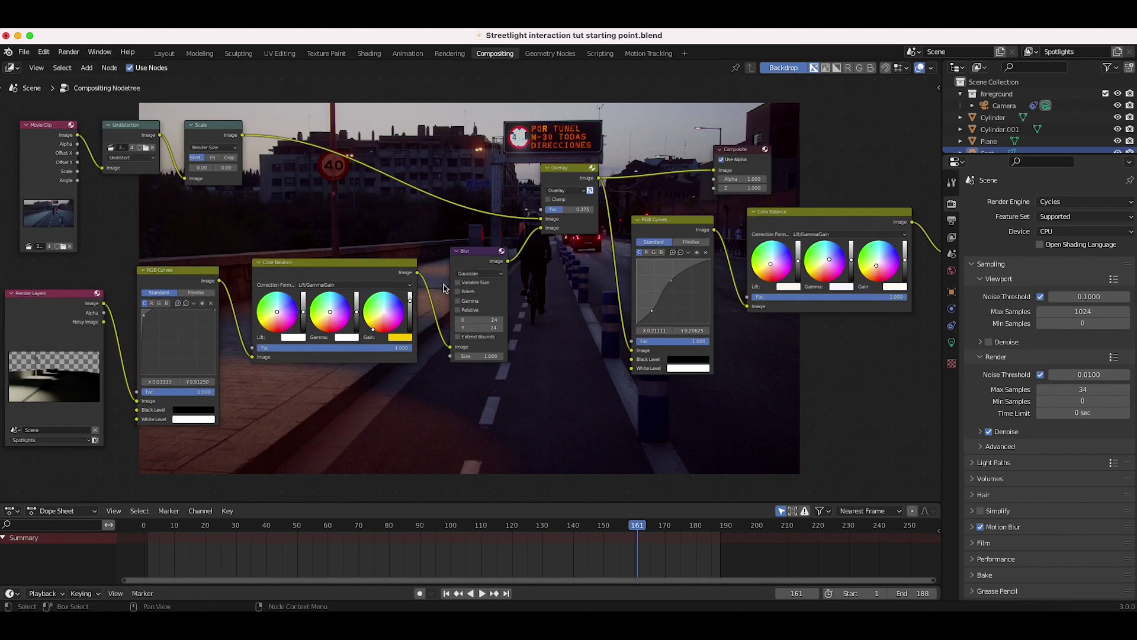
# Examine the composited streetlight effect on the pavement and review the node chain from Render Layers to the Viewer
pyautogui.scroll(-3, 446, 289)
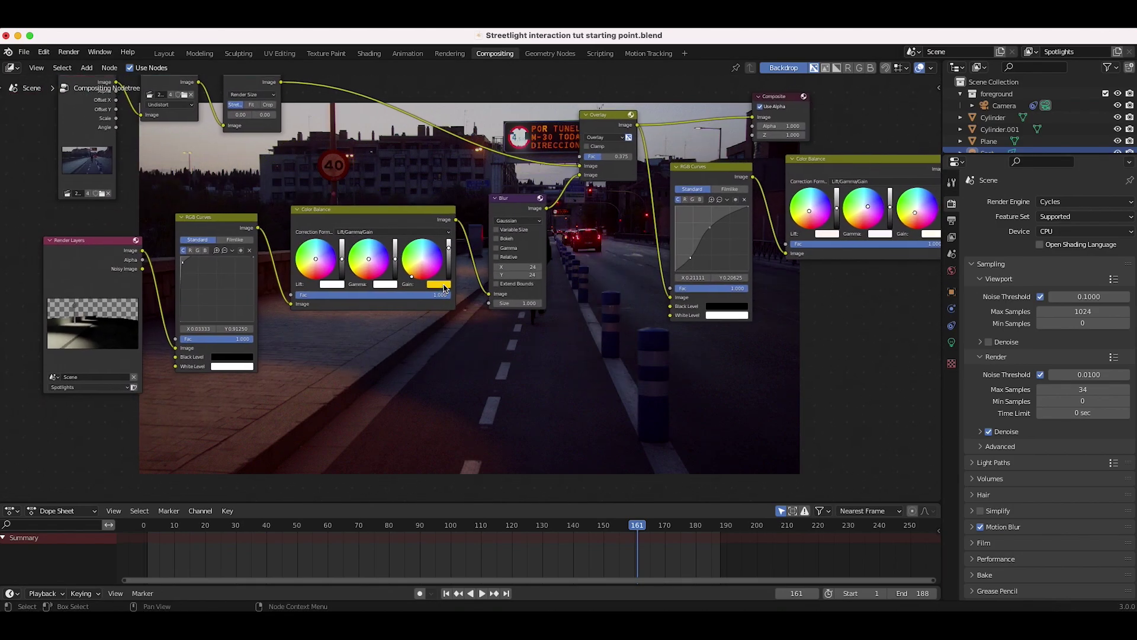
pyautogui.keyDown('ctrl'); pyautogui.scroll(-4, 445, 288); pyautogui.keyUp('ctrl')
pyautogui.scroll(10, 517, 224)
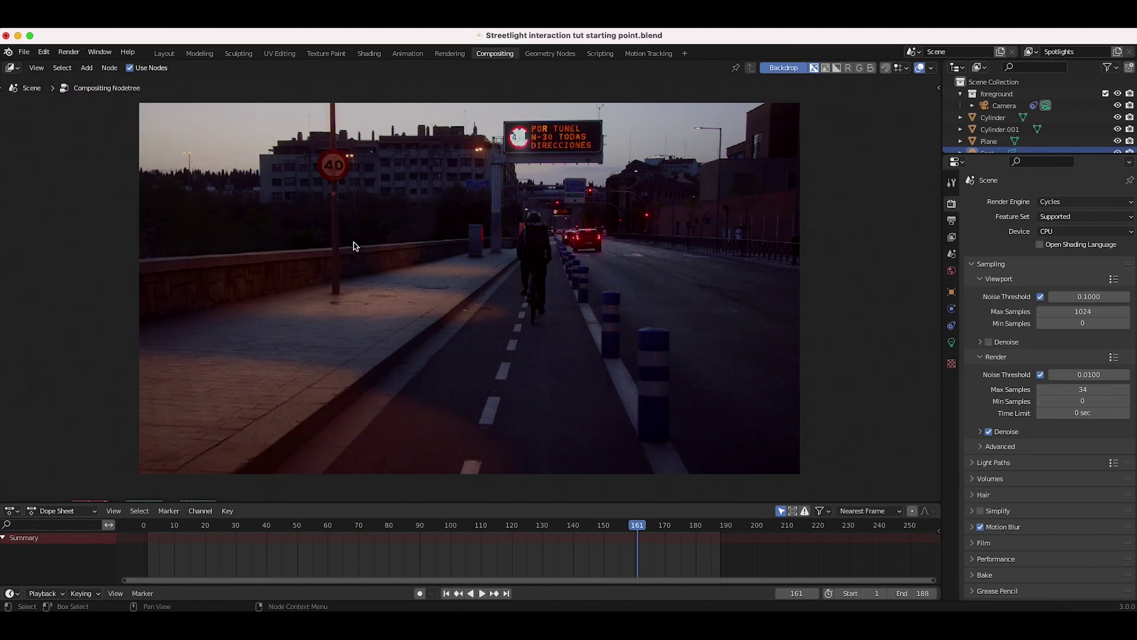
pyautogui.scroll(1, 383, 296)
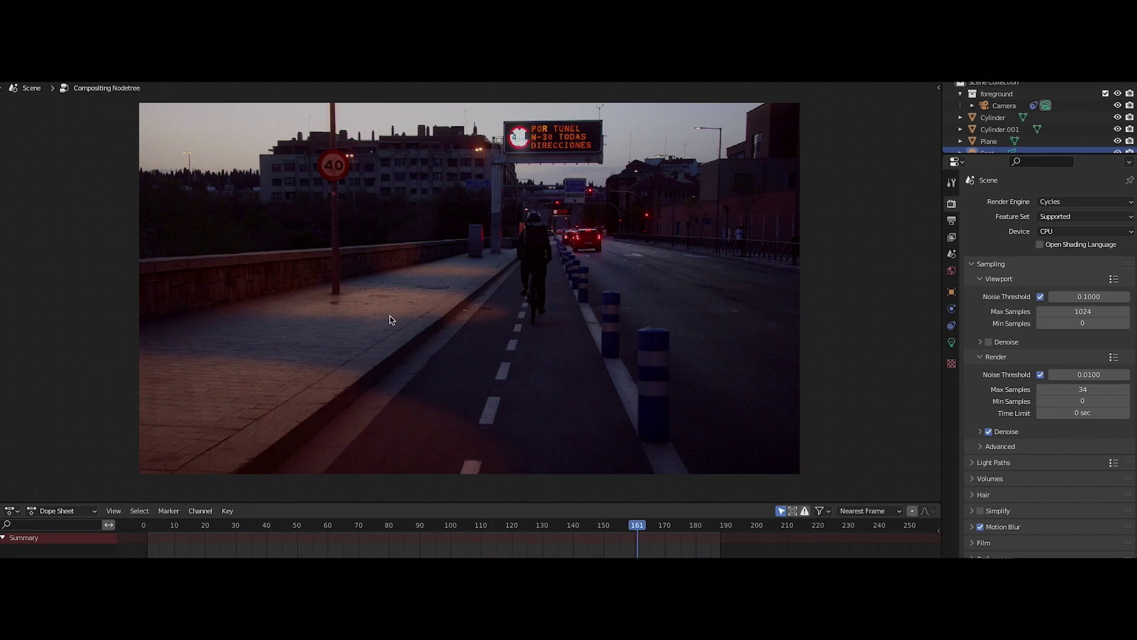
pyautogui.scroll(-10, 391, 319)
pyautogui.keyDown('ctrl'); pyautogui.scroll(4, 389, 319); pyautogui.keyUp('ctrl')
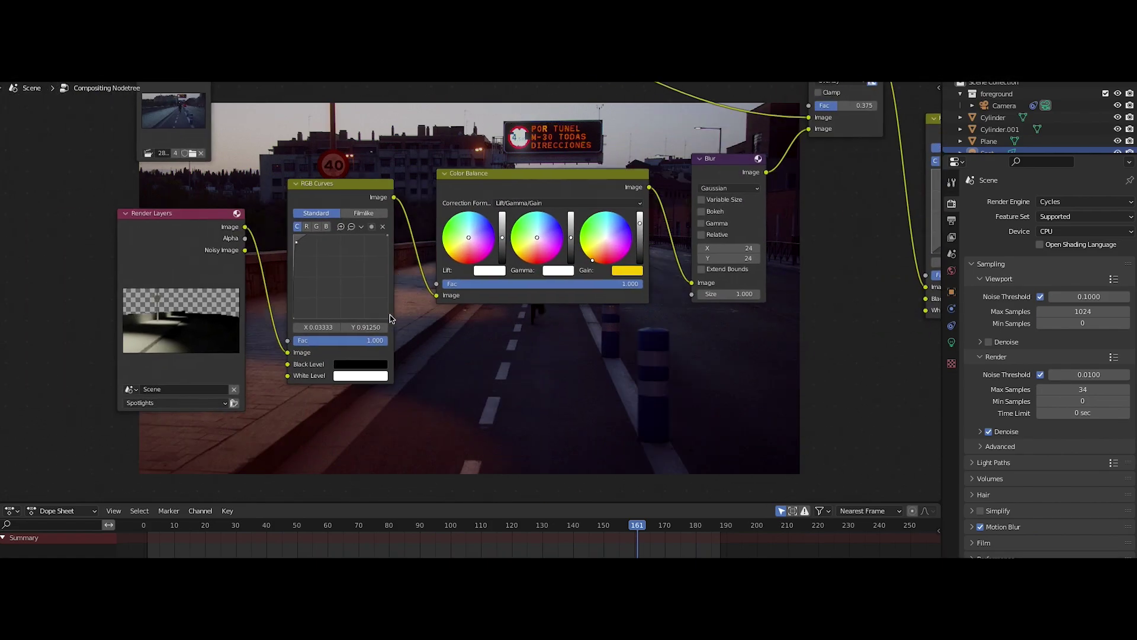
pyautogui.scroll(-2, 389, 318)
pyautogui.click(516, 217)
pyautogui.moveTo(515, 216); pyautogui.dragTo(432, 226, button='middle')
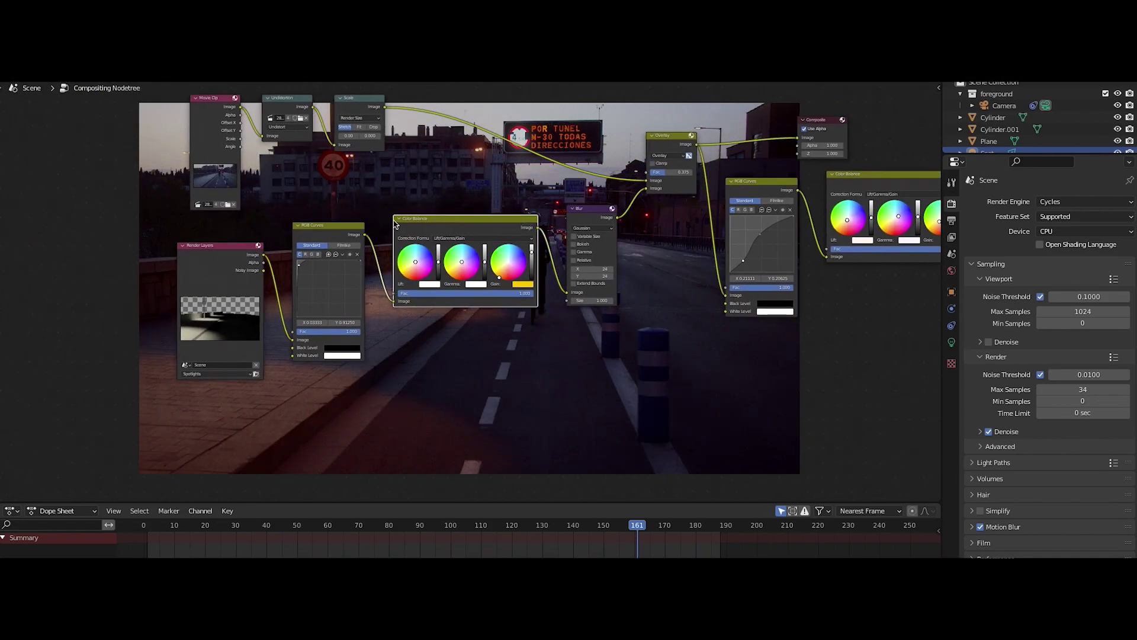
pyautogui.click(324, 224)
pyautogui.moveTo(607, 209); pyautogui.dragTo(376, 272, button='middle')
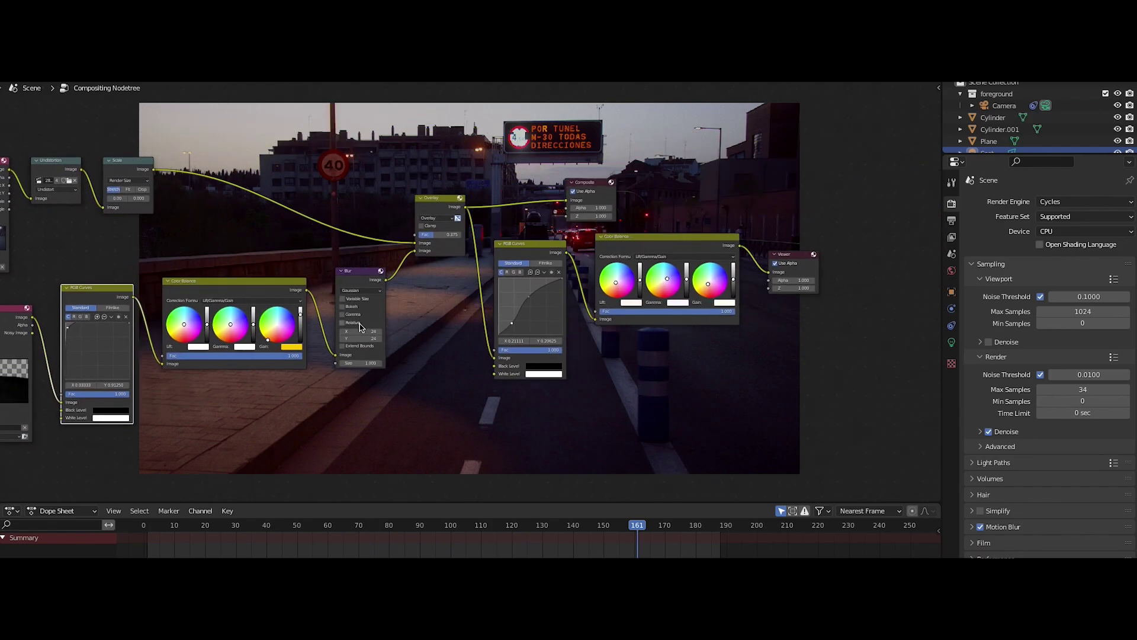
pyautogui.moveTo(818, 249); pyautogui.dragTo(583, 317, button='middle')
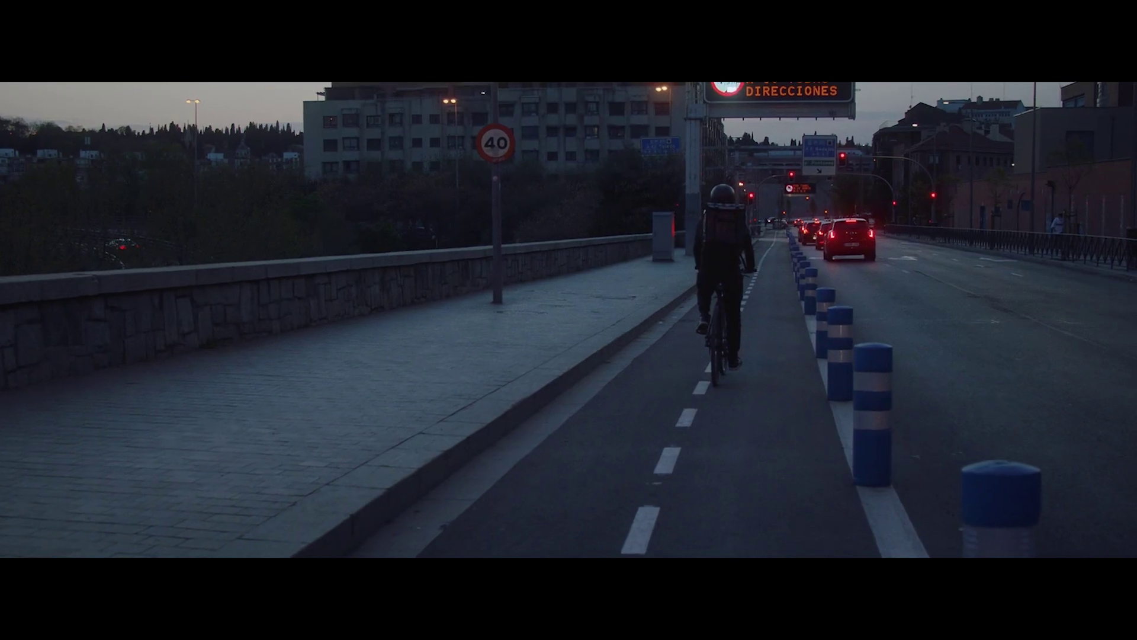